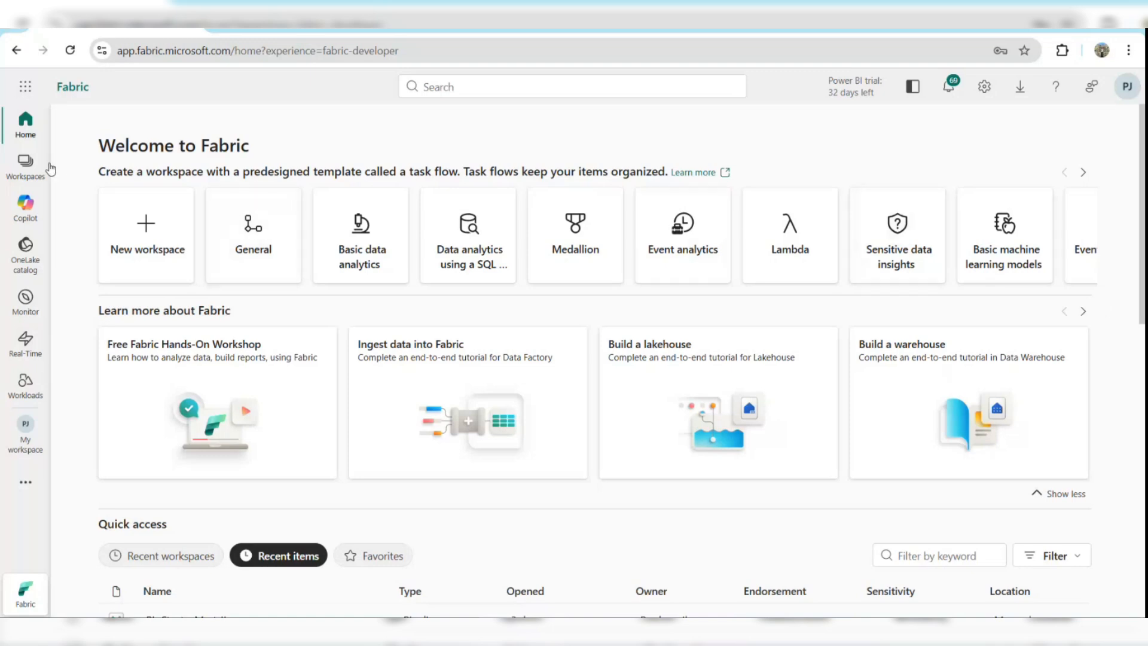
# Start a new workspace and name it End_to_End_Project_Fabric.
pyautogui.click(26, 164)
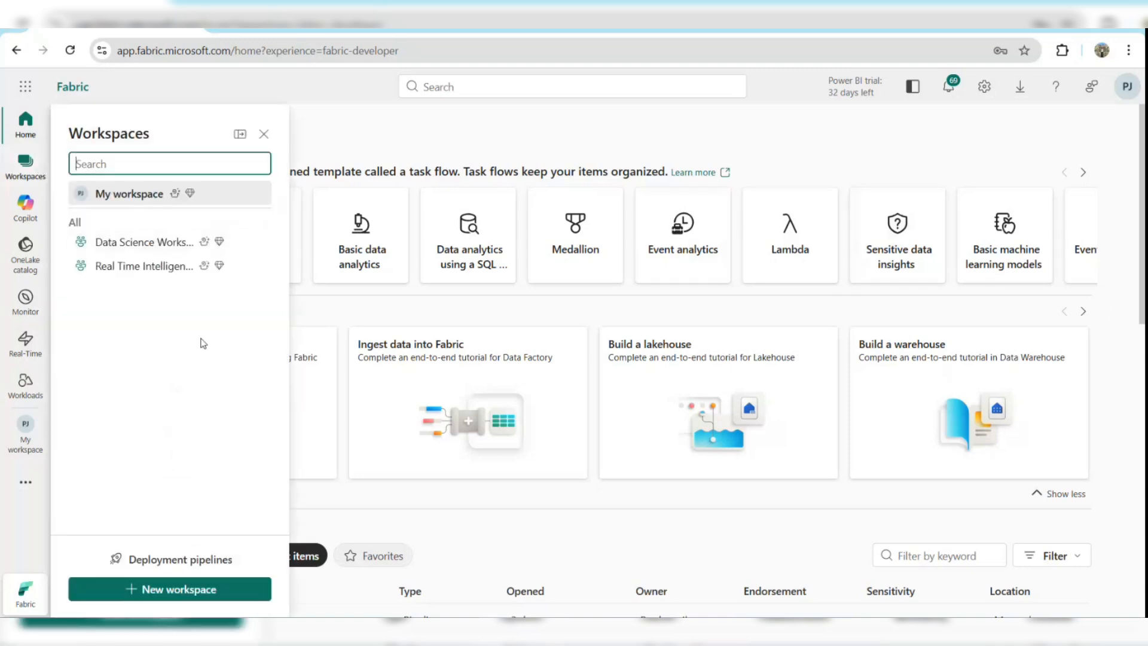
pyautogui.click(167, 589)
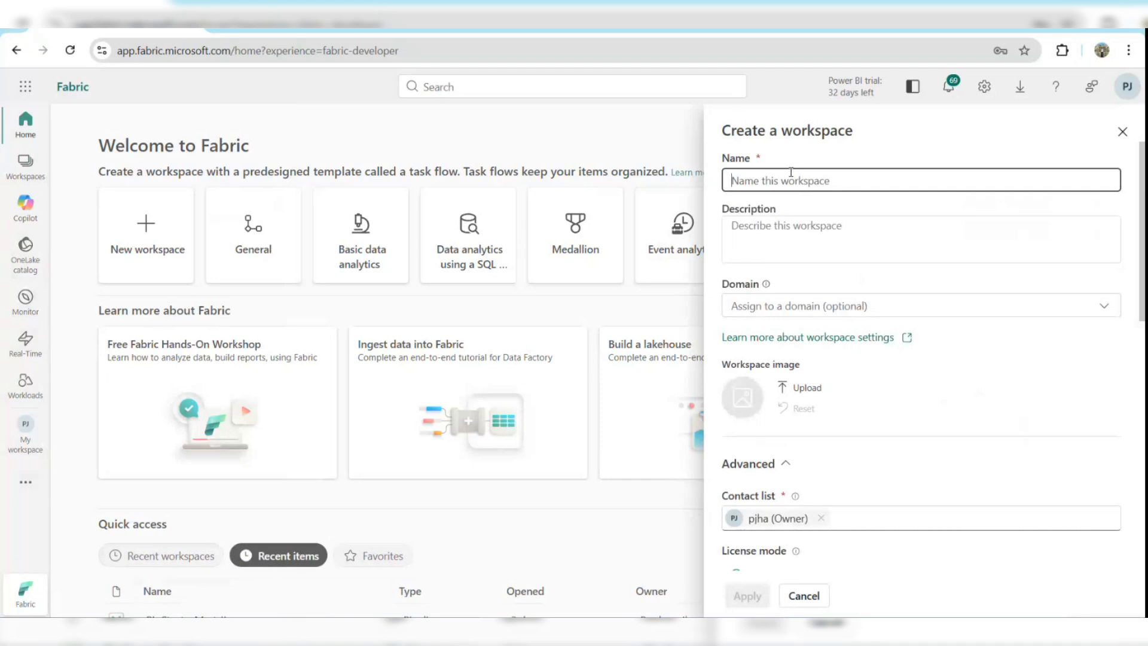
pyautogui.write('End_End')
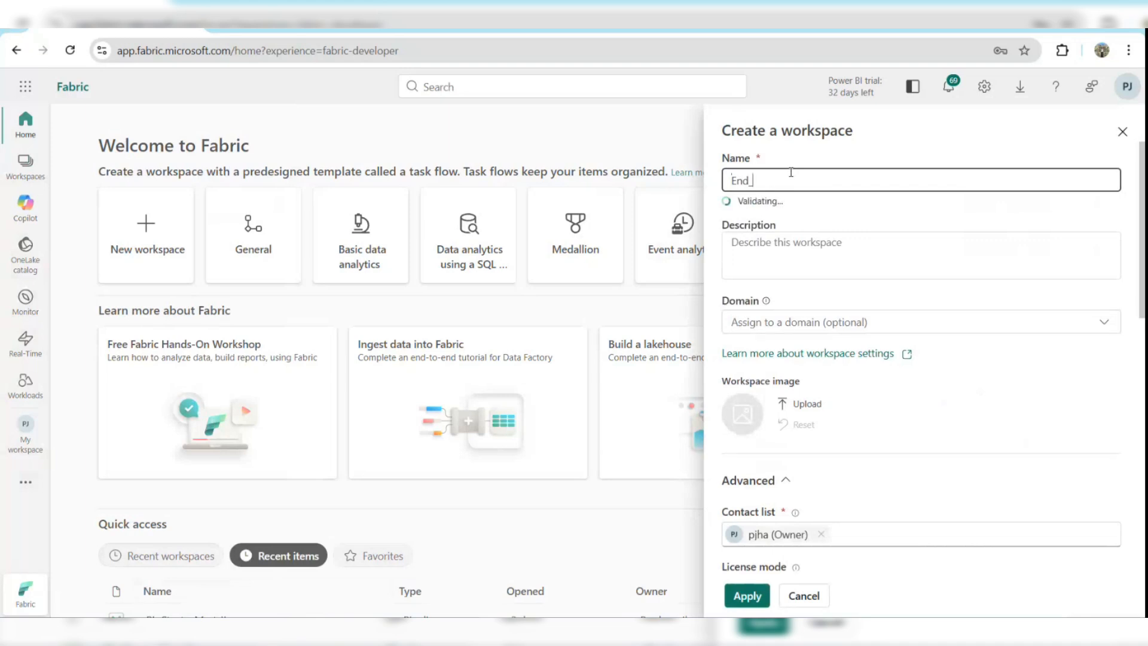
pyautogui.press('BackSpace')
pyautogui.press('BackSpace')
pyautogui.press('BackSpace')
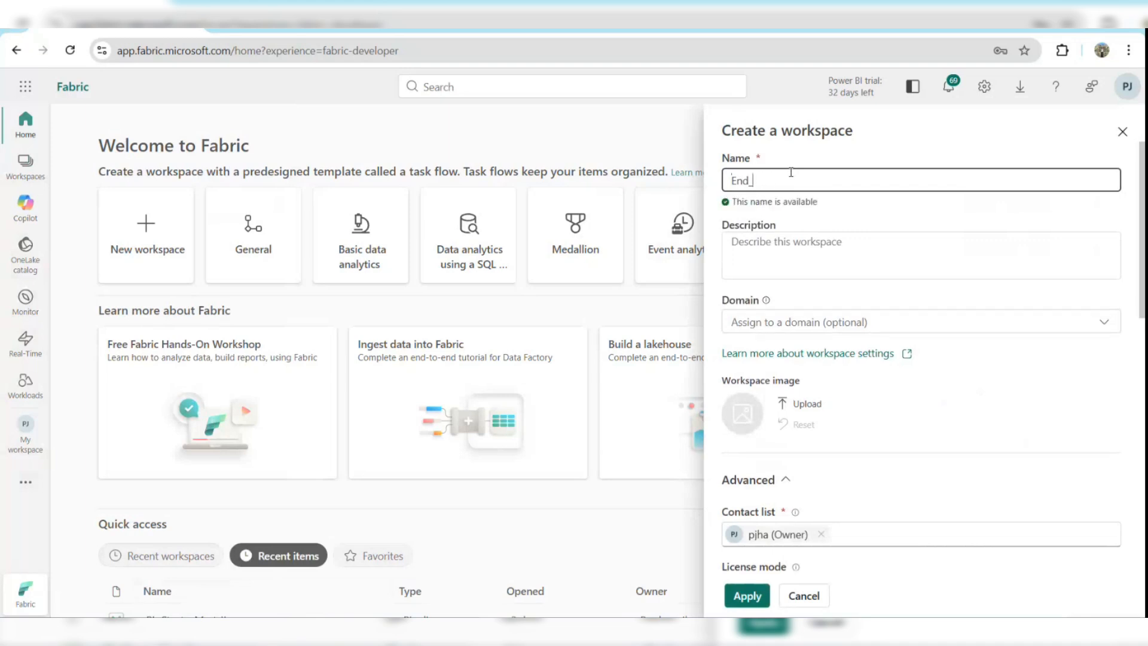
pyautogui.write('to_End_Project_Fabric')
# Choose the Trial license mode and apply to create the workspace.
pyautogui.scroll(-9, 903, 383)
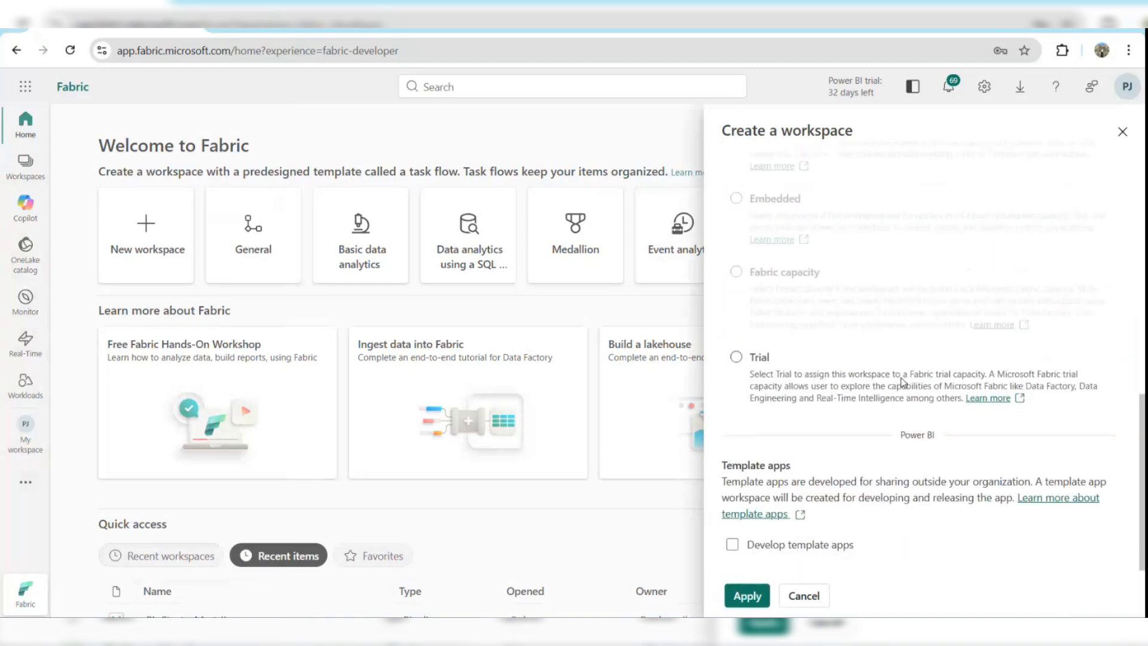
pyautogui.click(739, 358)
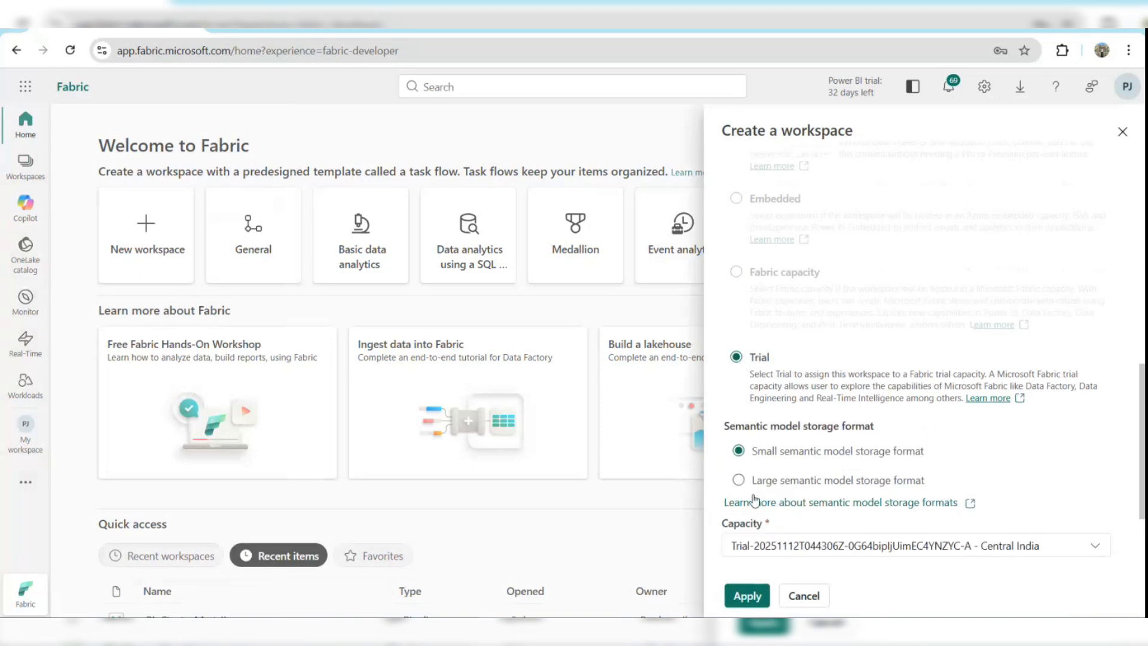
pyautogui.click(747, 594)
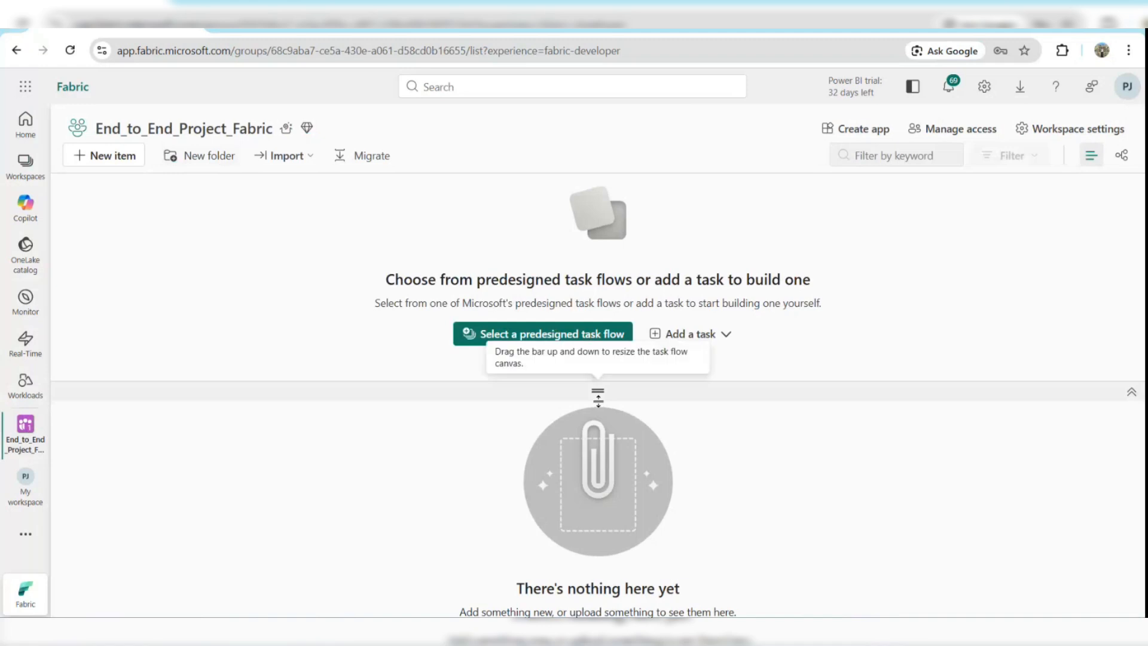
# Create a new folder named Bronze in the workspace.
pyautogui.moveTo(598, 394); pyautogui.dragTo(611, 311)
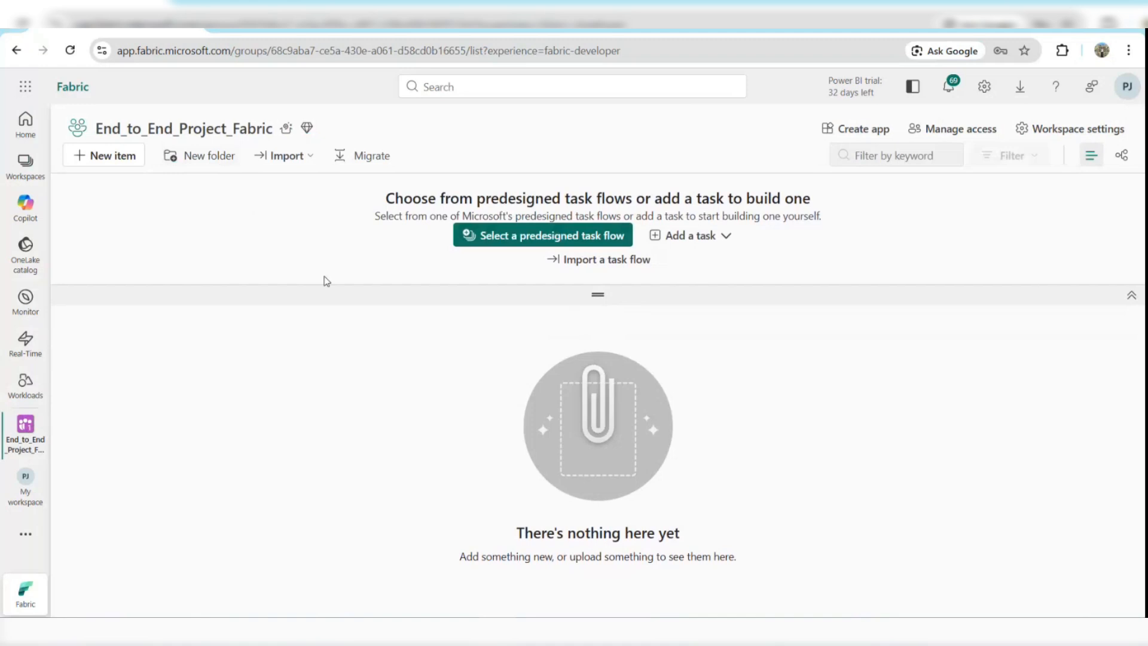
pyautogui.click(188, 158)
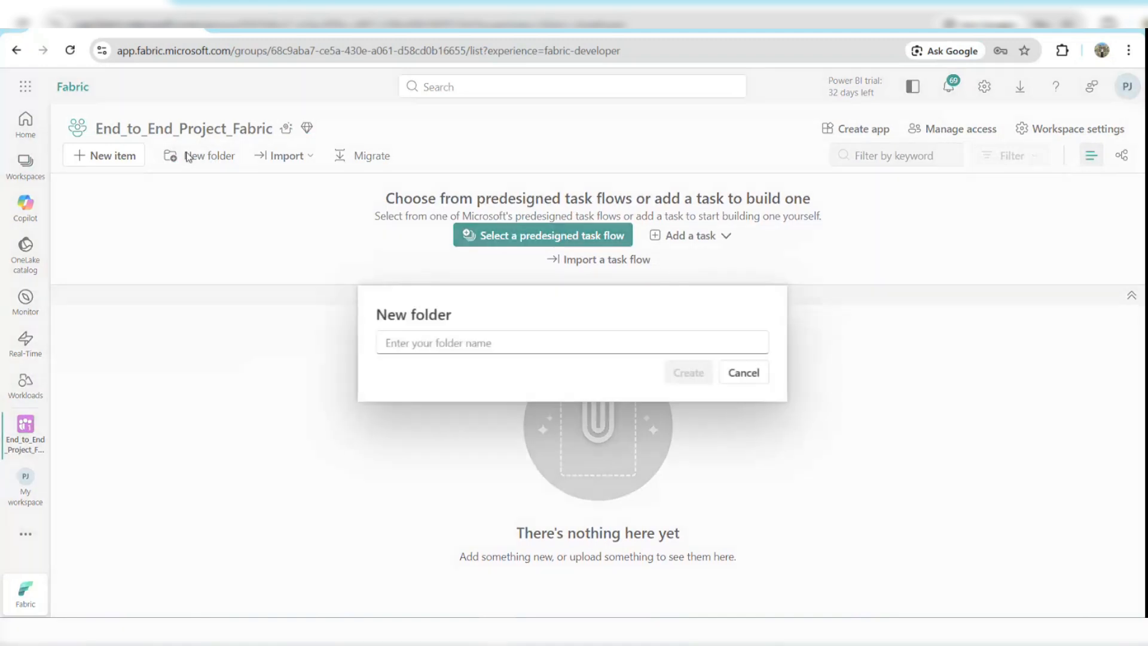
pyautogui.write('Bronze')
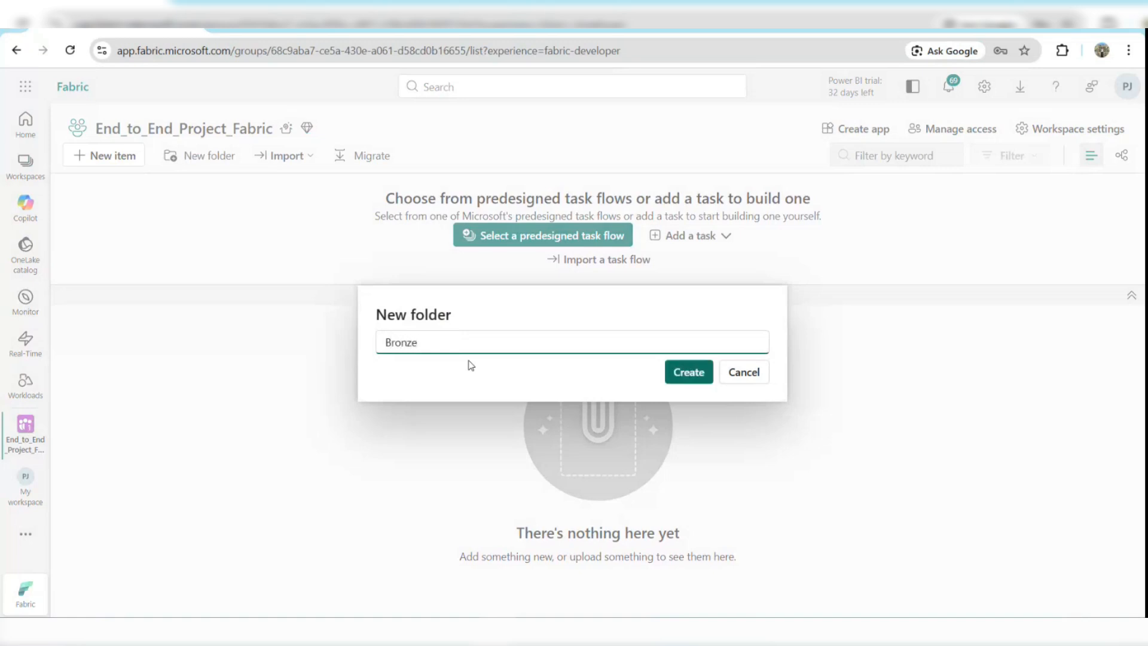
pyautogui.press('Return')
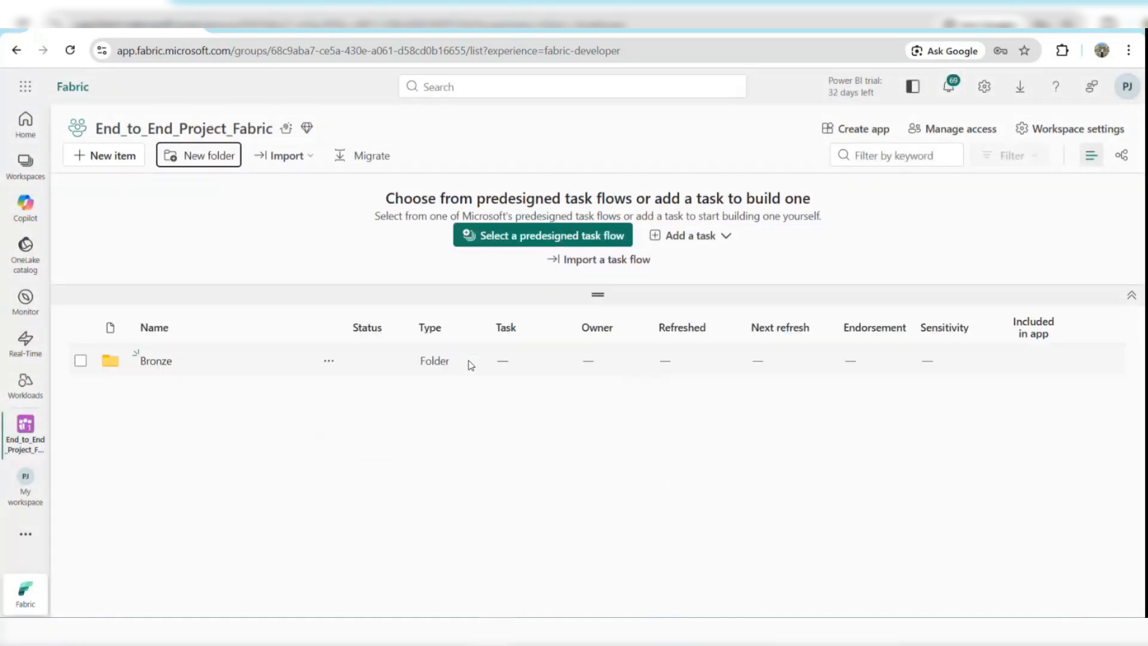
# Create a second folder named Silver in the workspace.
pyautogui.click(207, 160)
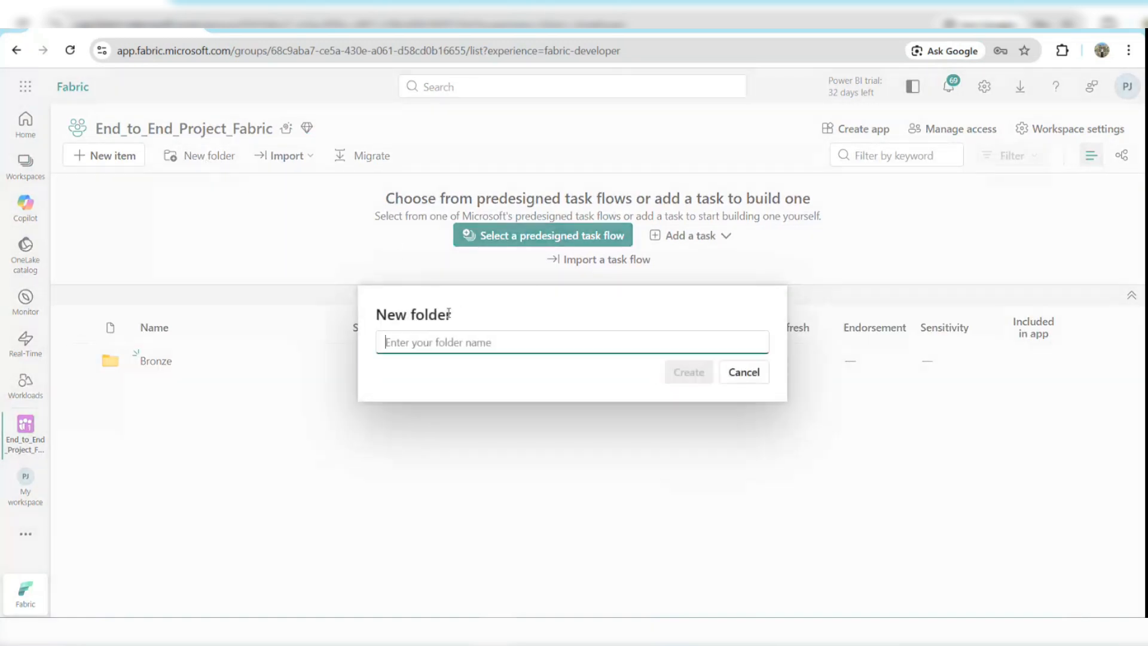
pyautogui.write('Silver')
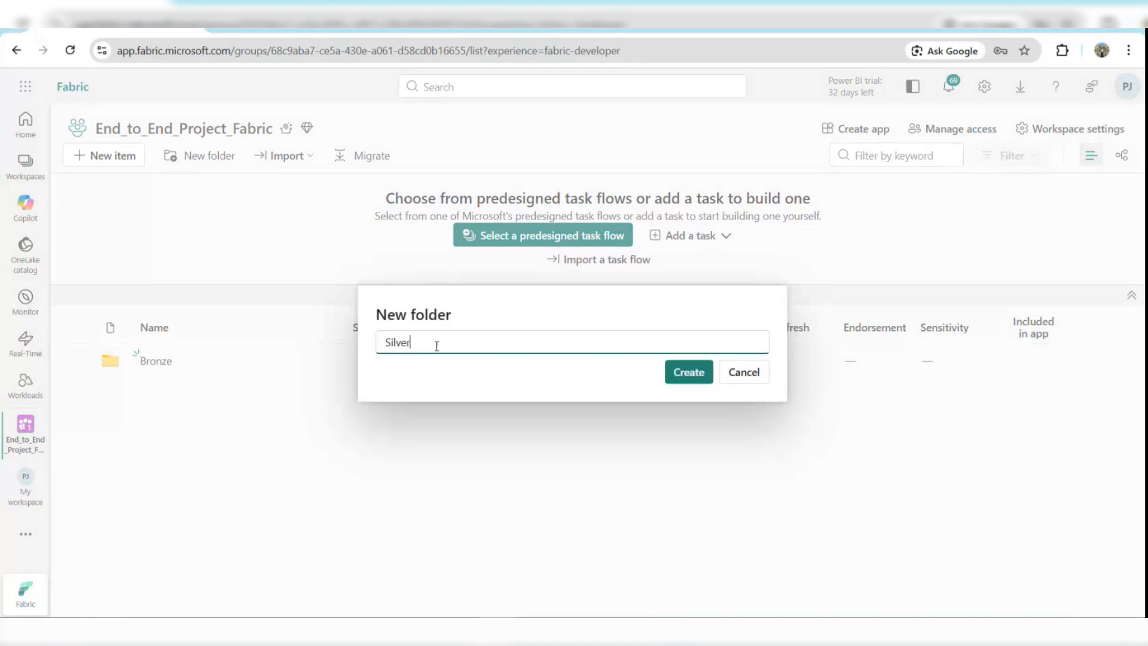
pyautogui.click(688, 372)
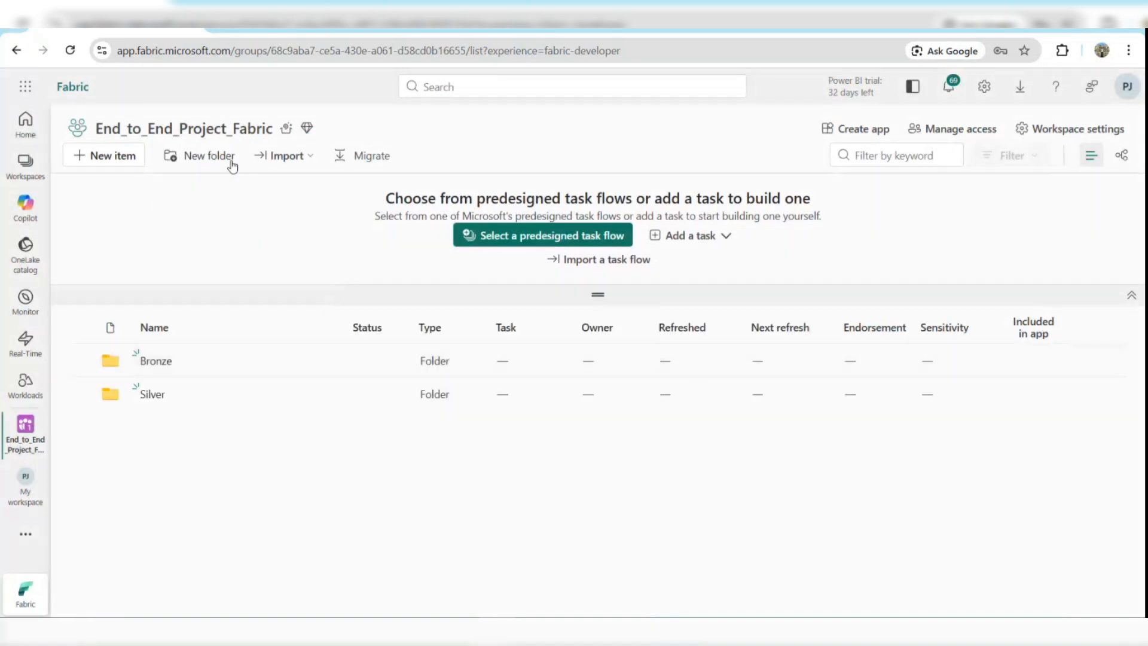
# Create a third folder named Gold in the workspace.
pyautogui.click(213, 156)
pyautogui.write('G')
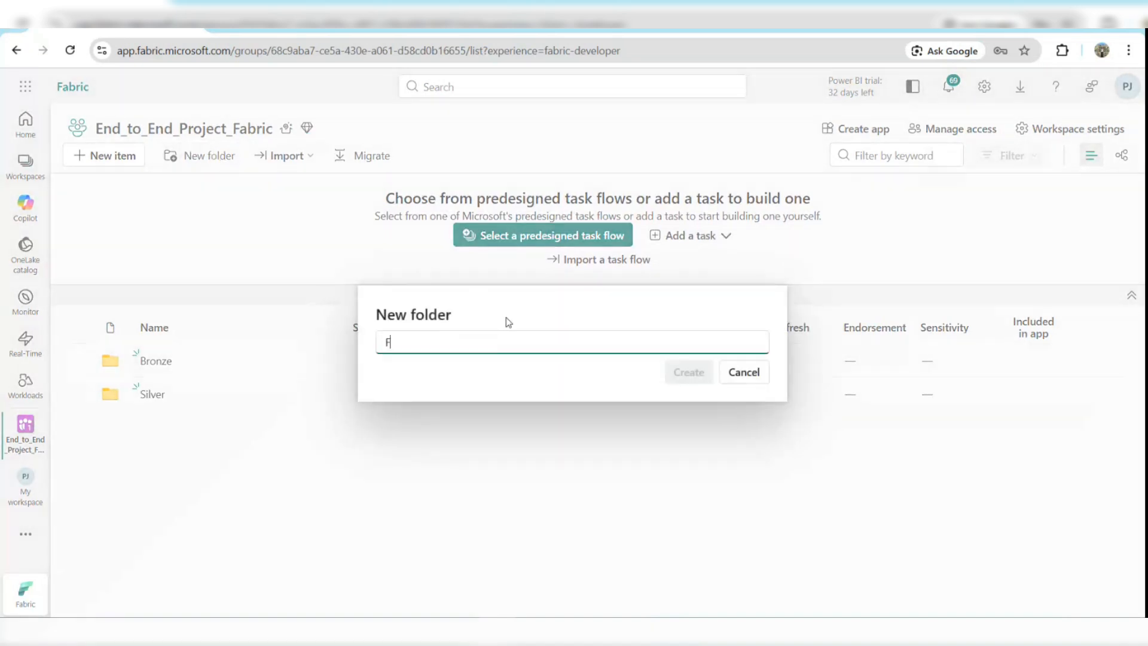
pyautogui.press('BackSpace')
pyautogui.write('H')
pyautogui.press('BackSpace')
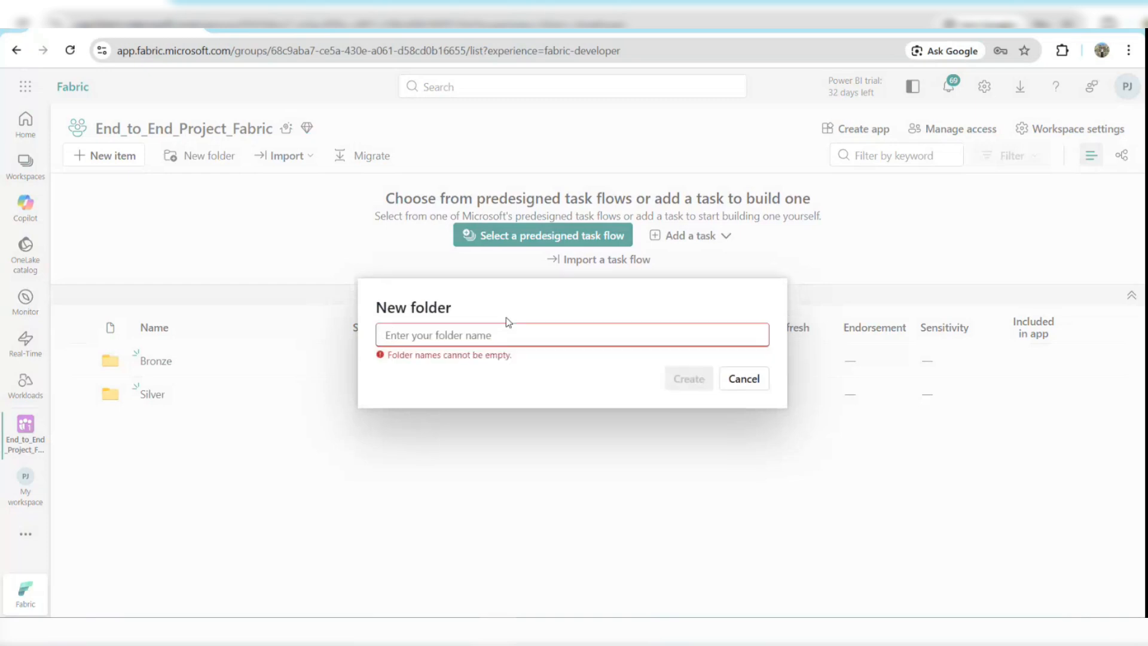
pyautogui.write('Gold')
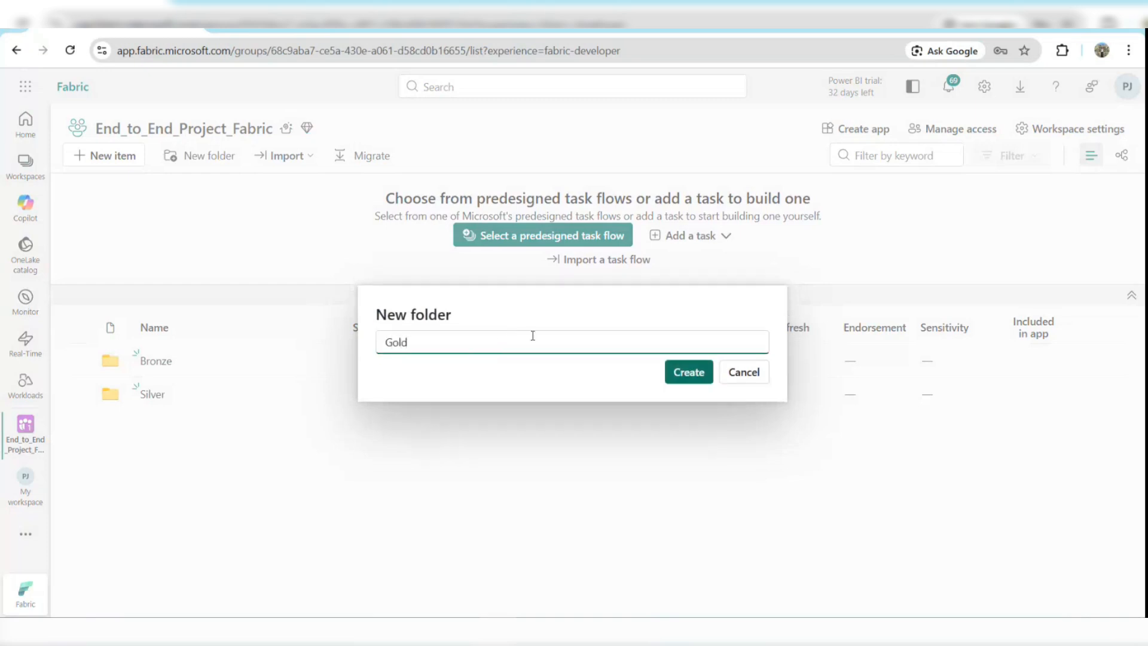
pyautogui.click(688, 373)
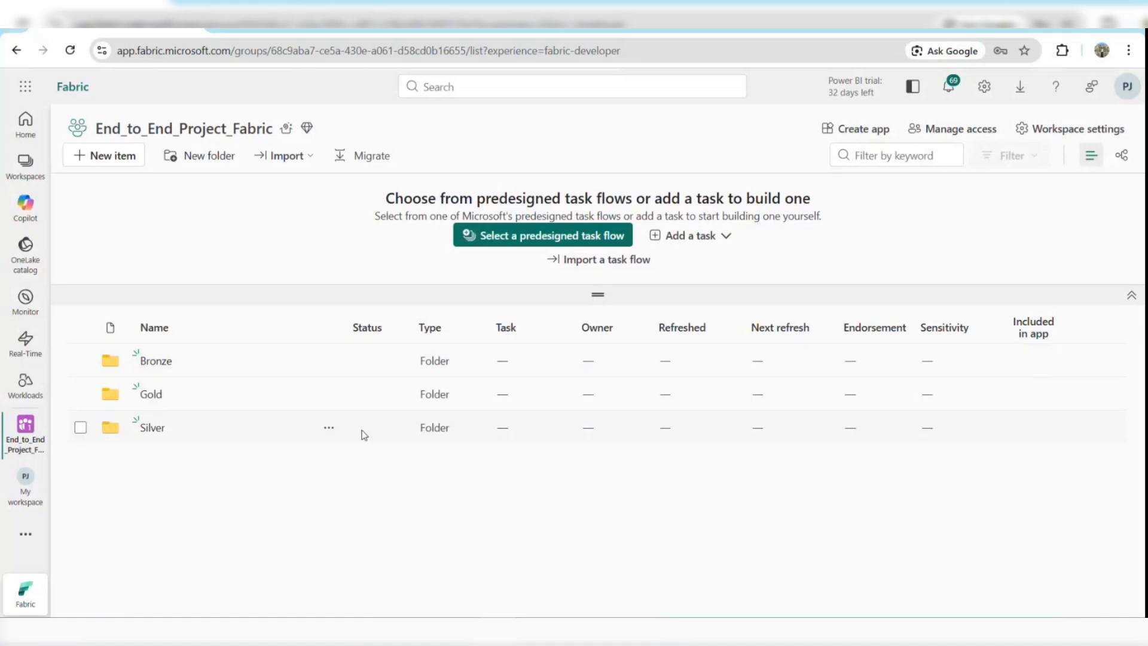
# Inside the Bronze folder, create a subfolder named Lakehouse.
pyautogui.click(157, 361)
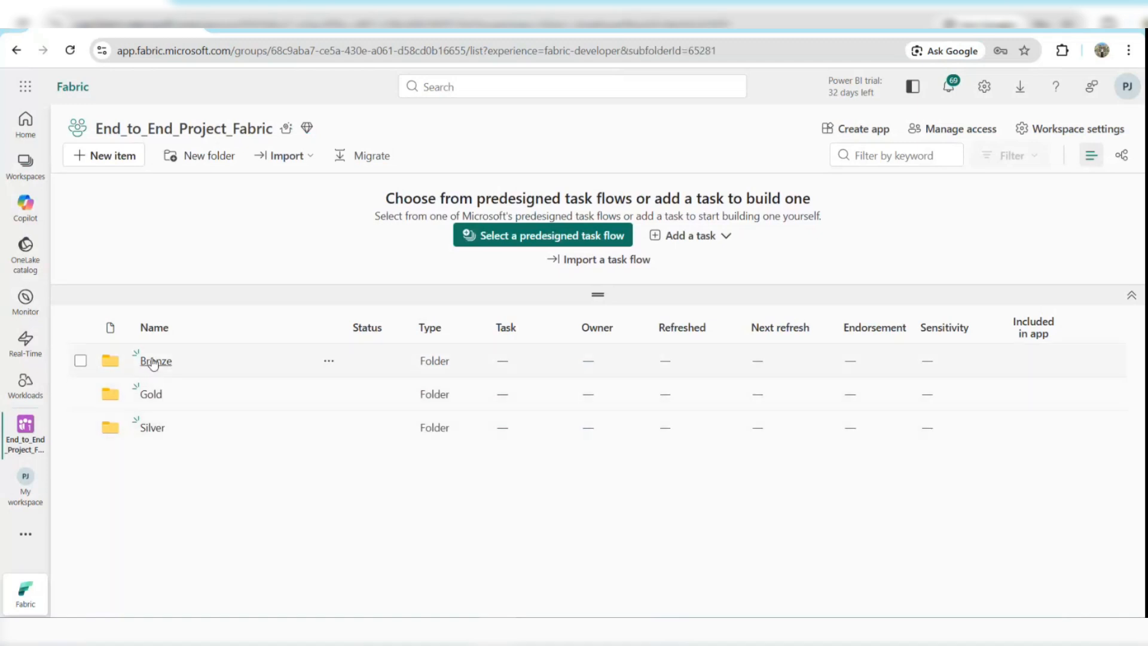
pyautogui.click(185, 159)
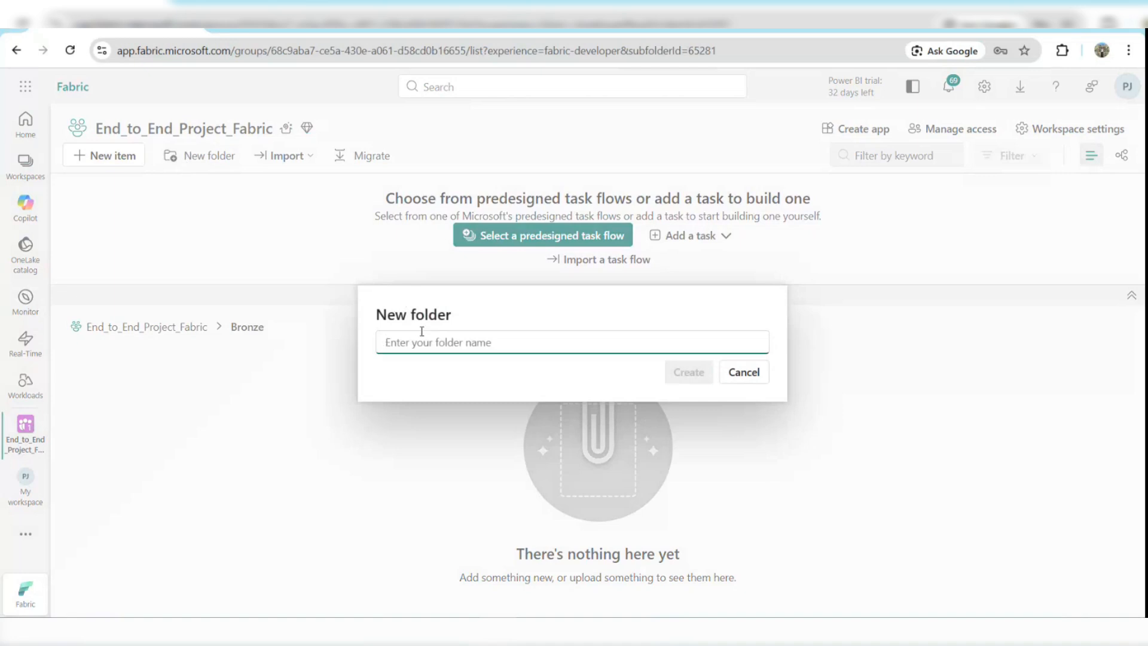
pyautogui.write('Lakehouse')
pyautogui.press('Return')
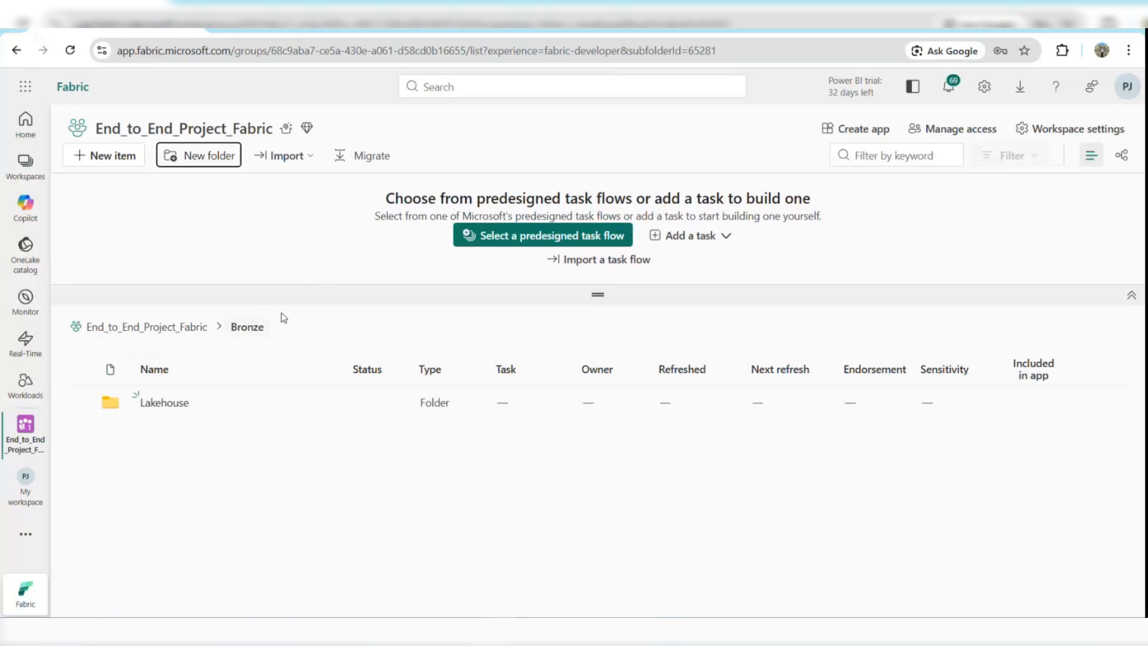
# Add another subfolder named Raw_Pipelines inside the Bronze folder.
pyautogui.click(193, 156)
pyautogui.write('Raw')
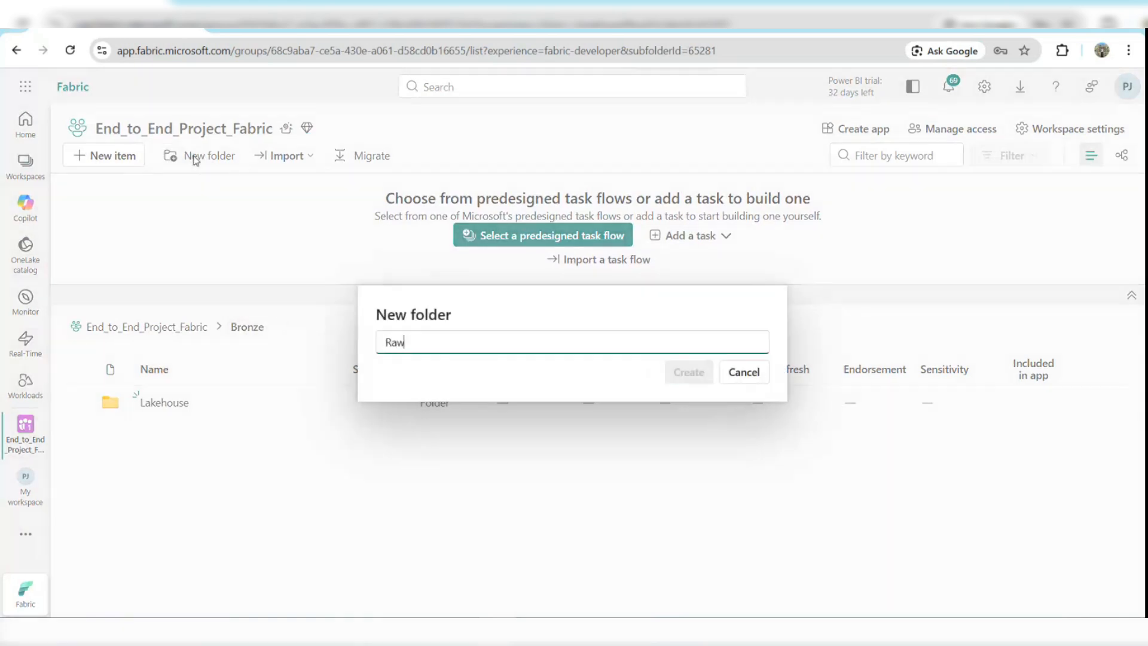
pyautogui.write('_Pipelines')
pyautogui.press('Return')
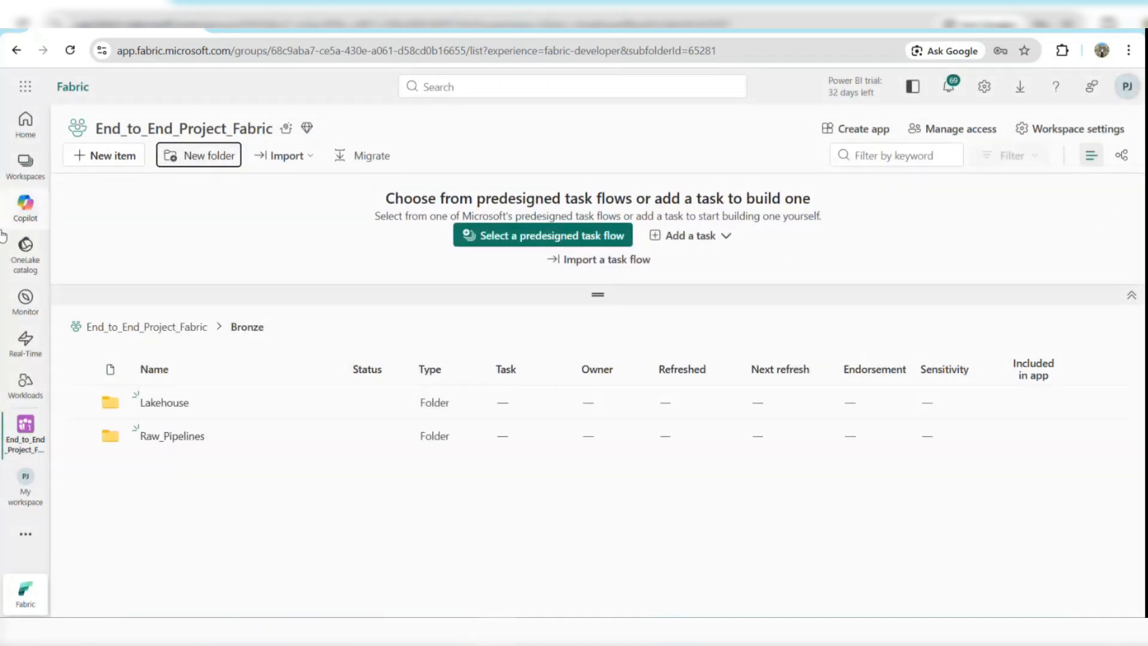
# Inside the Silver folder, create a subfolder named Stage_Pipelines.
pyautogui.click(188, 340)
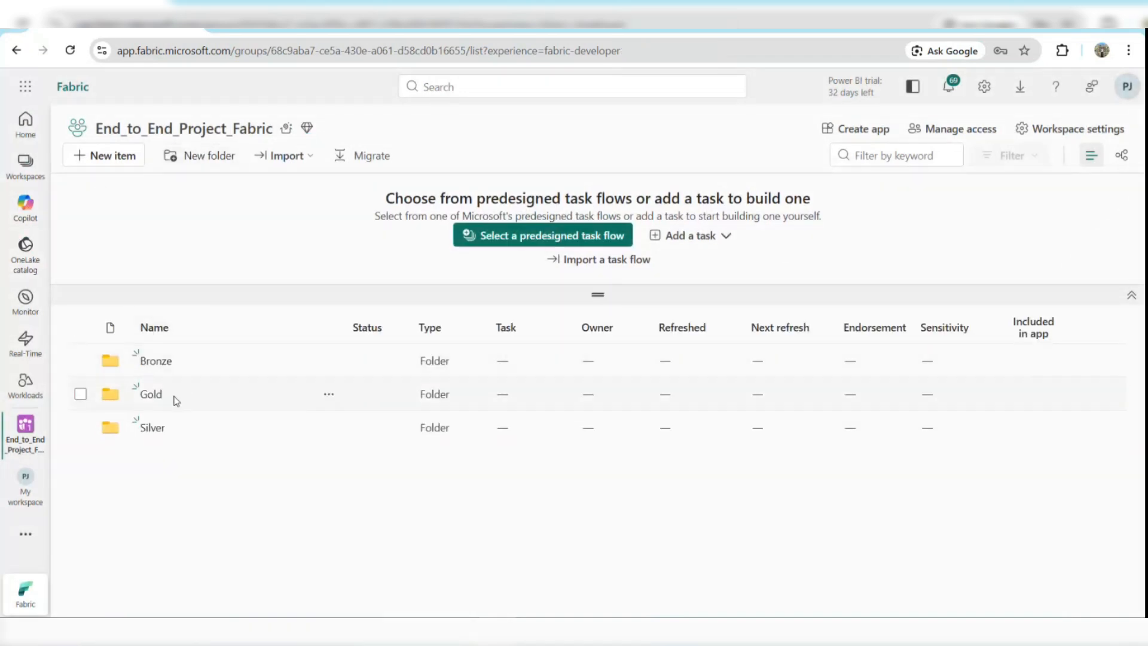
pyautogui.click(152, 431)
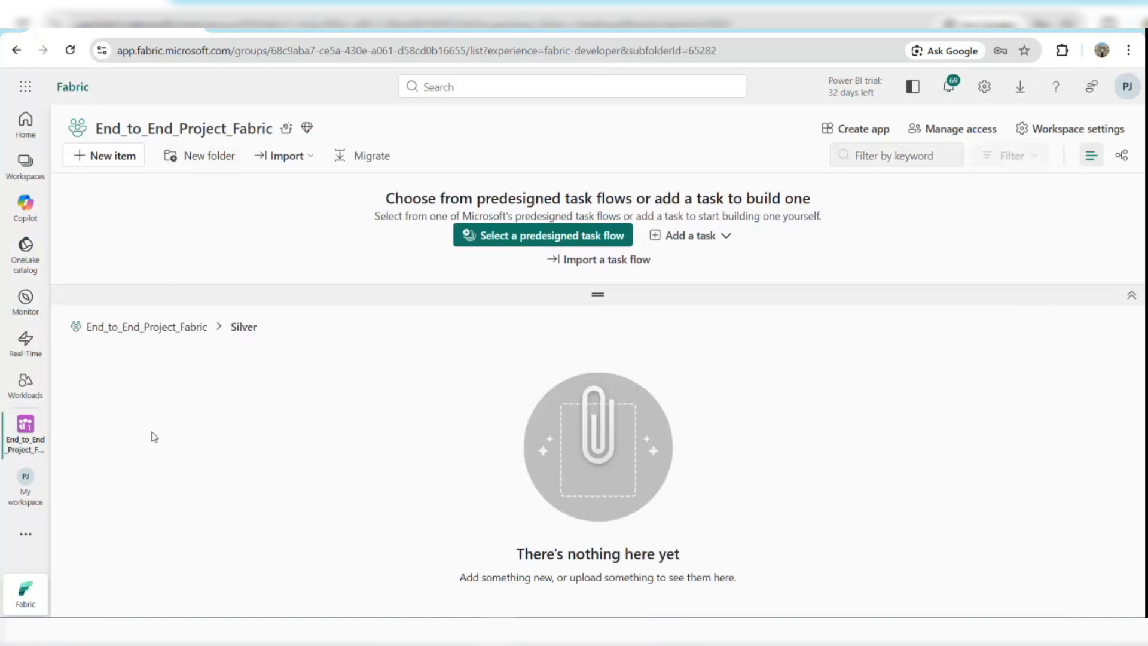
pyautogui.click(209, 156)
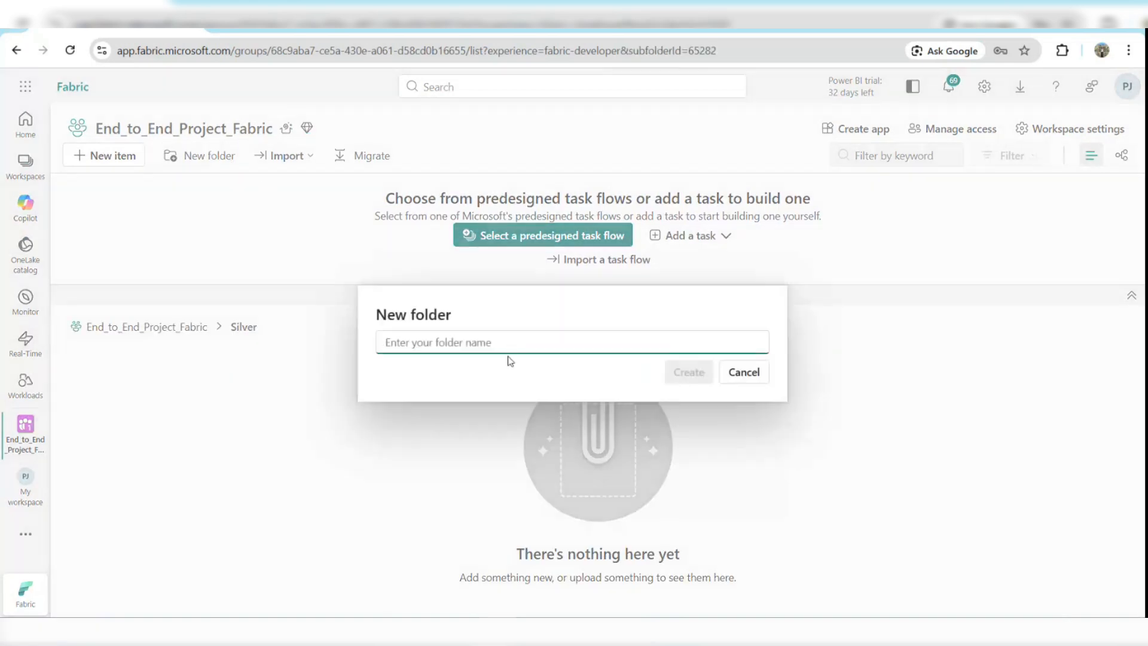
pyautogui.write('S')
pyautogui.press('BackSpace')
pyautogui.write('Stag')
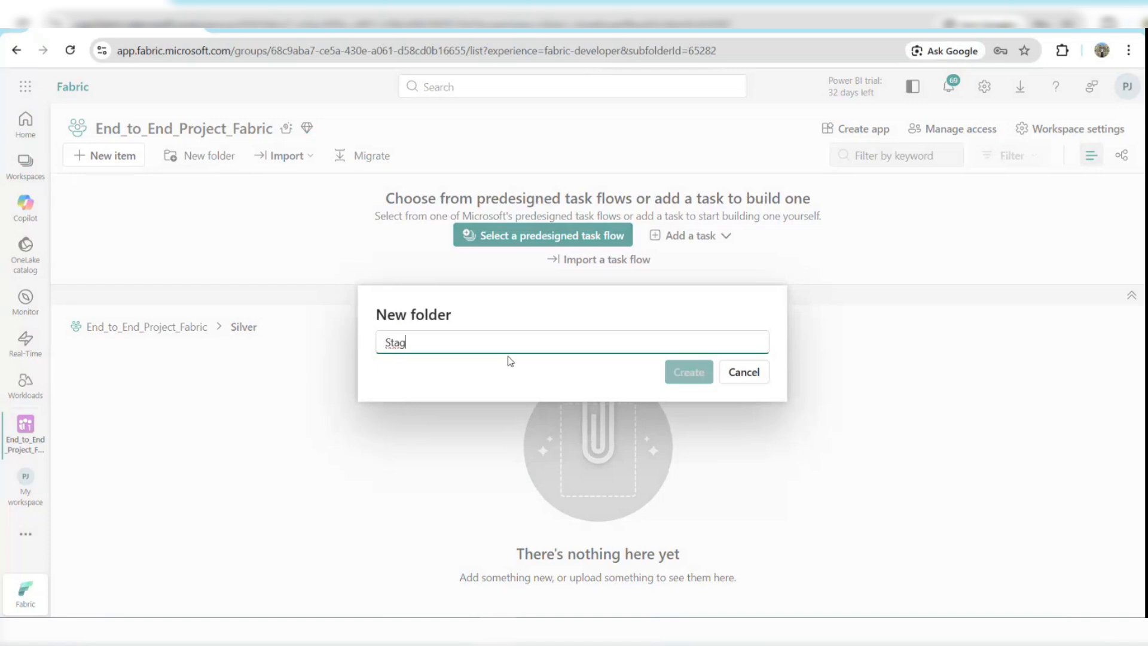
pyautogui.write('e_Pipelines')
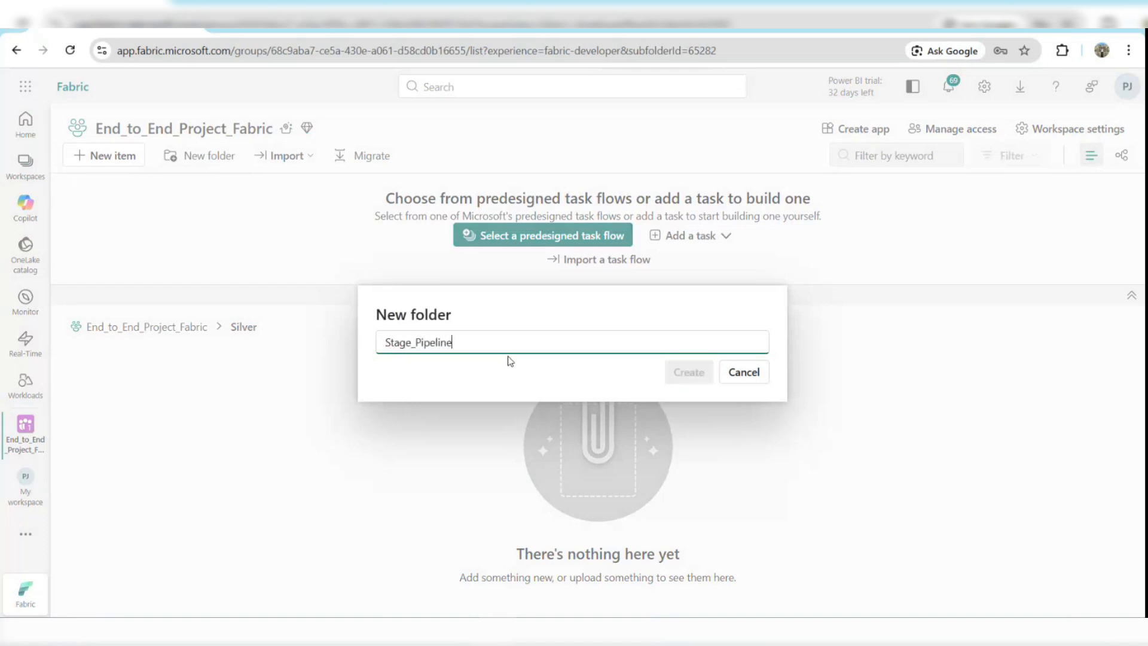
pyautogui.press('Return')
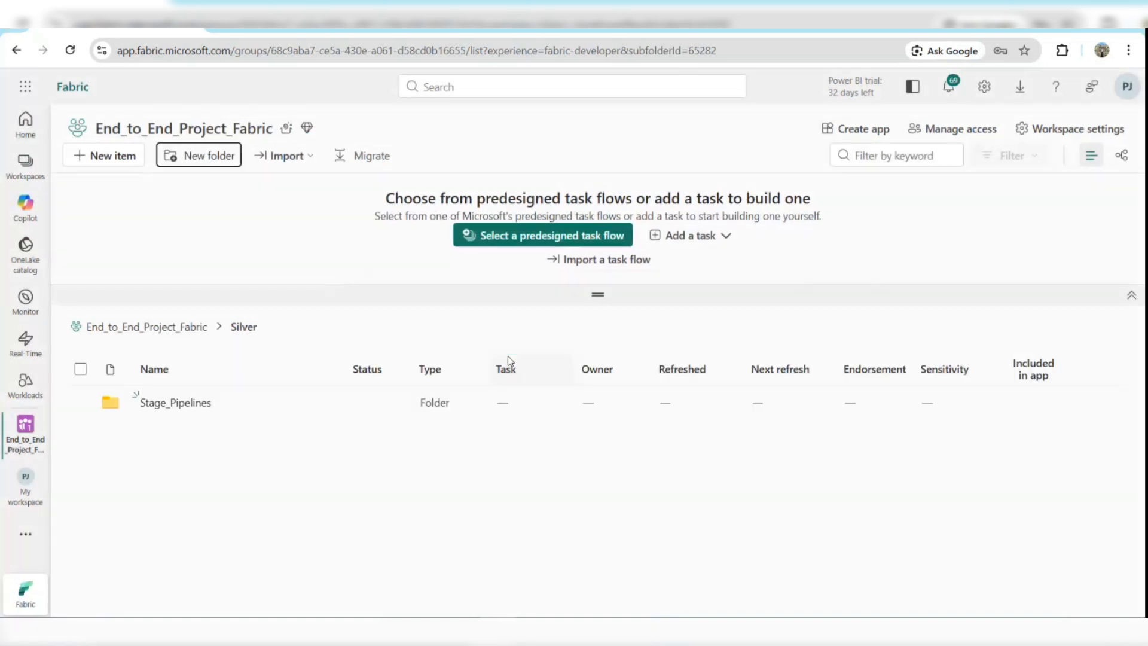
# Inside the Gold folder, create a subfolder named Warehouse.
pyautogui.click(179, 332)
pyautogui.click(151, 396)
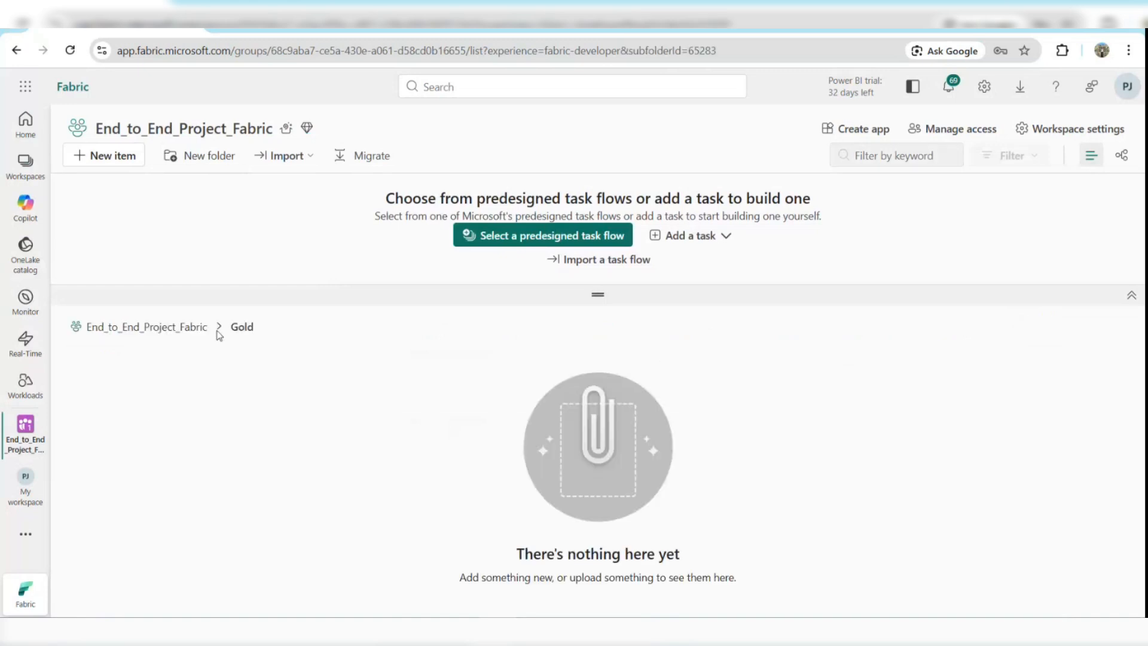
pyautogui.click(213, 161)
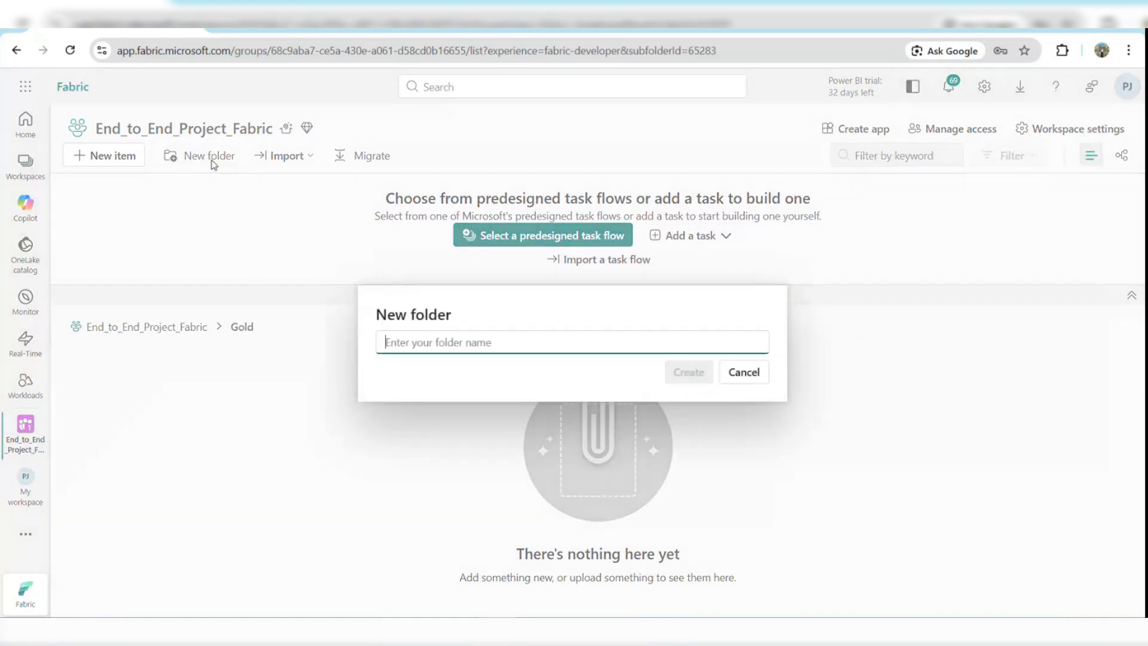
pyautogui.write('Wareh')
pyautogui.write('ouse')
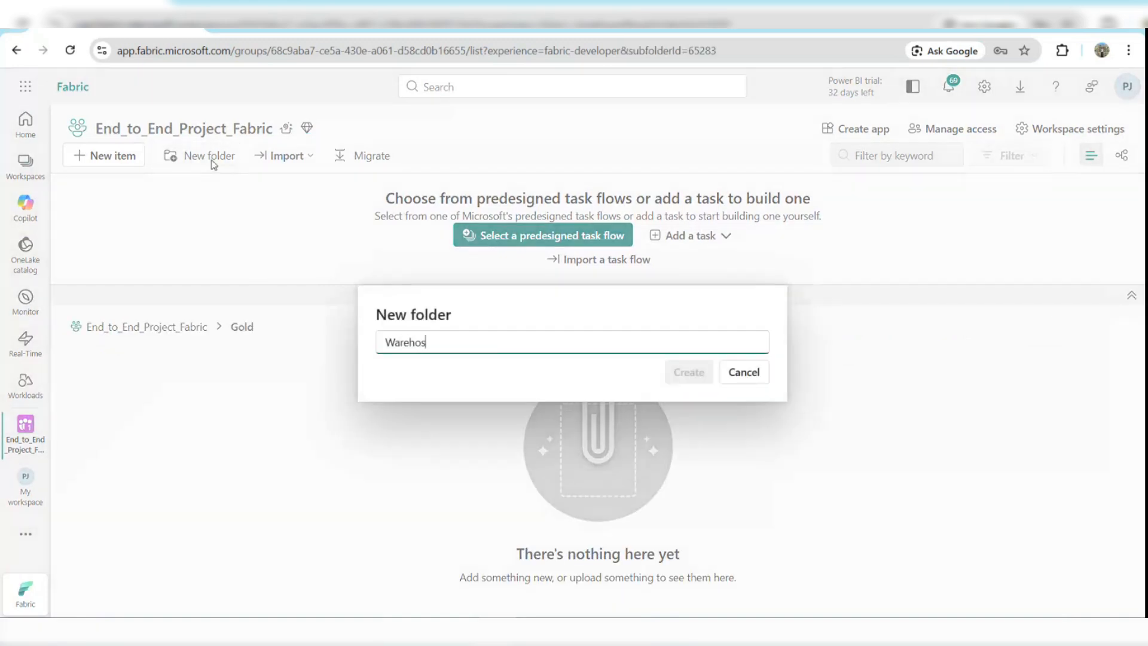
pyautogui.press('Return')
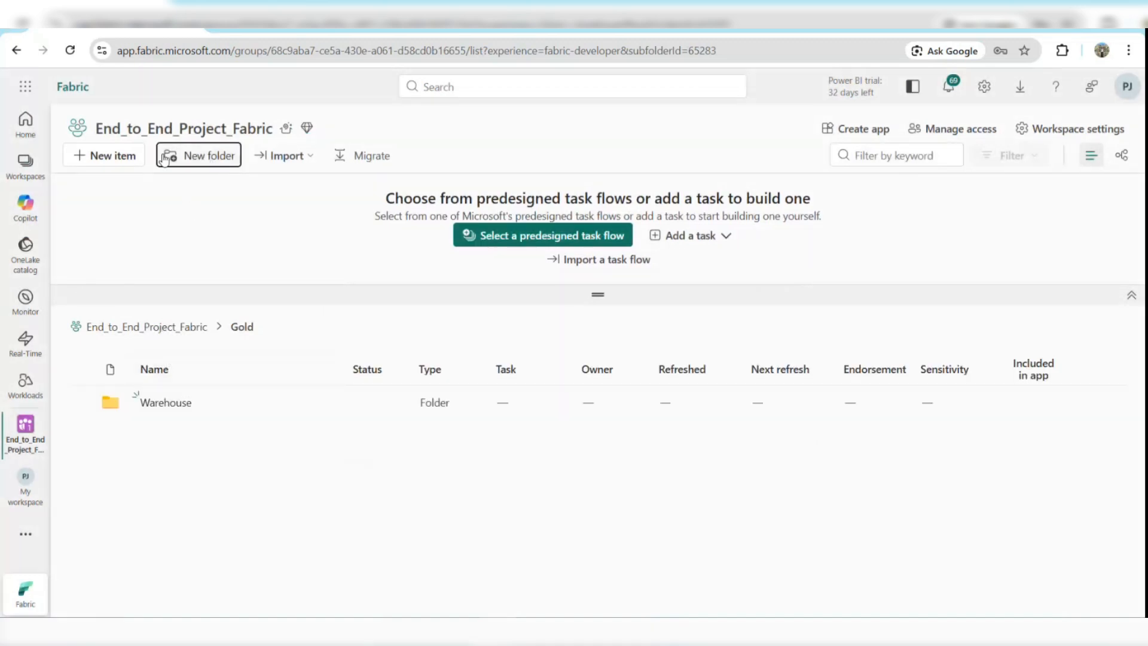
pyautogui.click(123, 158)
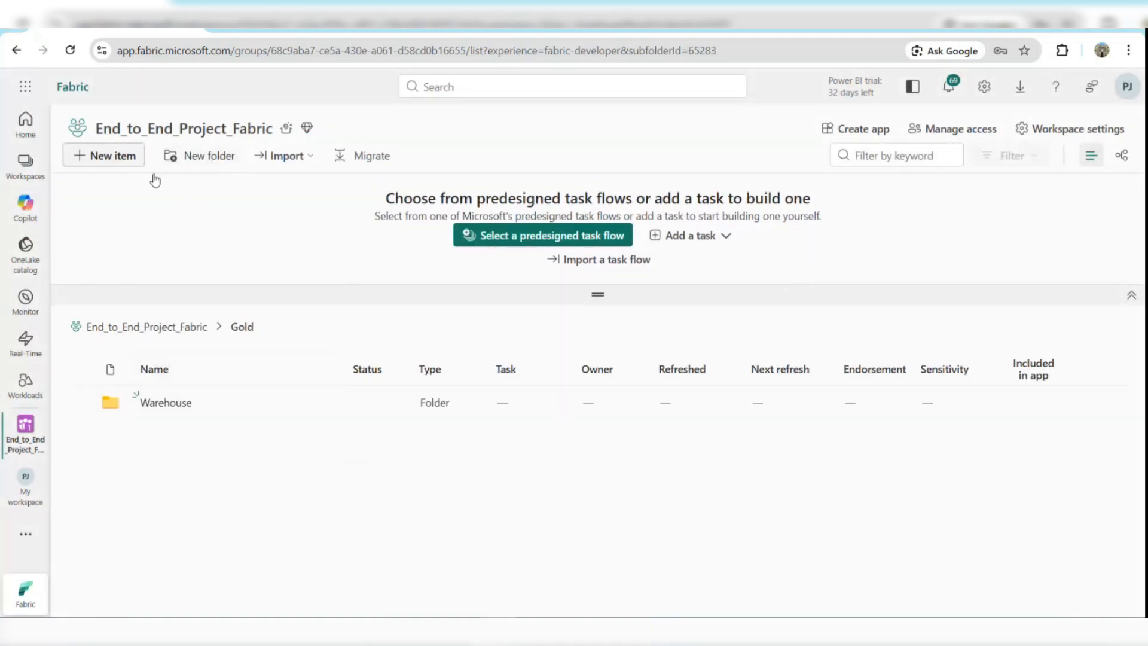
pyautogui.click(354, 217)
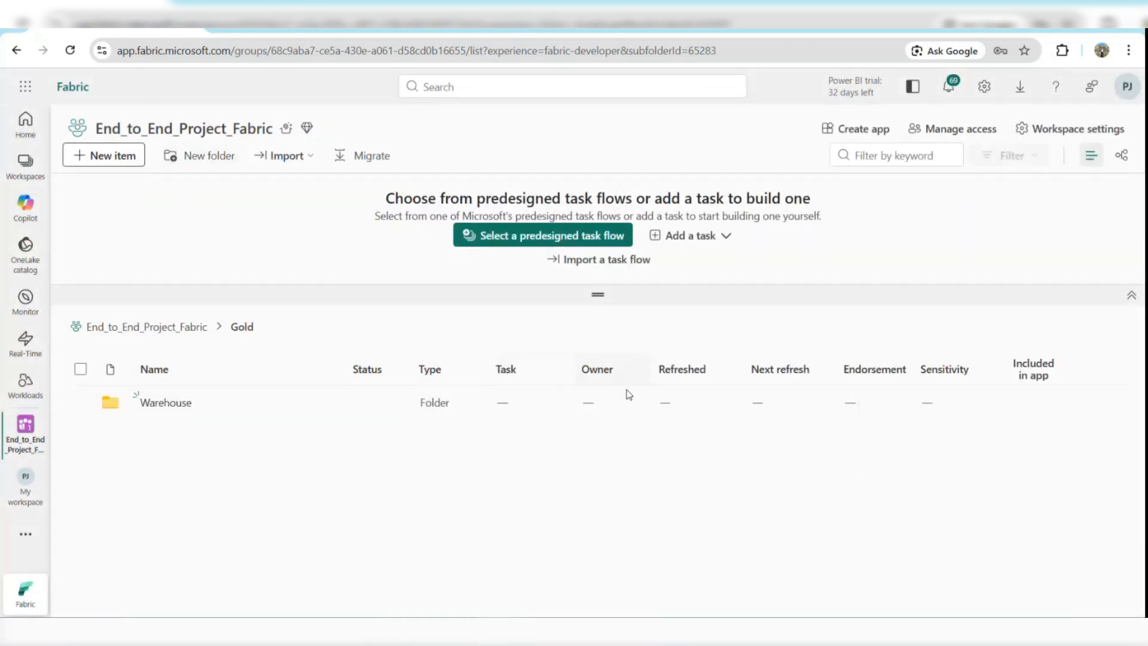
# Inside the Gold folder, create a subfolder named Mart_Pipelines.
pyautogui.click(206, 160)
pyautogui.write('Mart_Pipl')
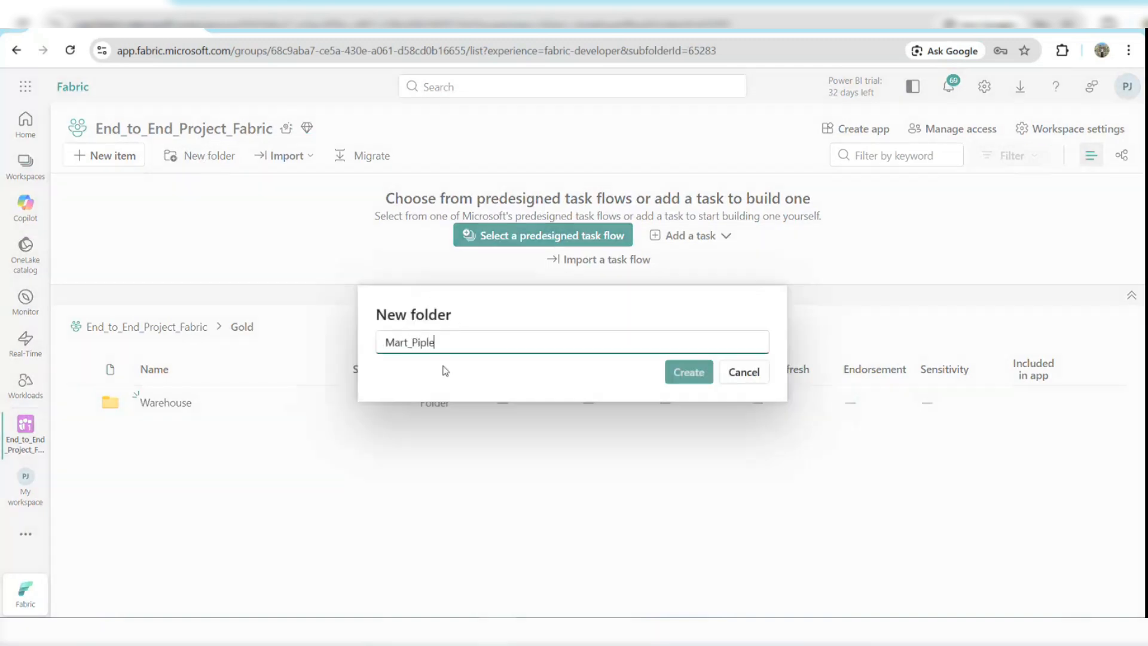
pyautogui.press('BackSpace')
pyautogui.write('elines')
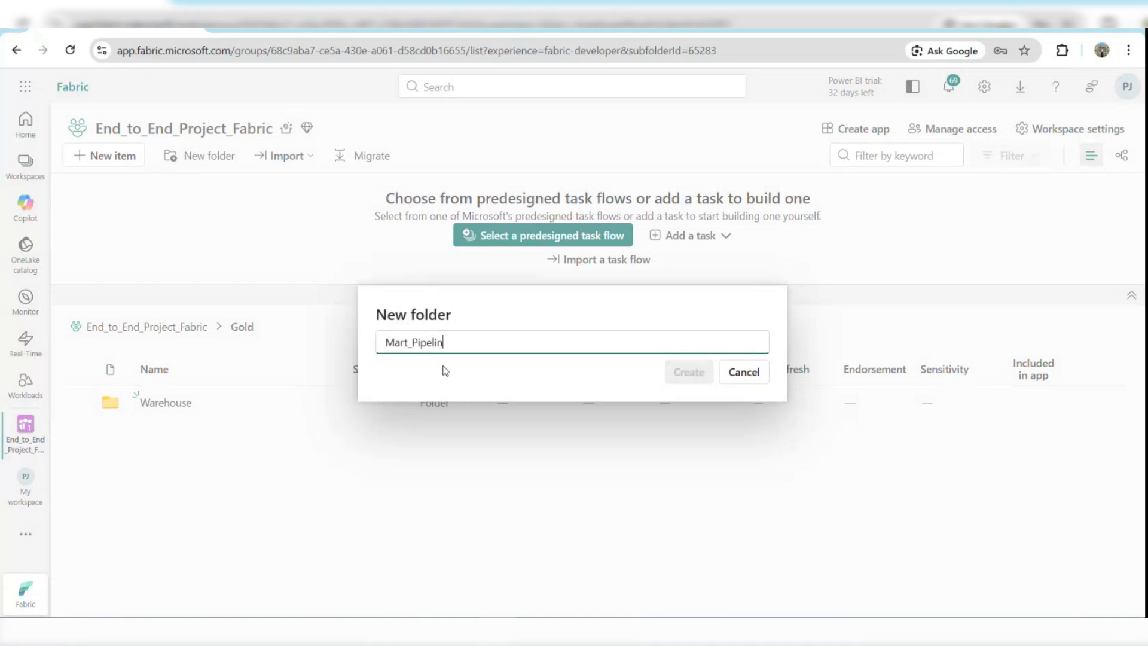
pyautogui.press('Return')
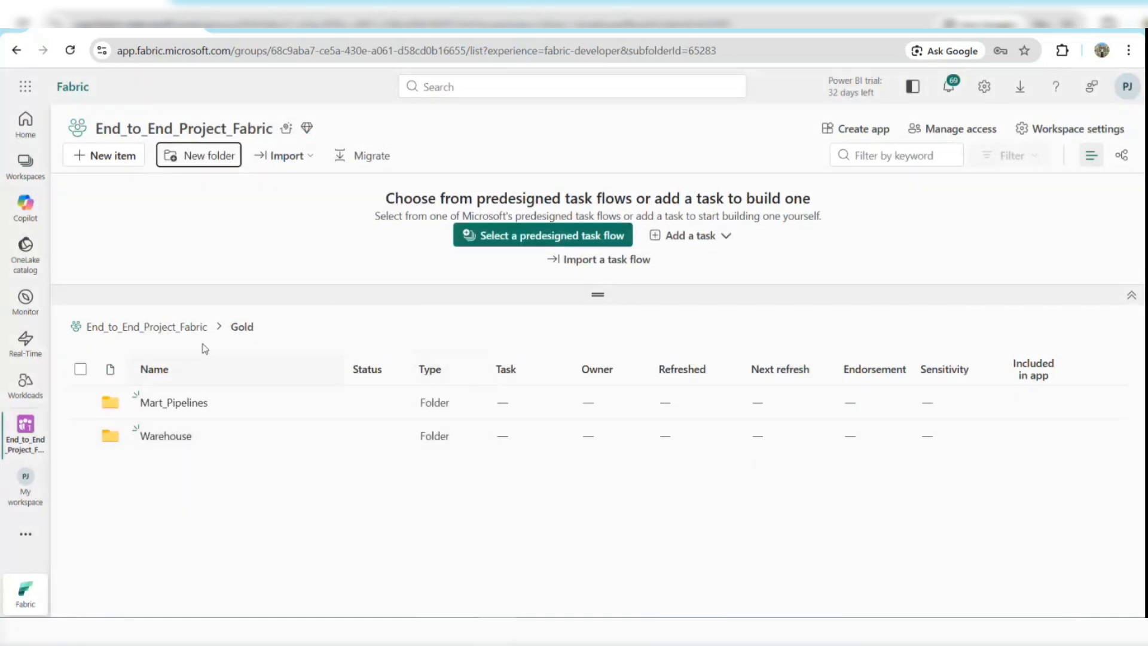
# In the Bronze > Lakehouse folder, create a new lakehouse named Raw_LH, then close it.
pyautogui.click(141, 329)
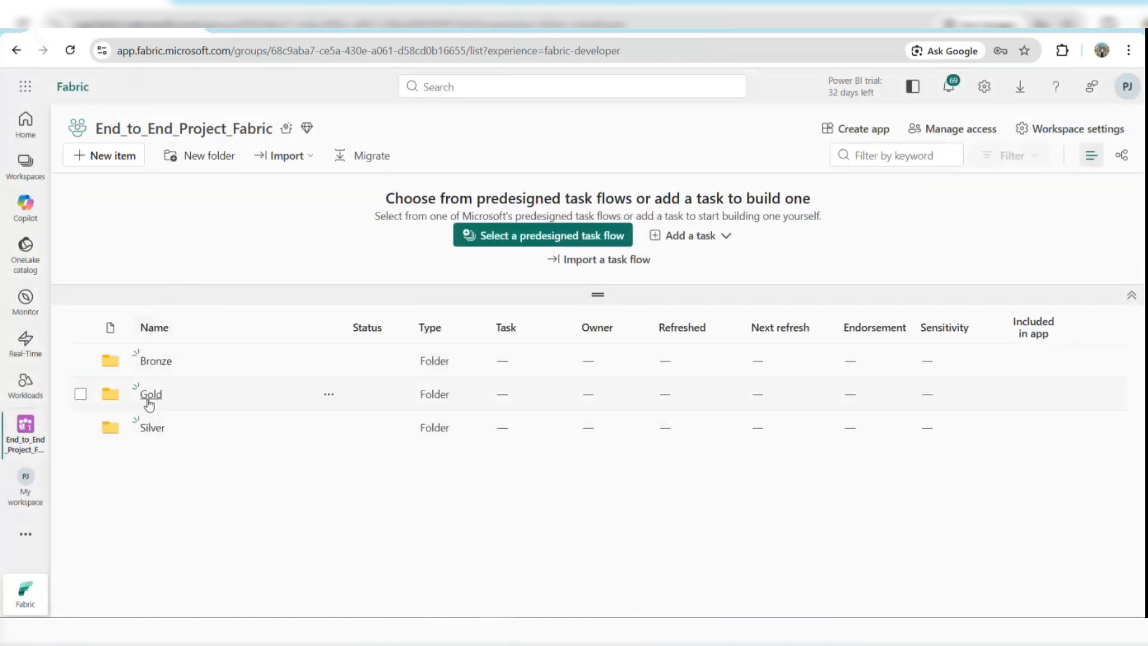
pyautogui.click(154, 362)
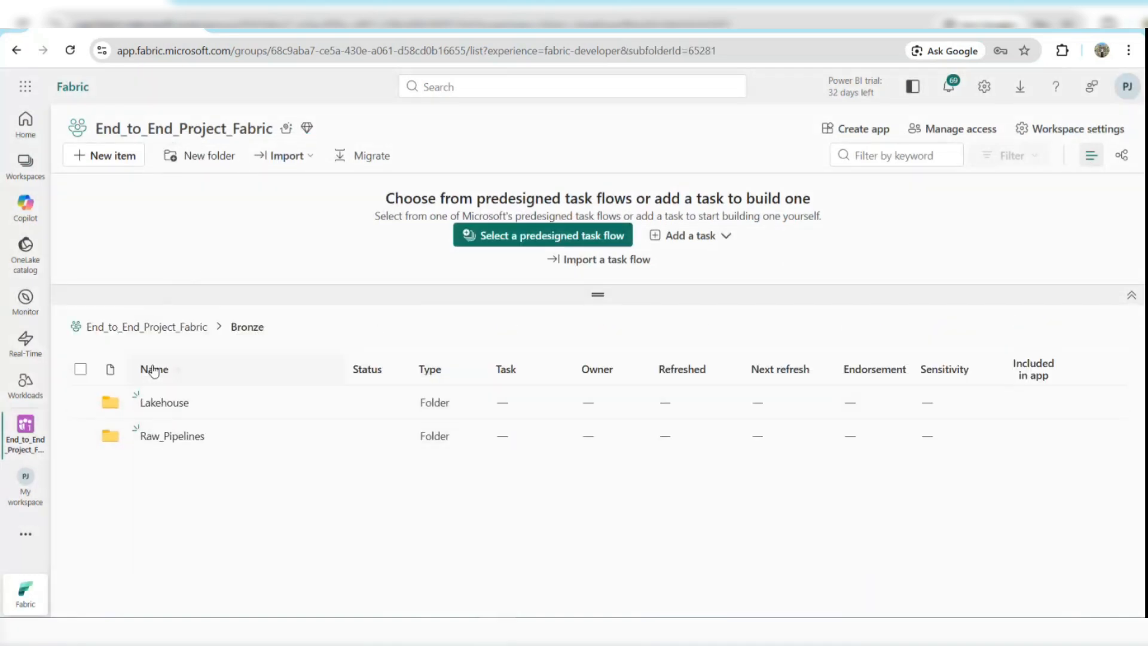
pyautogui.click(163, 406)
pyautogui.click(126, 154)
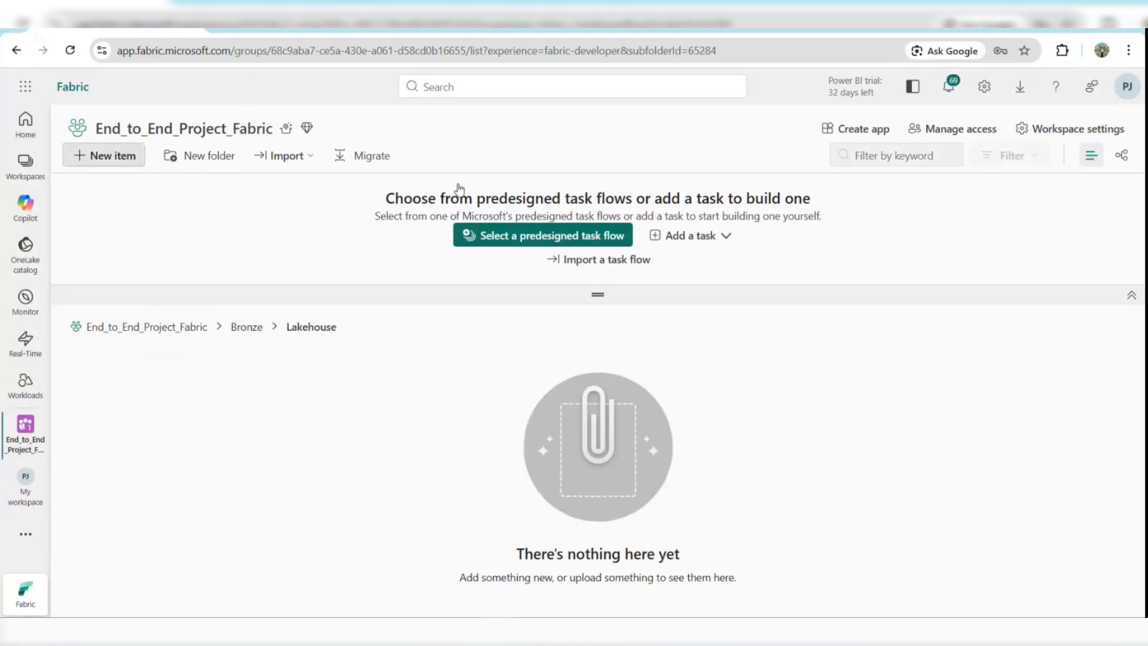
pyautogui.click(1033, 166)
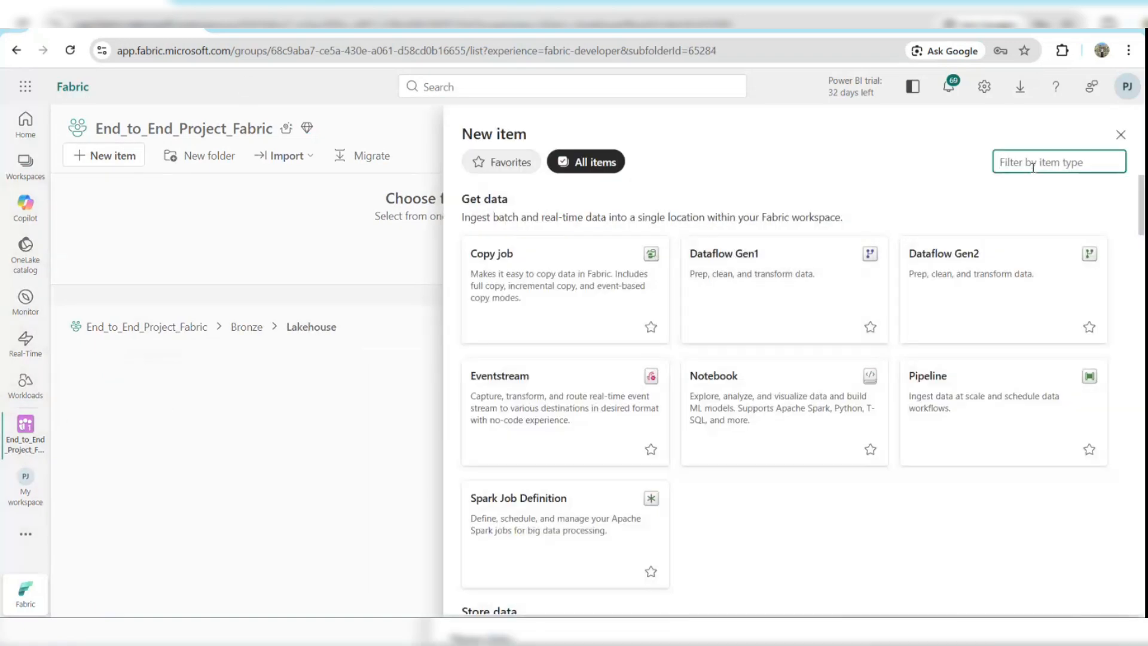
pyautogui.write('Lakeho')
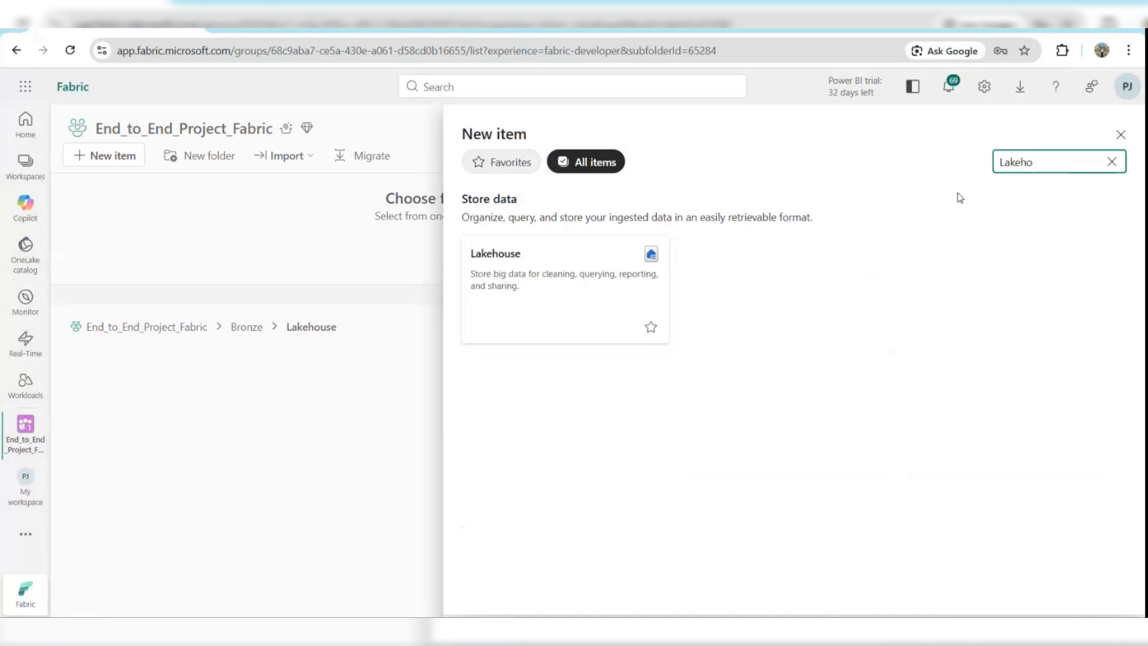
pyautogui.click(620, 301)
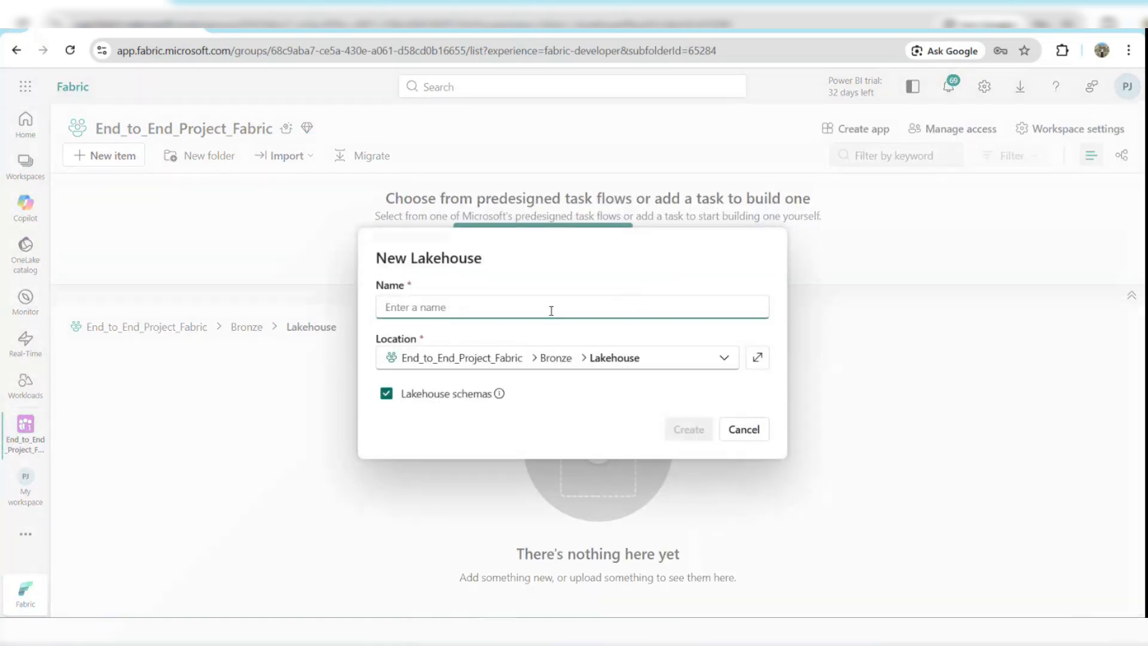
pyautogui.write('Raw_LH')
pyautogui.click(689, 430)
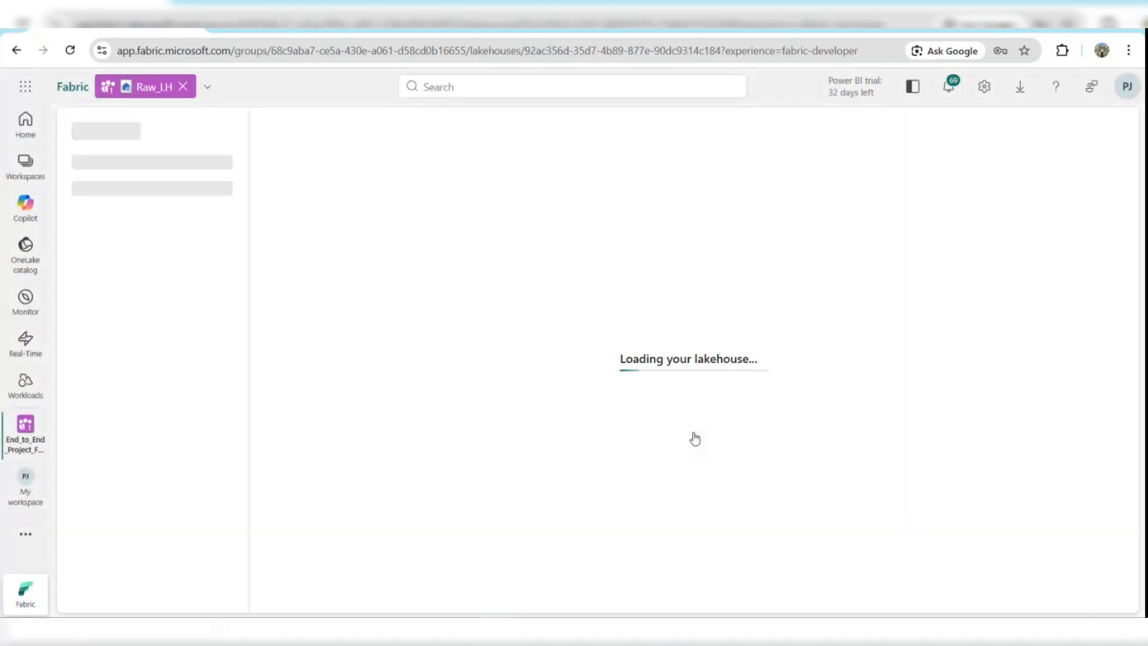
pyautogui.click(183, 87)
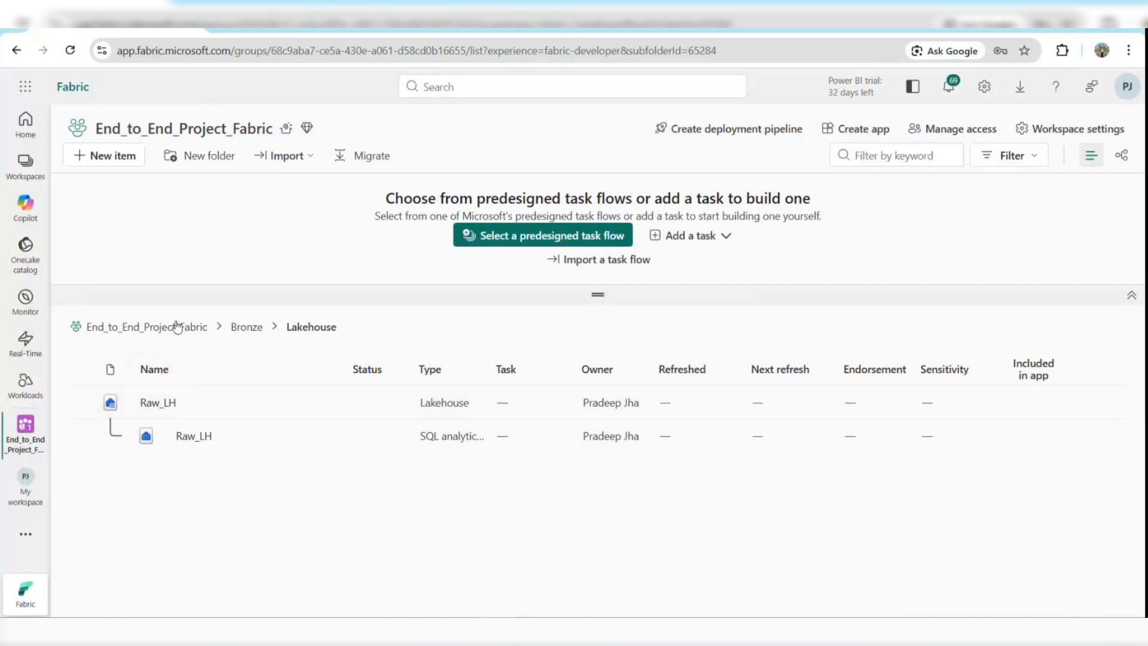
# In the Gold > Warehouse folder, create a new warehouse named Gold_WH, then close it.
pyautogui.click(230, 335)
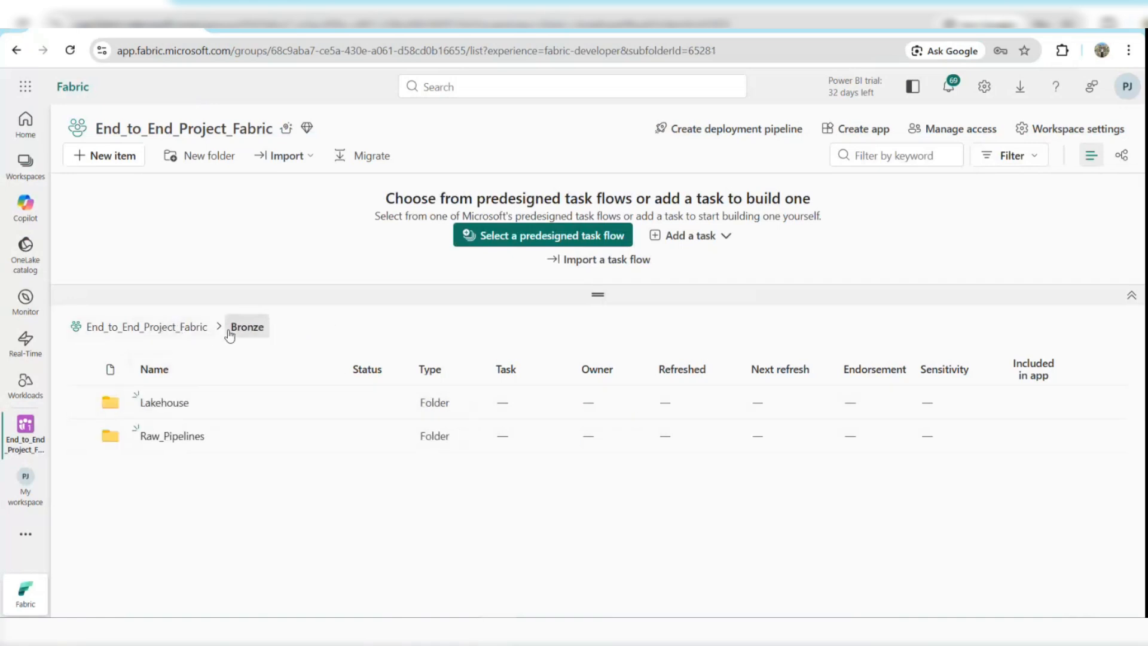
pyautogui.click(146, 328)
pyautogui.click(146, 393)
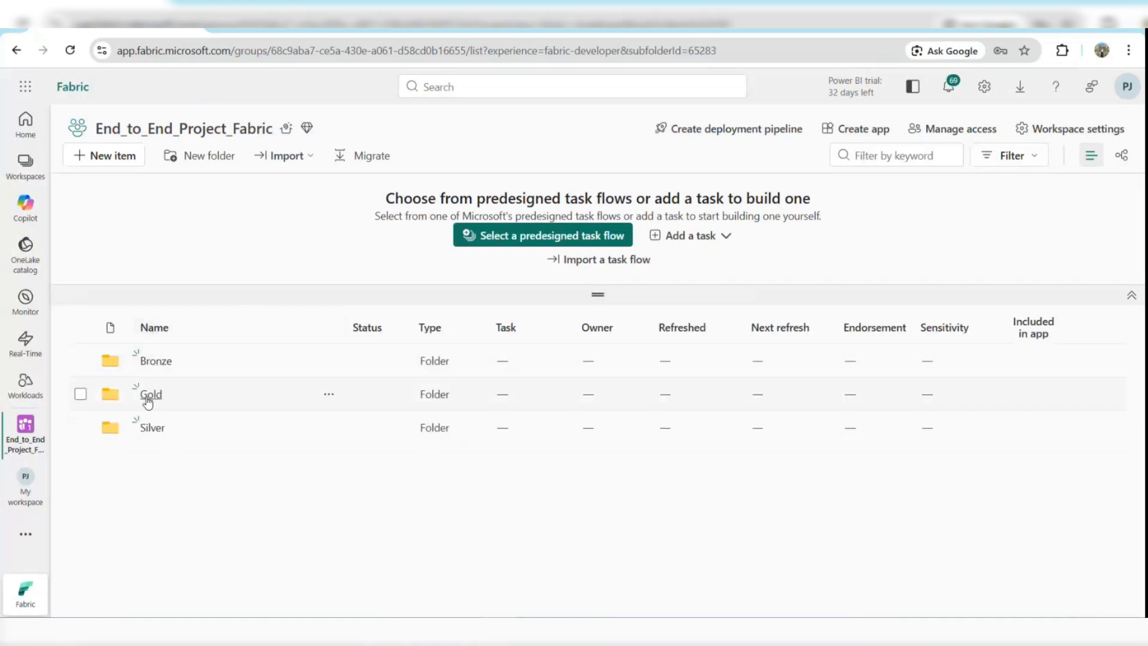
pyautogui.click(166, 438)
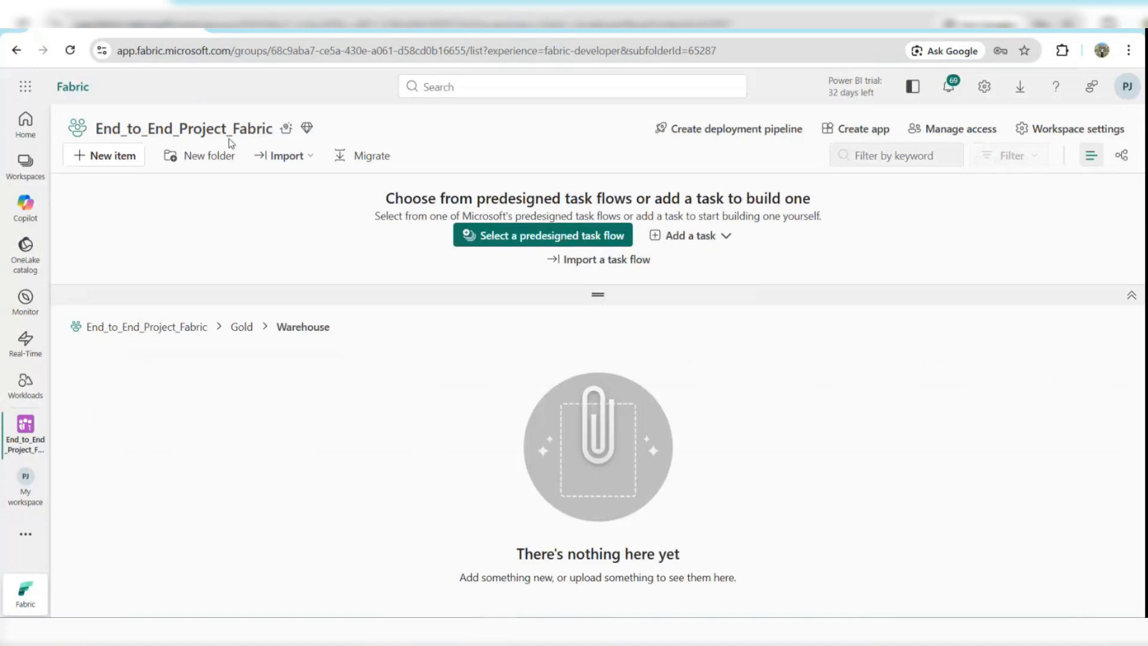
pyautogui.click(120, 159)
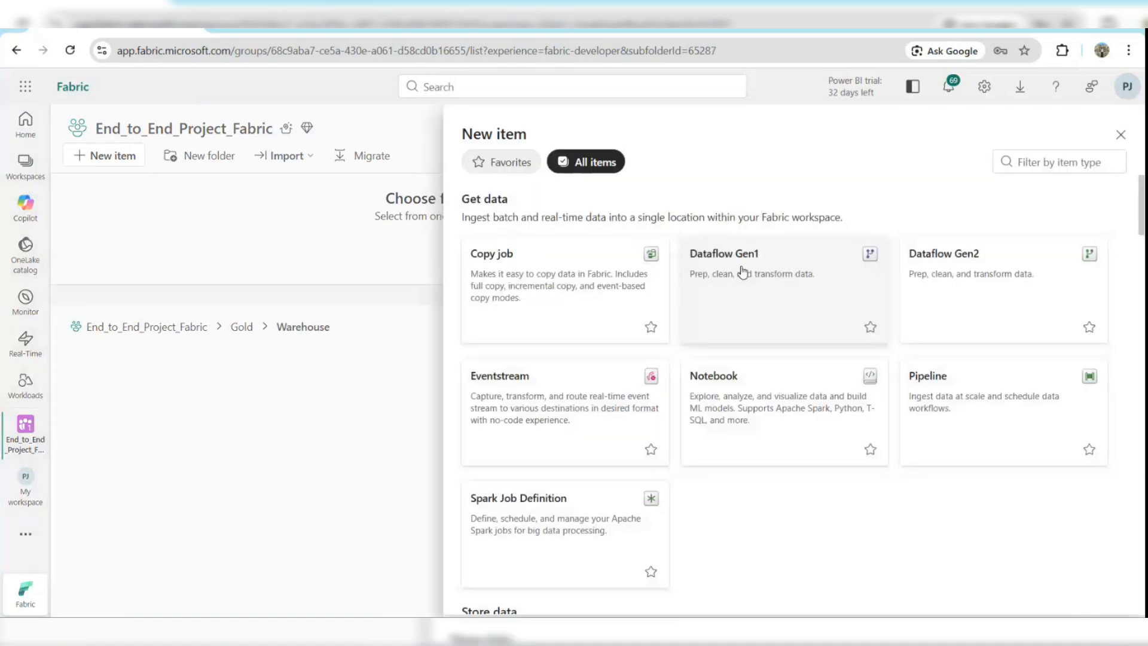
pyautogui.click(1035, 156)
pyautogui.write('Warehouse')
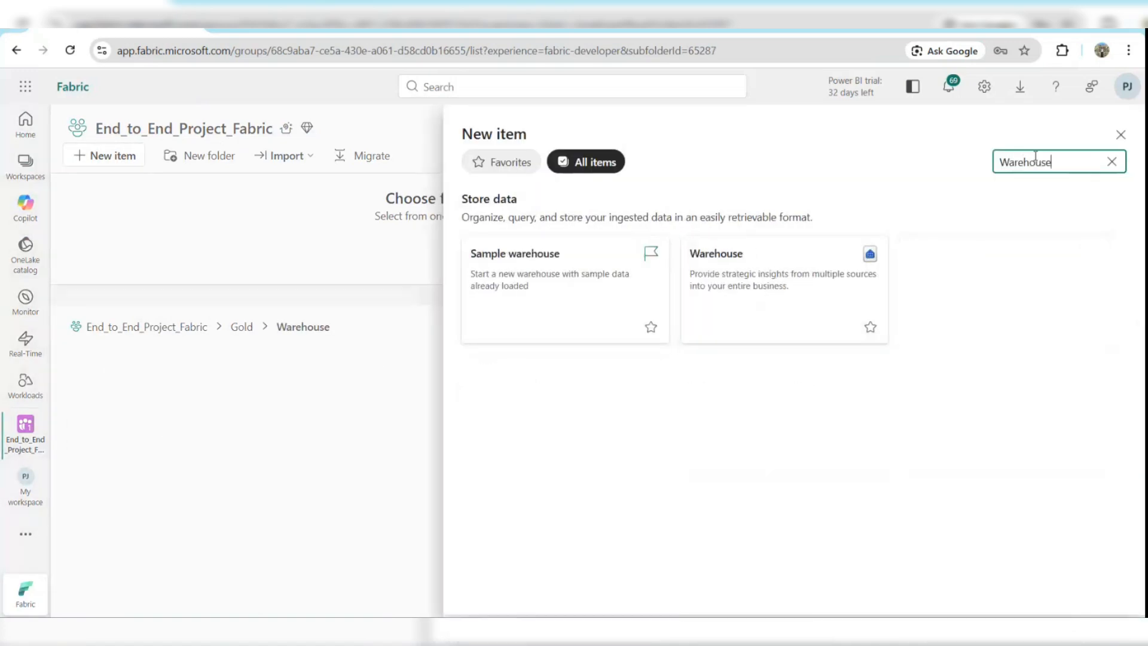
pyautogui.click(772, 311)
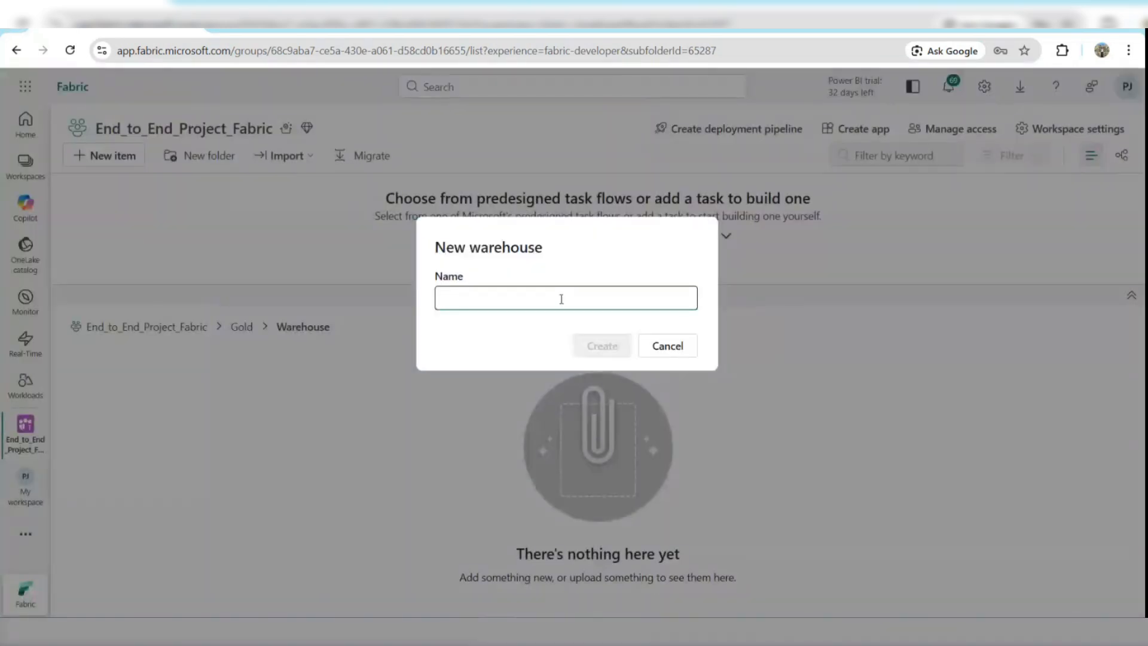
pyautogui.write('Gold_WH')
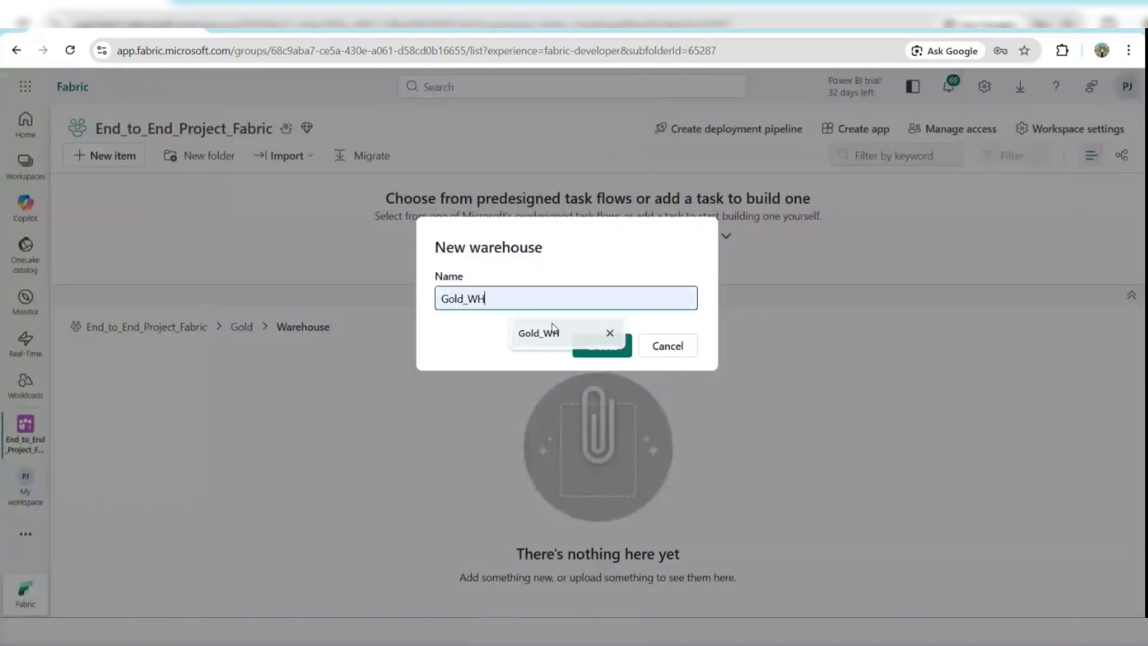
pyautogui.click(604, 332)
pyautogui.click(586, 348)
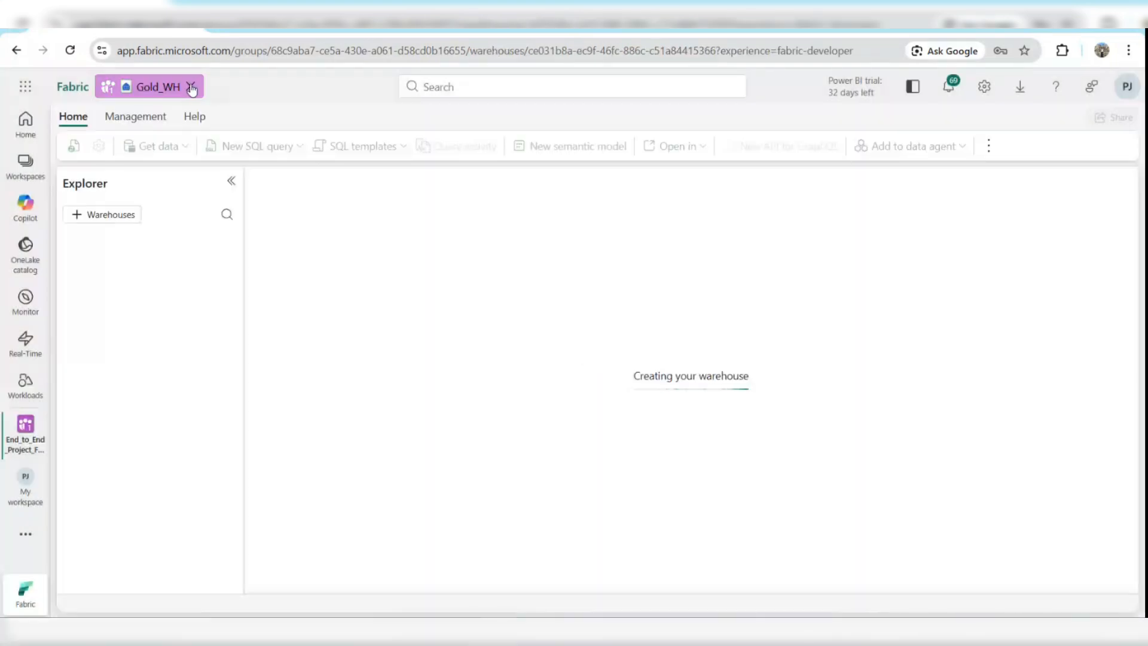
pyautogui.click(190, 87)
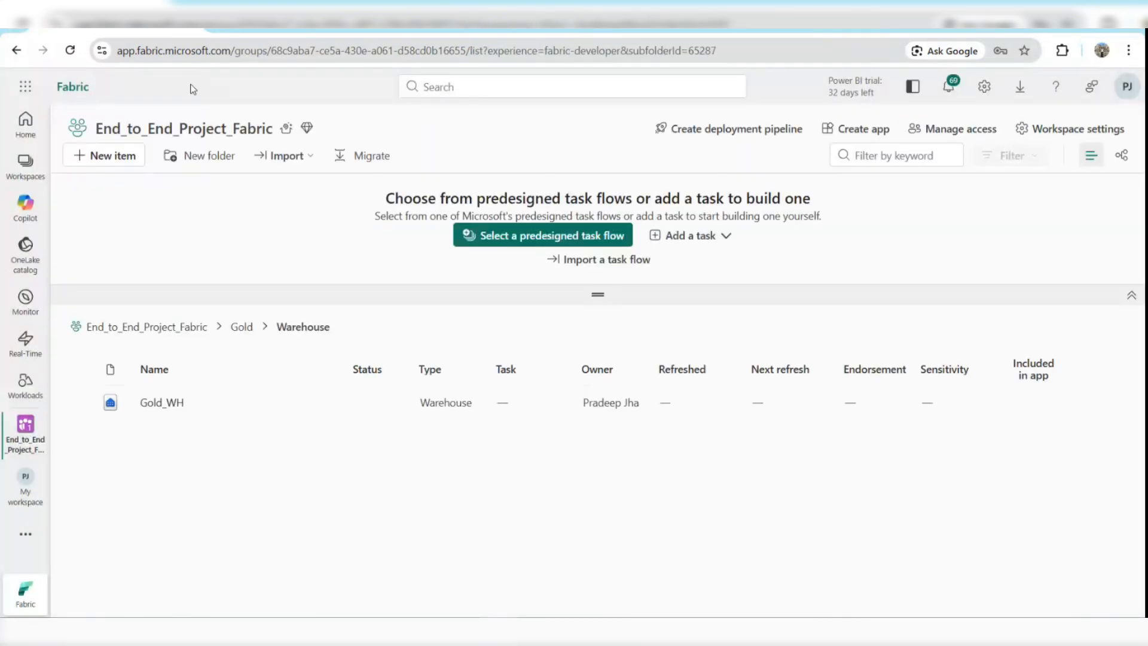
# Open Gold_WH and create a new schema named DWH_Stage by editing and running the CREATE SCHEMA script.
pyautogui.click(159, 403)
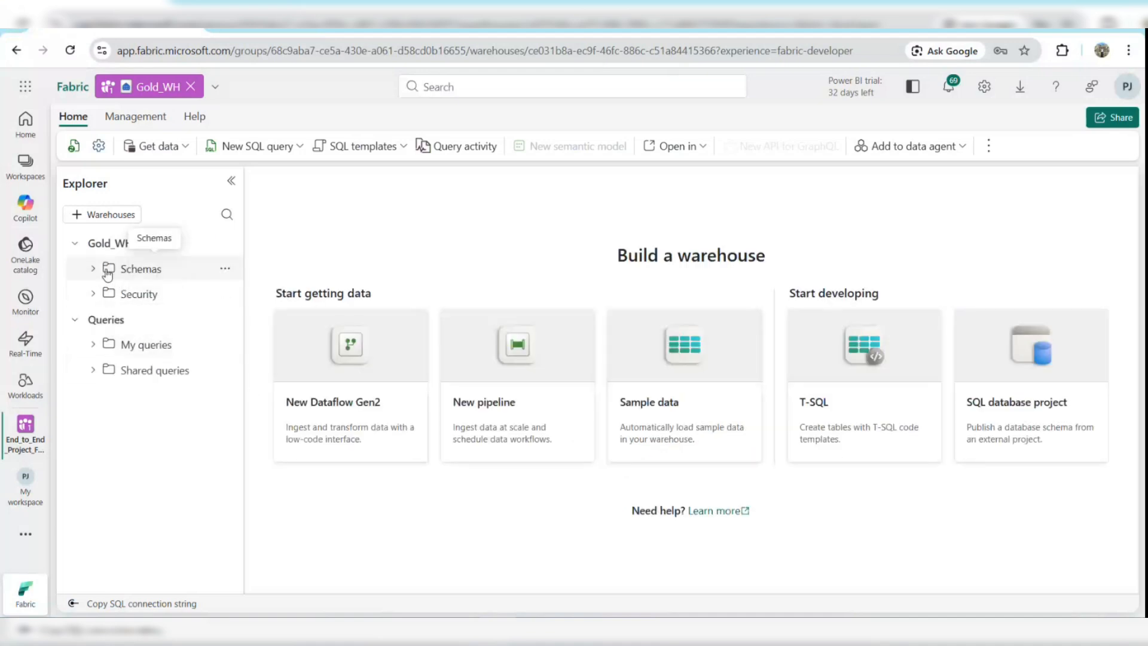
pyautogui.click(225, 268)
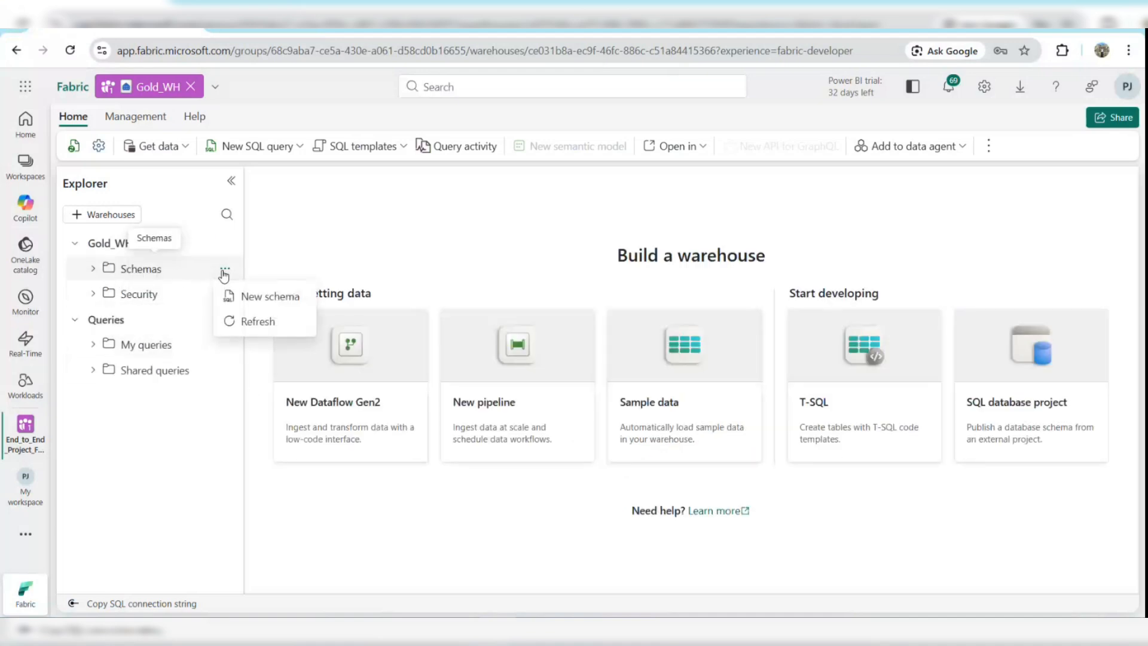
pyautogui.click(249, 305)
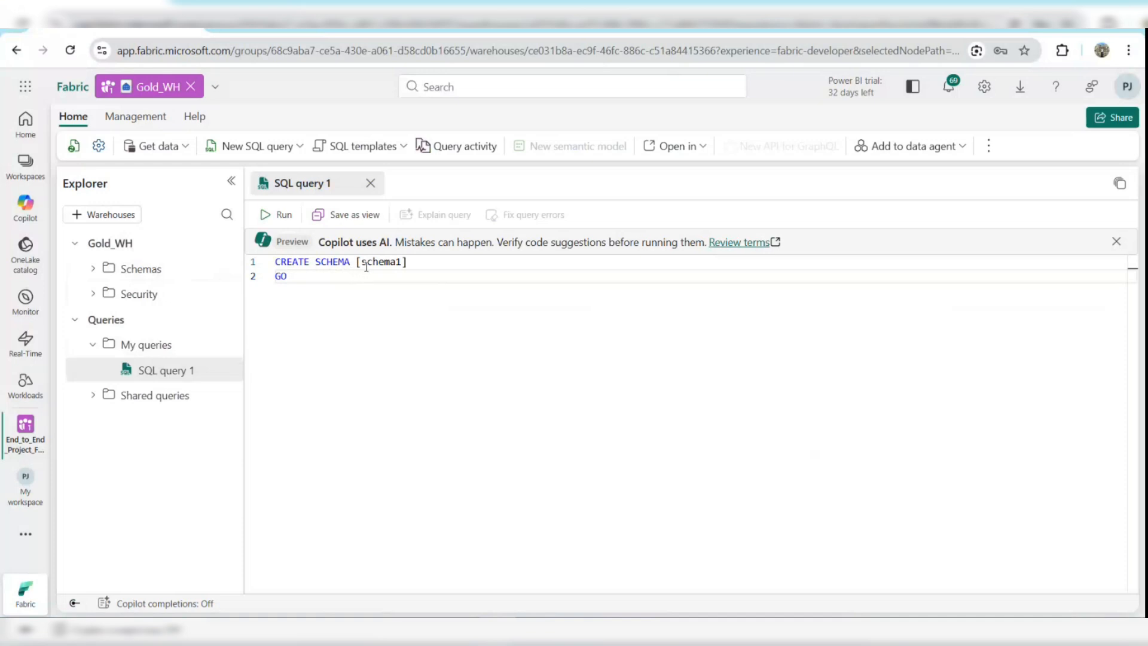
pyautogui.moveTo(362, 262); pyautogui.dragTo(401, 262)
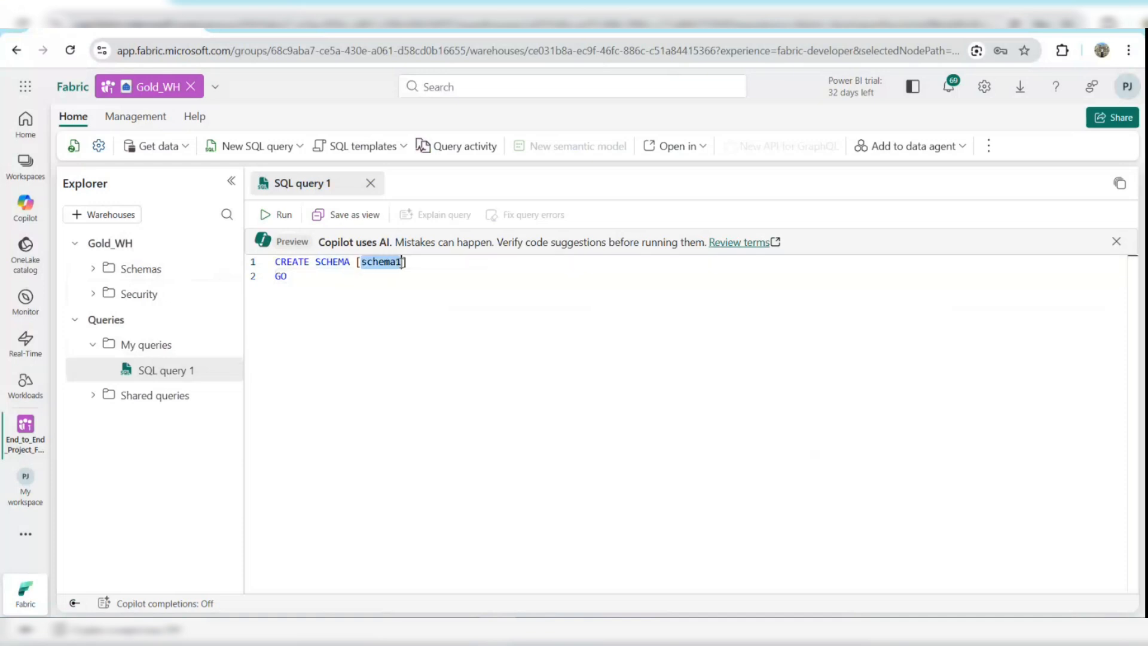
pyautogui.write('Rrepo')
pyautogui.press('BackSpace')
pyautogui.press('BackSpace')
pyautogui.press('BackSpace')
pyautogui.press('BackSpace')
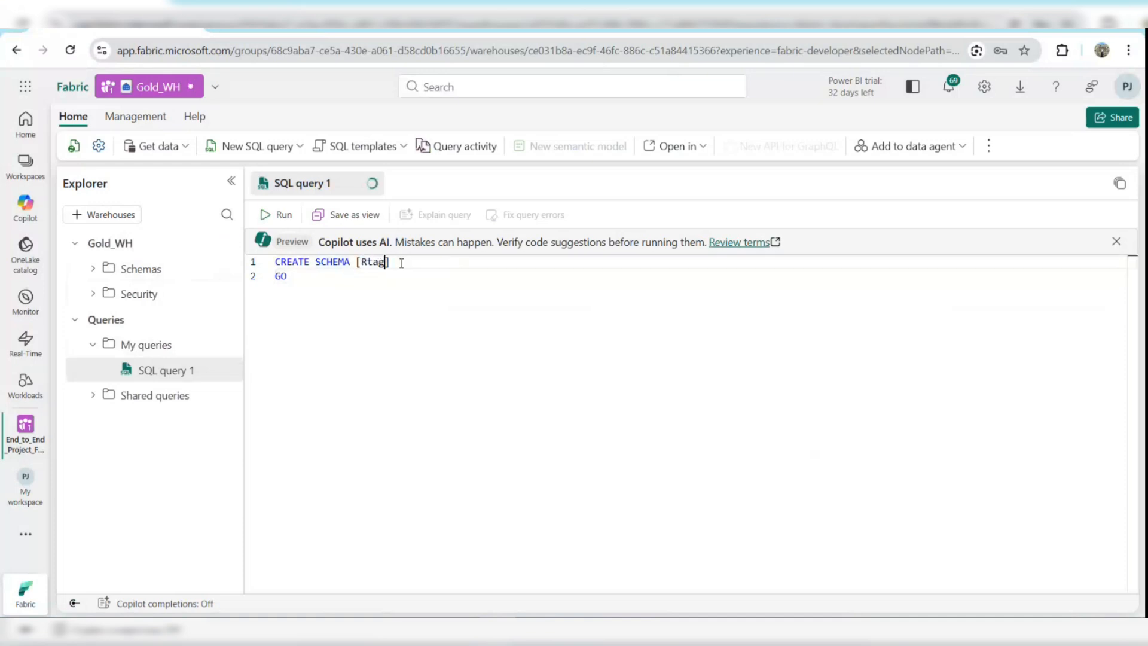
pyautogui.press('BackSpace')
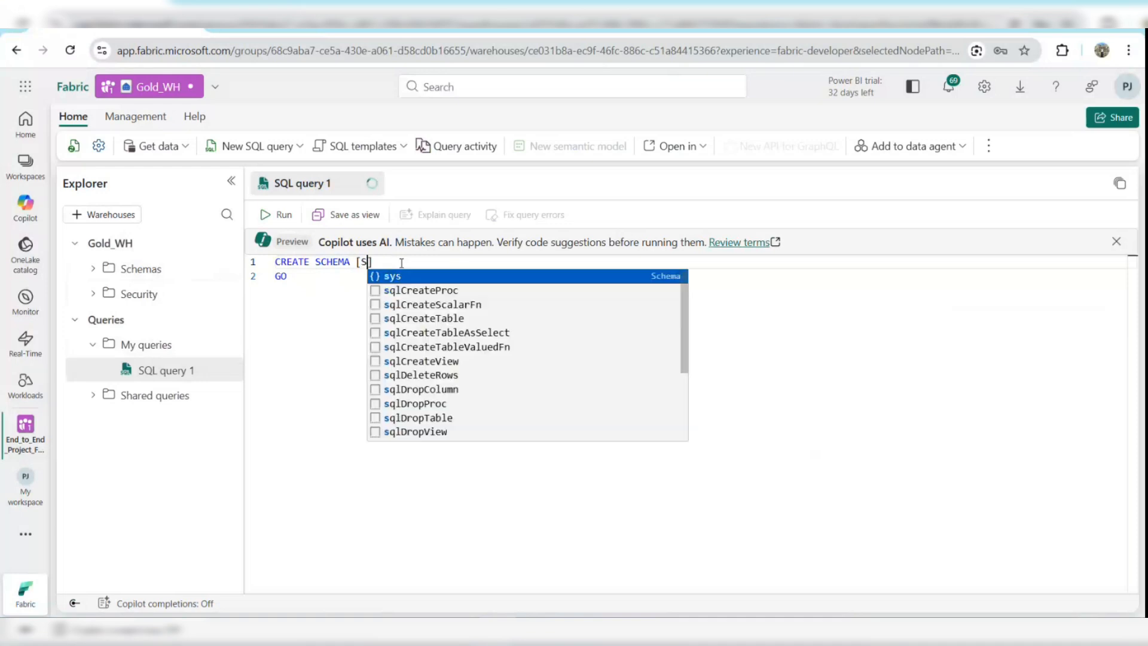
pyautogui.press('Escape')
pyautogui.write('DWH_Stag')
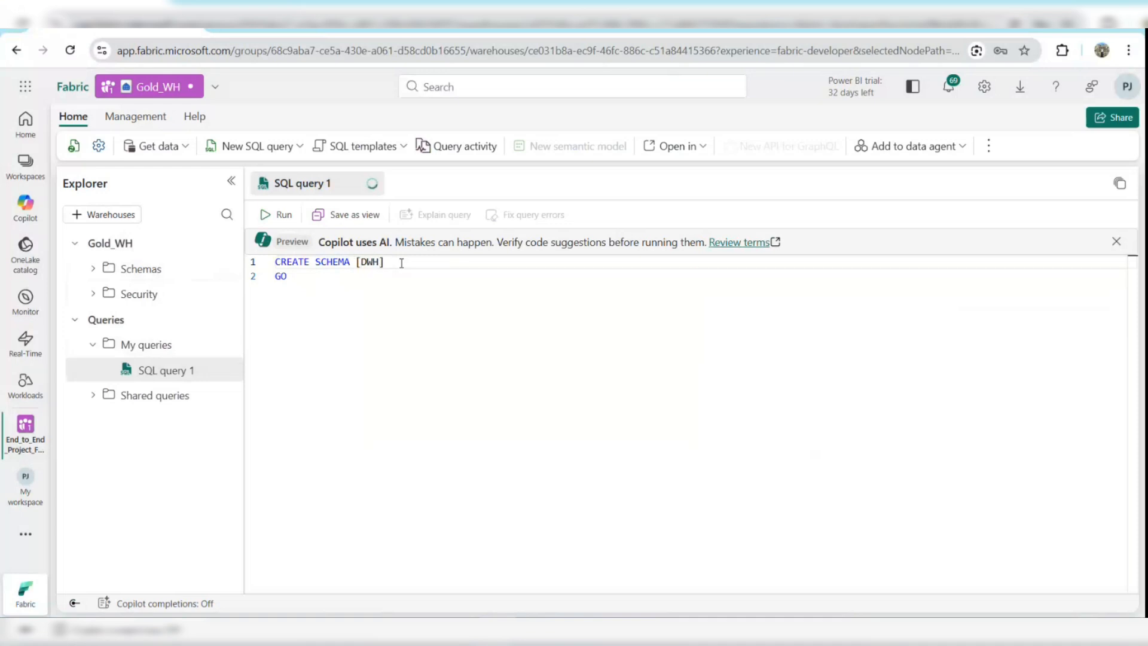
pyautogui.write('e')
pyautogui.moveTo(336, 283); pyautogui.dragTo(267, 250)
pyautogui.click(268, 216)
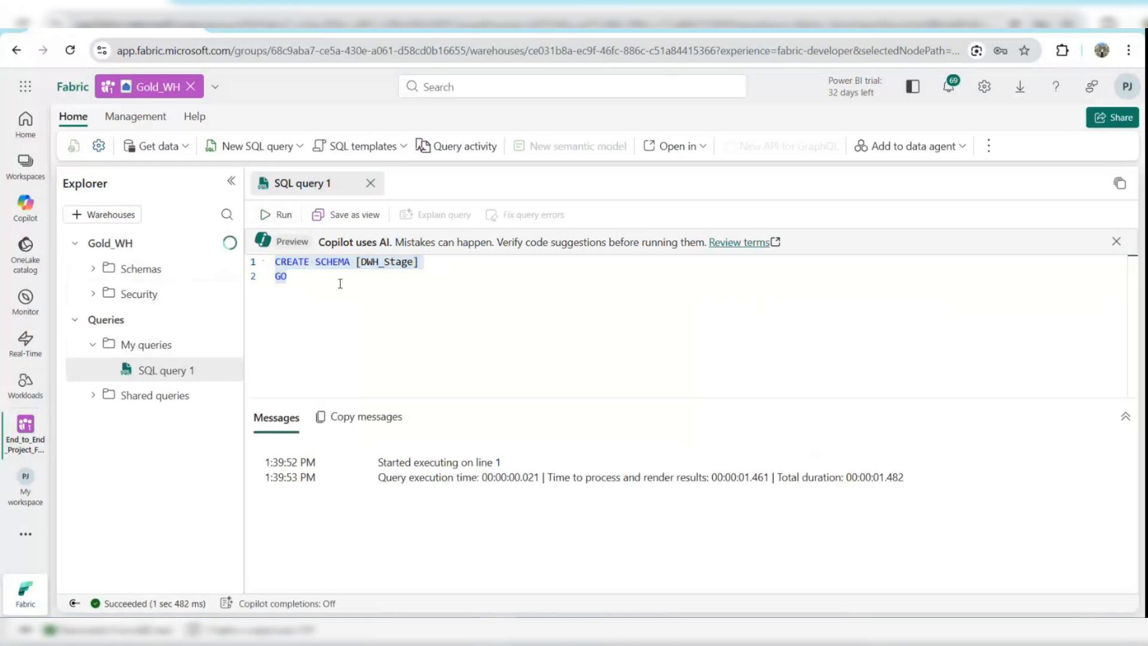
# Change the schema name in the script to DWH_Mart and run it to create a second schema.
pyautogui.click(372, 288)
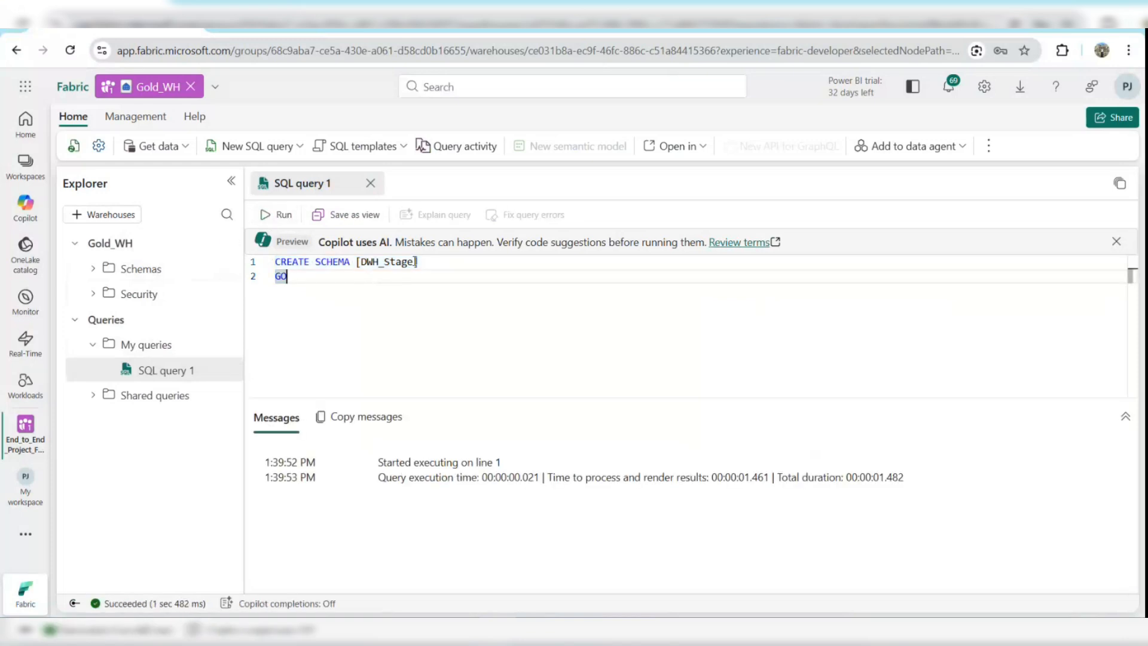
pyautogui.moveTo(414, 262); pyautogui.dragTo(384, 263)
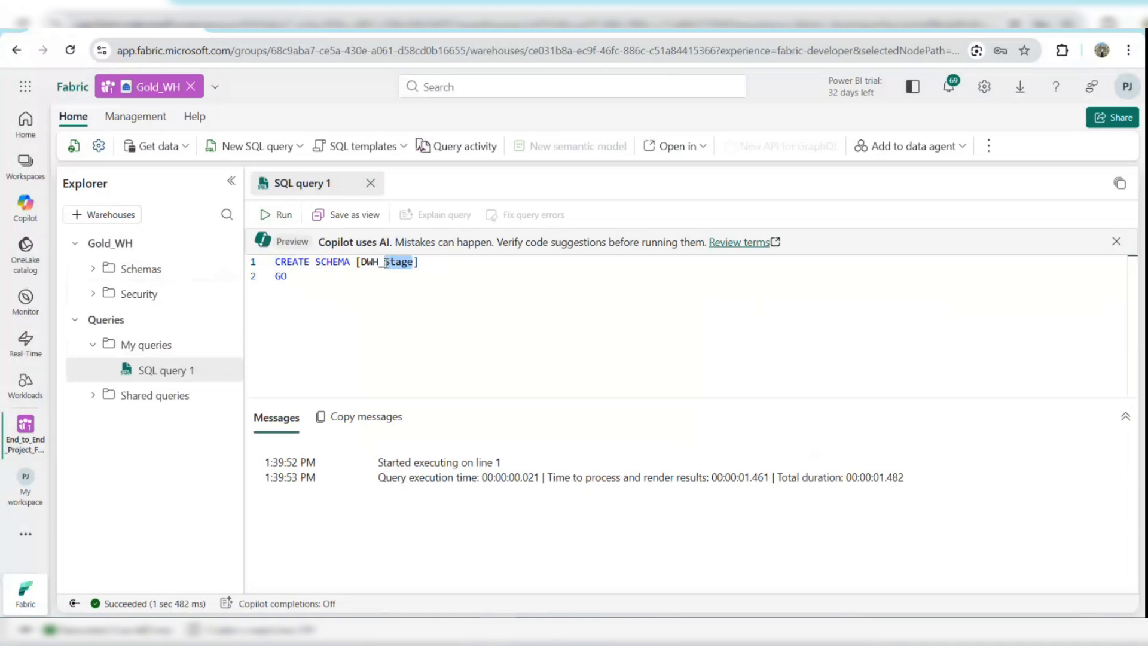
pyautogui.write('Mart')
pyautogui.click(321, 270)
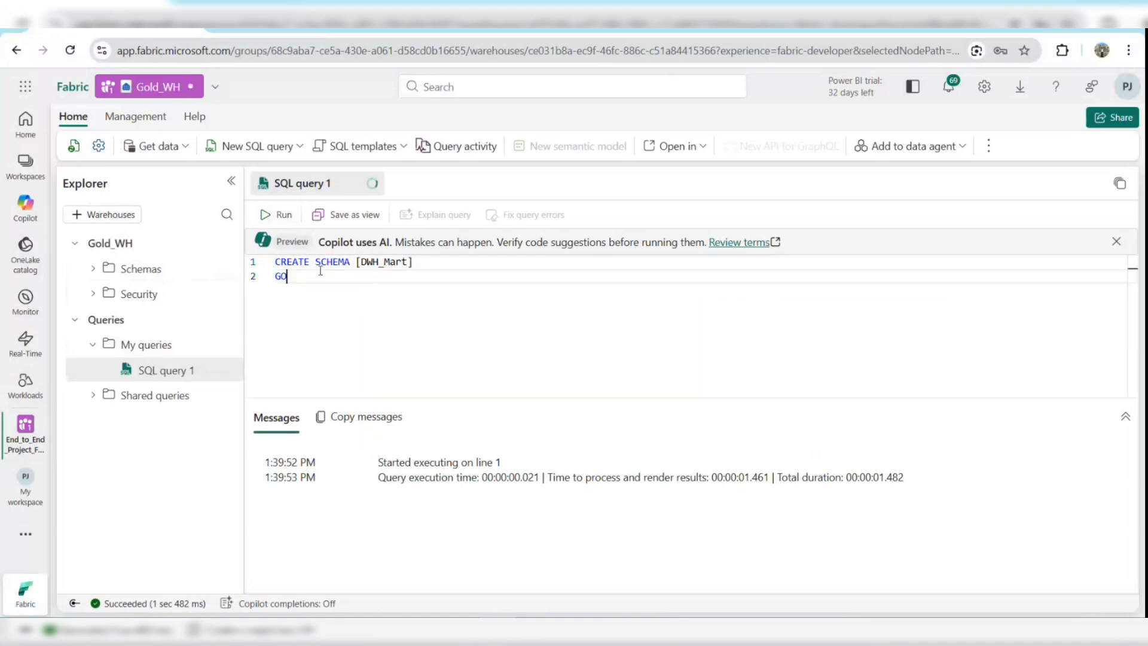
pyautogui.hotkey('ctrl', 'a')
pyautogui.click(270, 215)
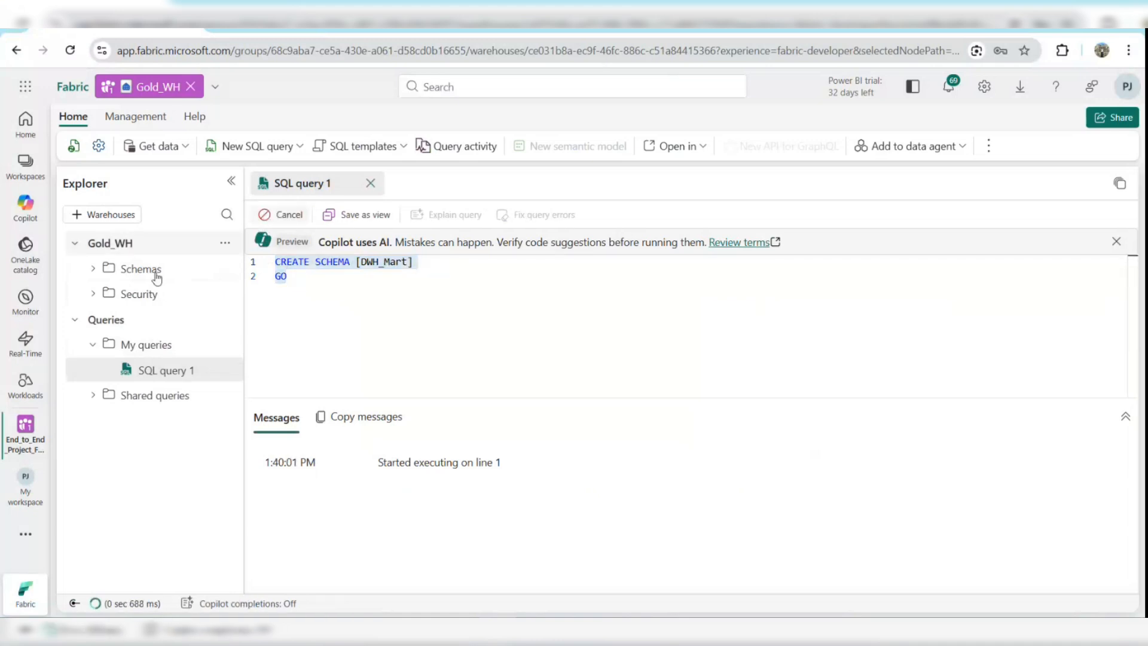
# Expand the warehouse's schemas, then delete the saved query SQL query 1 from My queries.
pyautogui.click(94, 270)
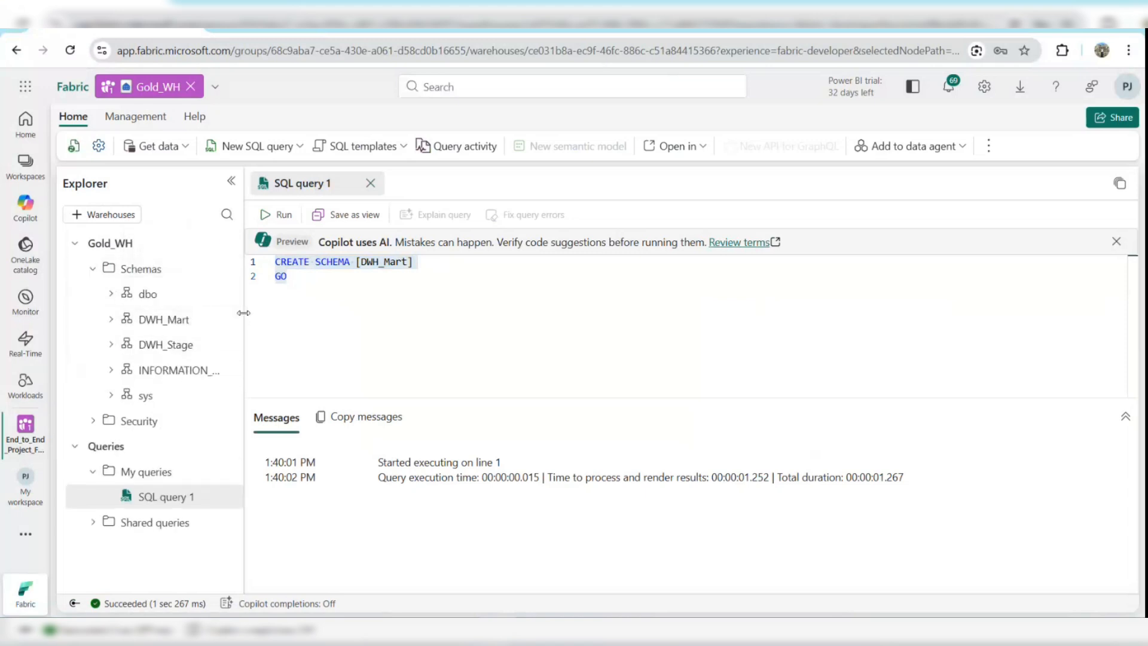
pyautogui.moveTo(243, 313); pyautogui.dragTo(291, 313)
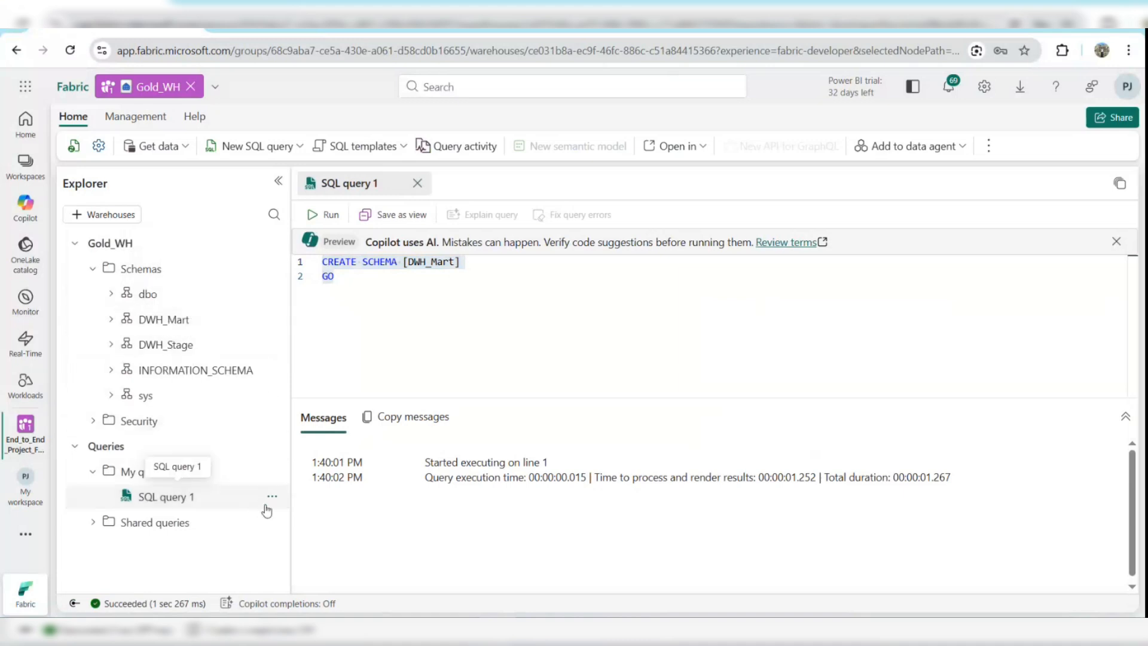
pyautogui.click(272, 498)
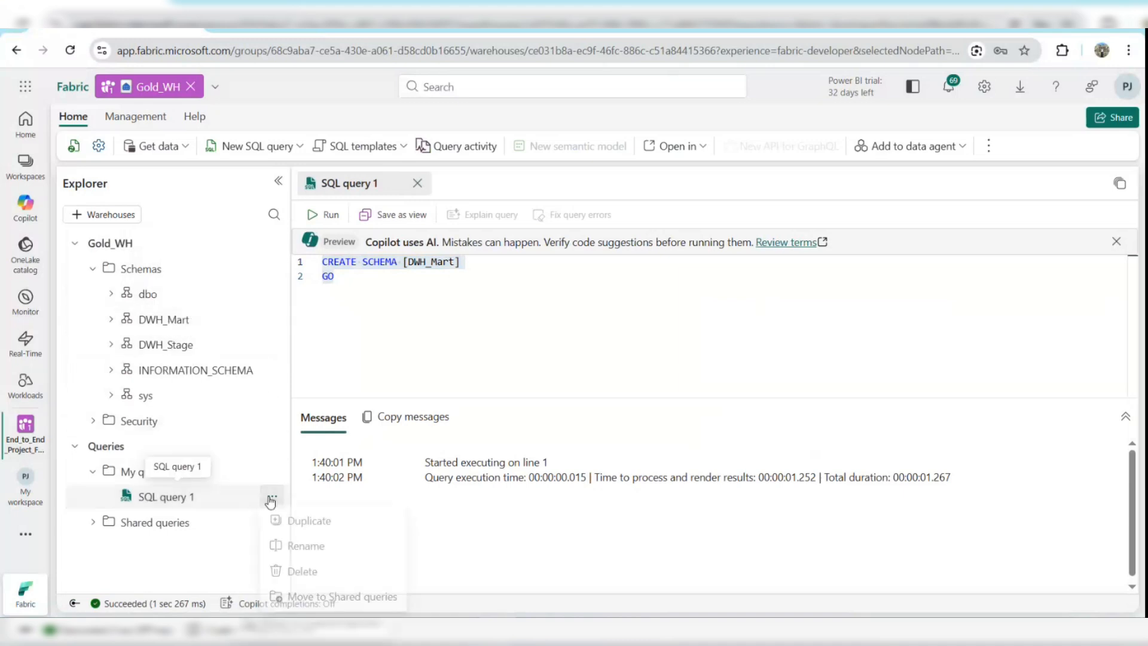
pyautogui.click(281, 571)
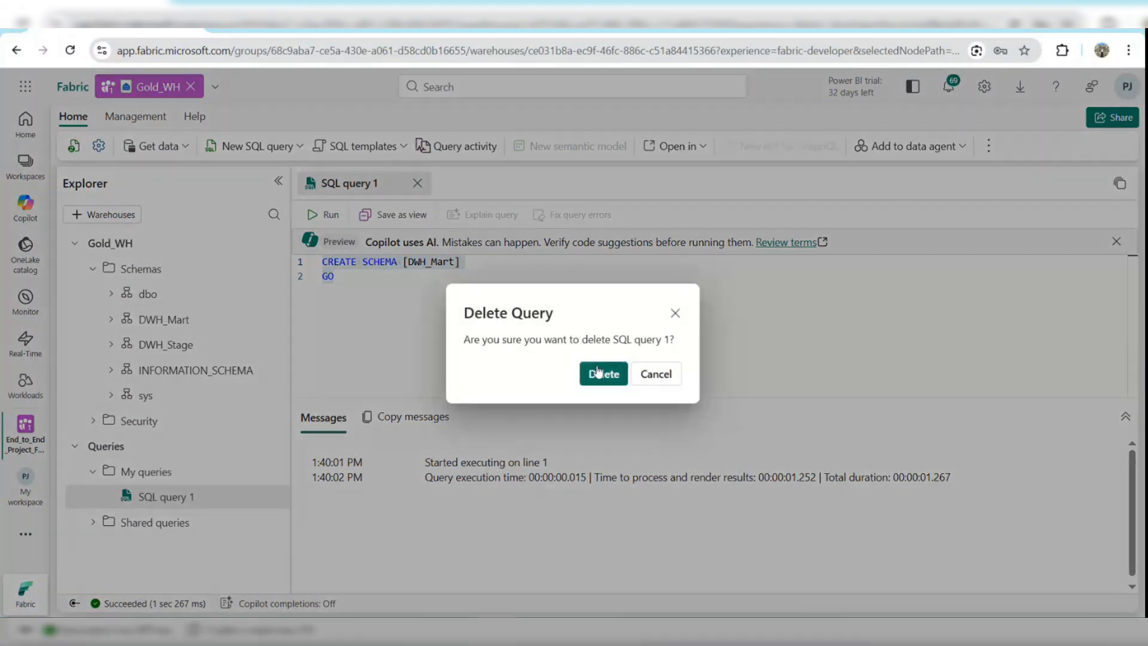
pyautogui.click(604, 374)
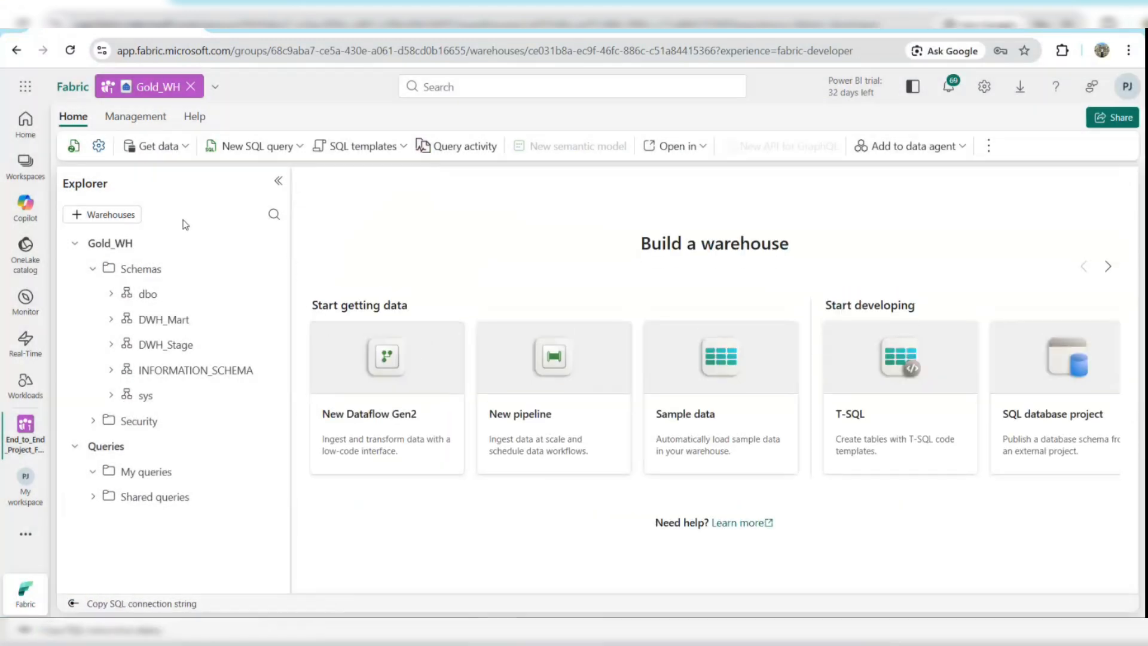
# Return to the workspace and browse its folders, including the Bronze > Lakehouse folder contents.
pyautogui.click(190, 88)
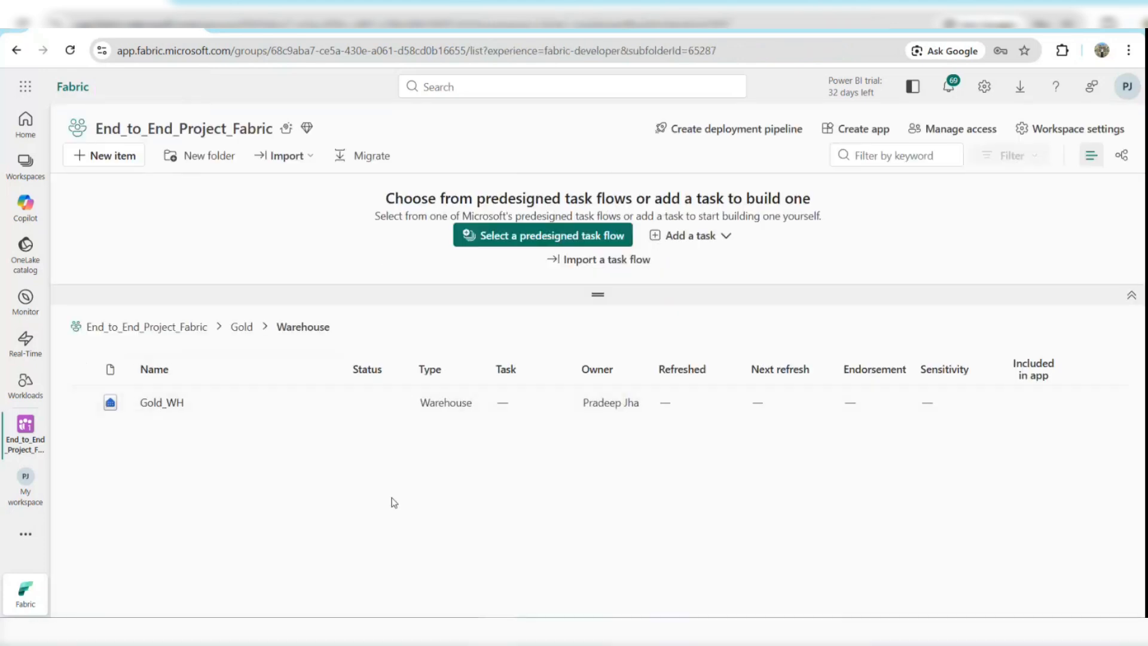
pyautogui.click(155, 328)
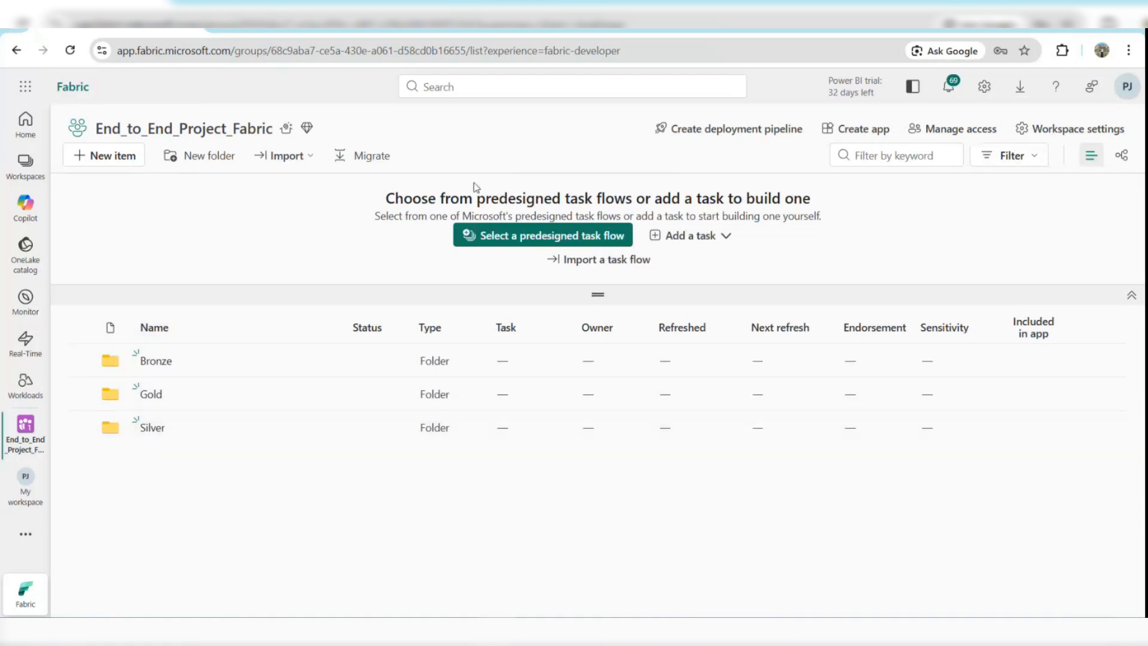
pyautogui.click(692, 129)
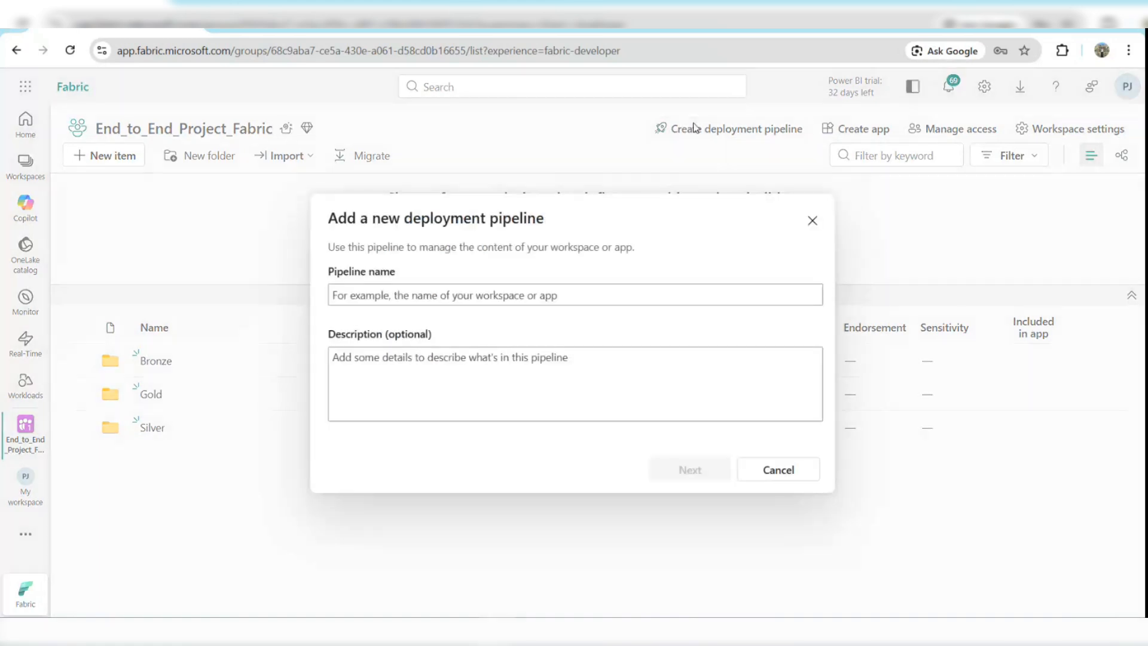
pyautogui.click(811, 221)
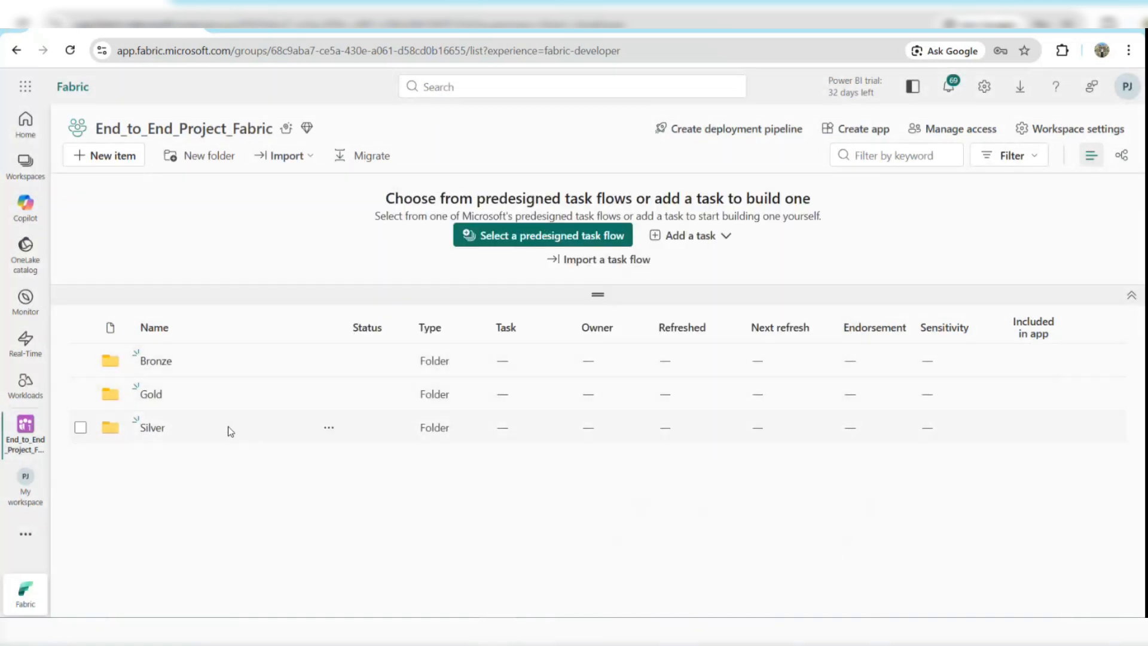
pyautogui.click(157, 361)
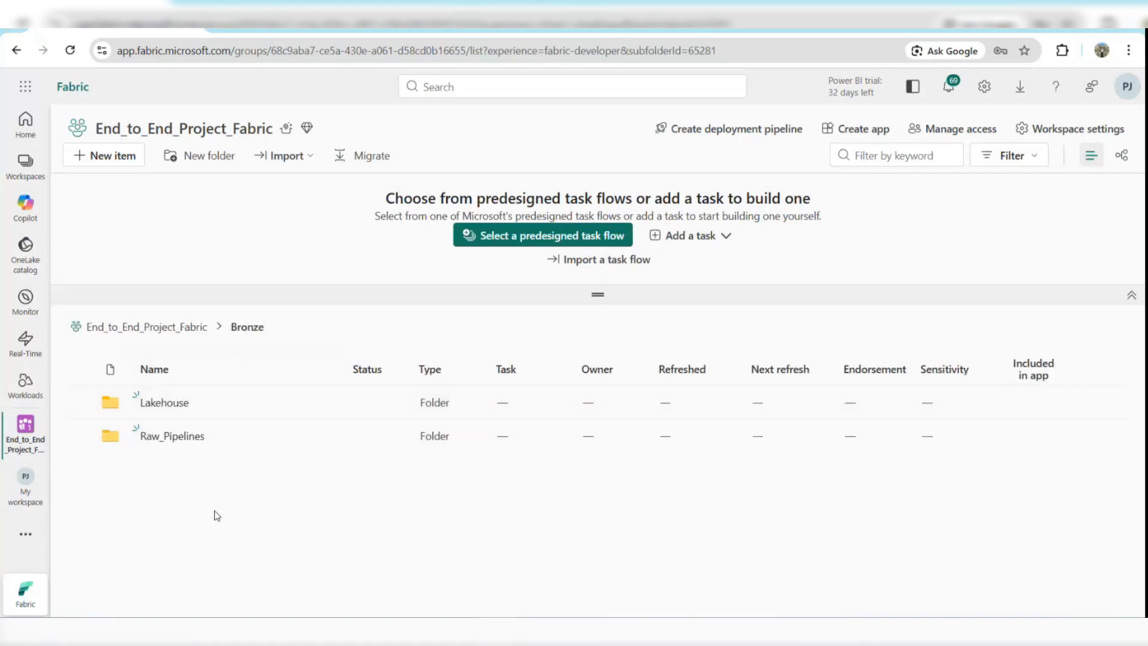
pyautogui.click(164, 402)
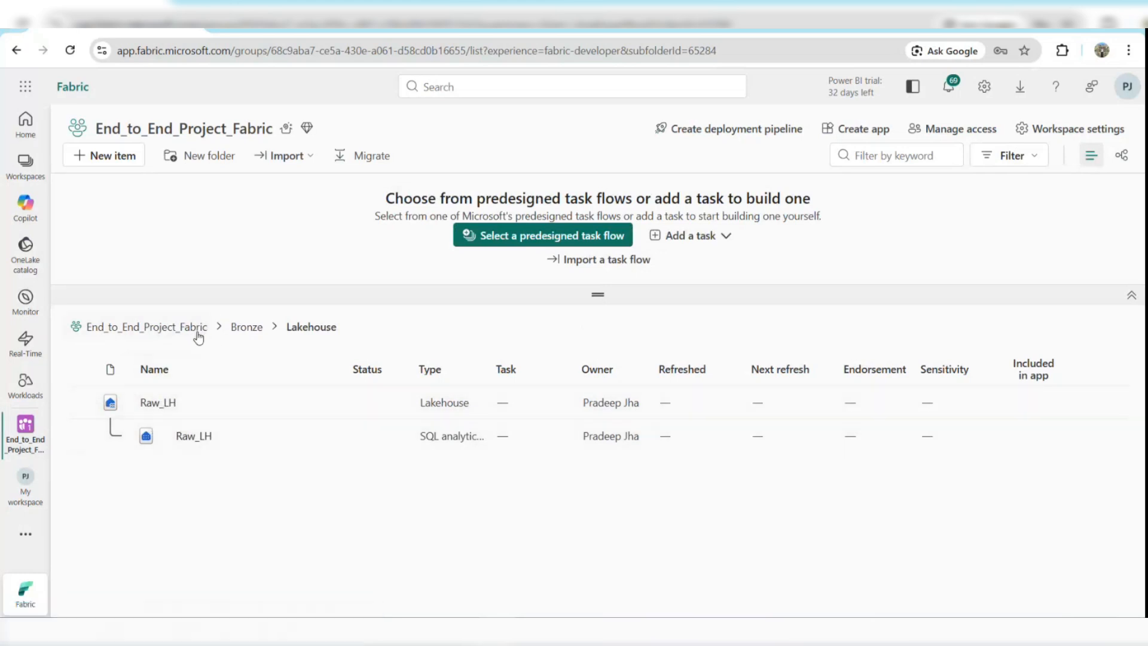
pyautogui.click(197, 334)
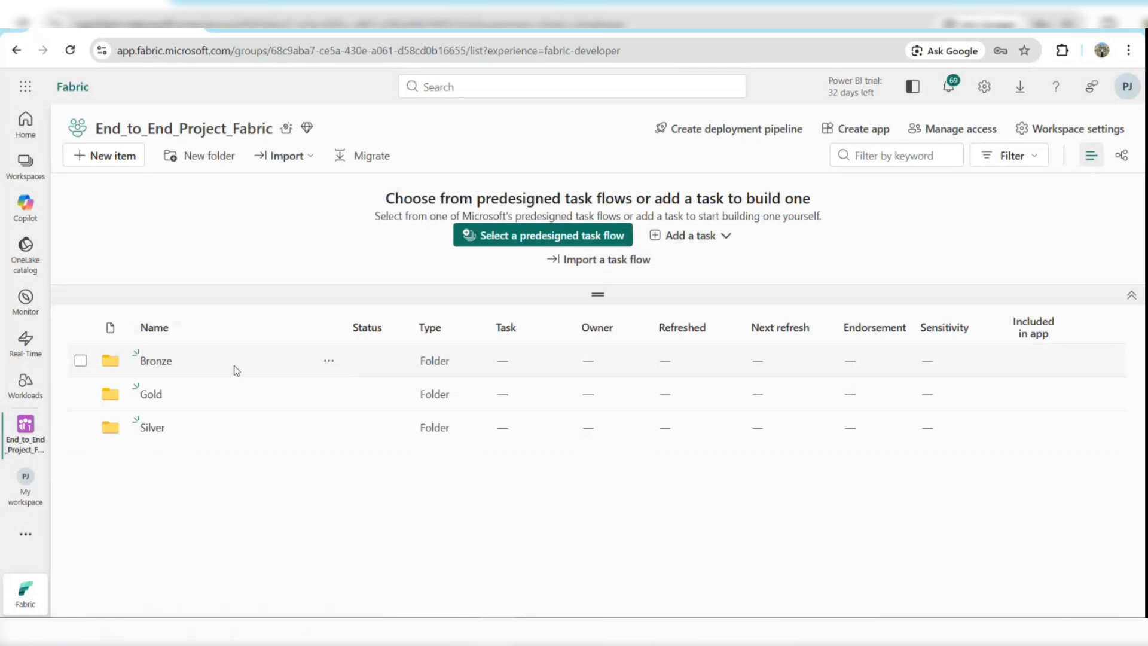
# In the Bronze > Raw_Pipelines folder, create a new pipeline named PL_Raw_to_LH.
pyautogui.click(168, 363)
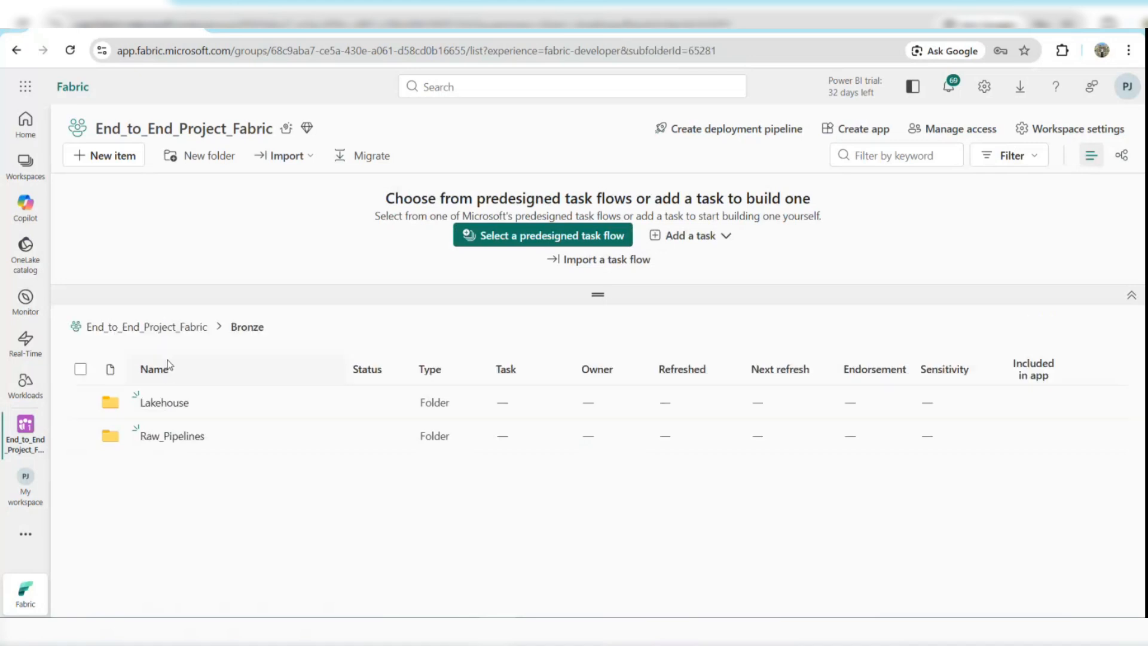
pyautogui.click(172, 437)
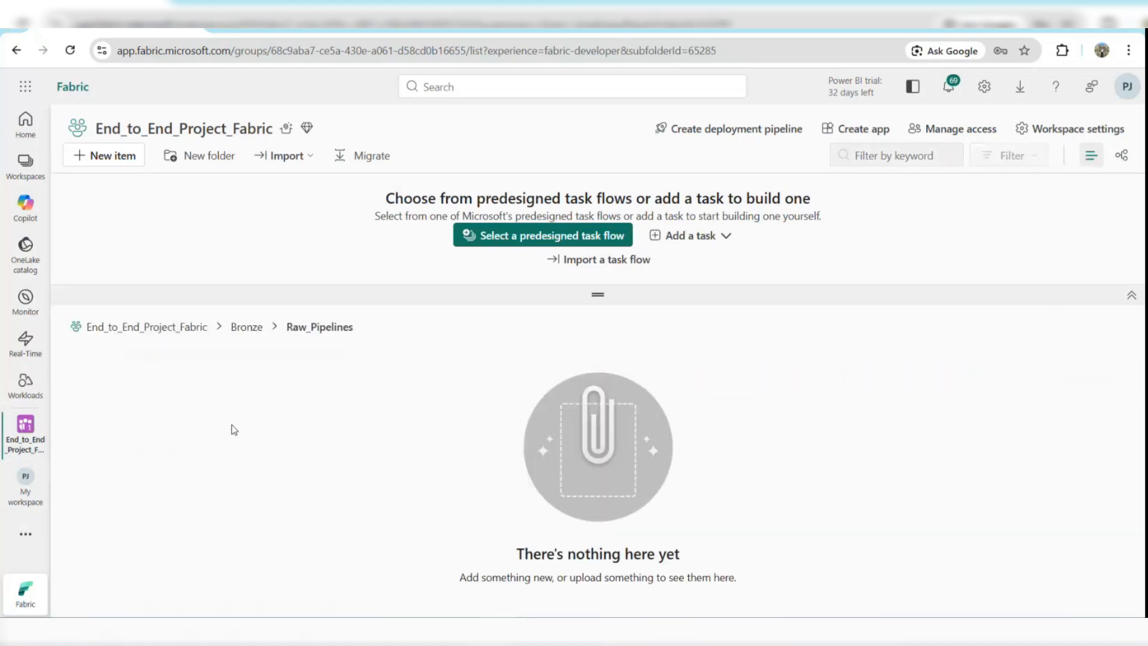
pyautogui.click(116, 157)
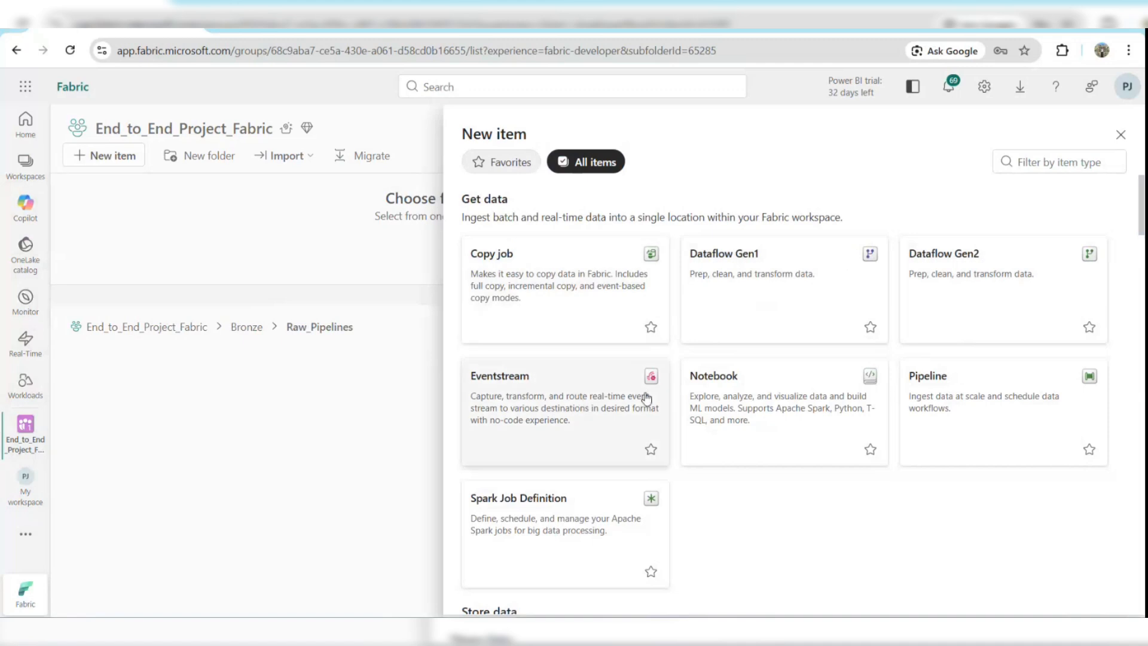
pyautogui.click(965, 439)
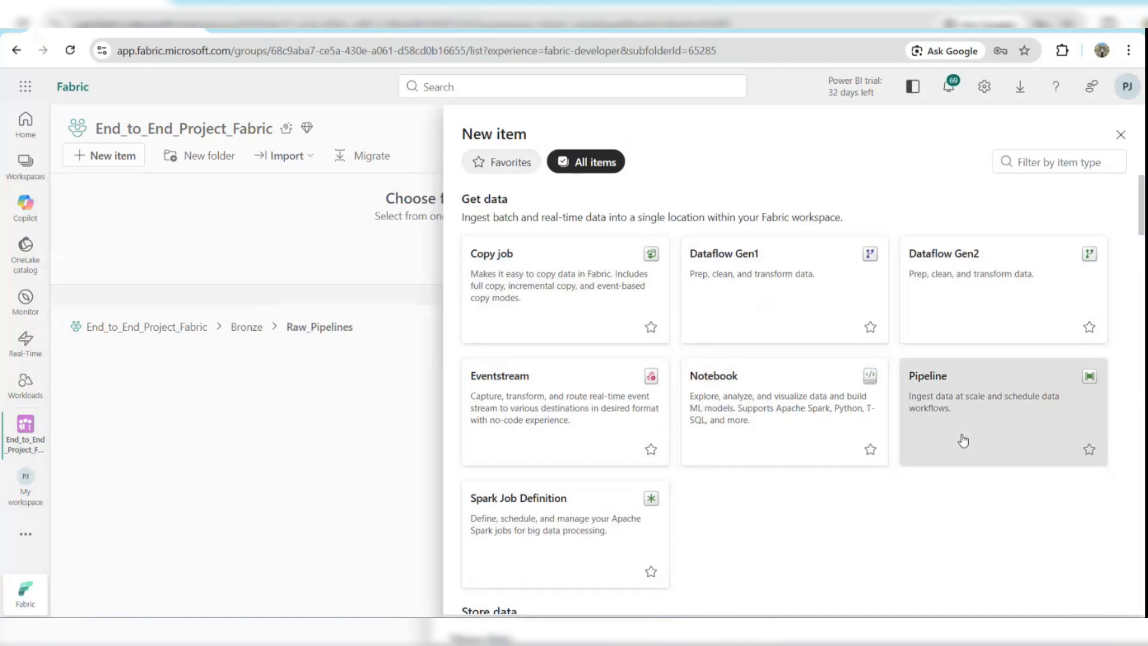
pyautogui.doubleClick(474, 324)
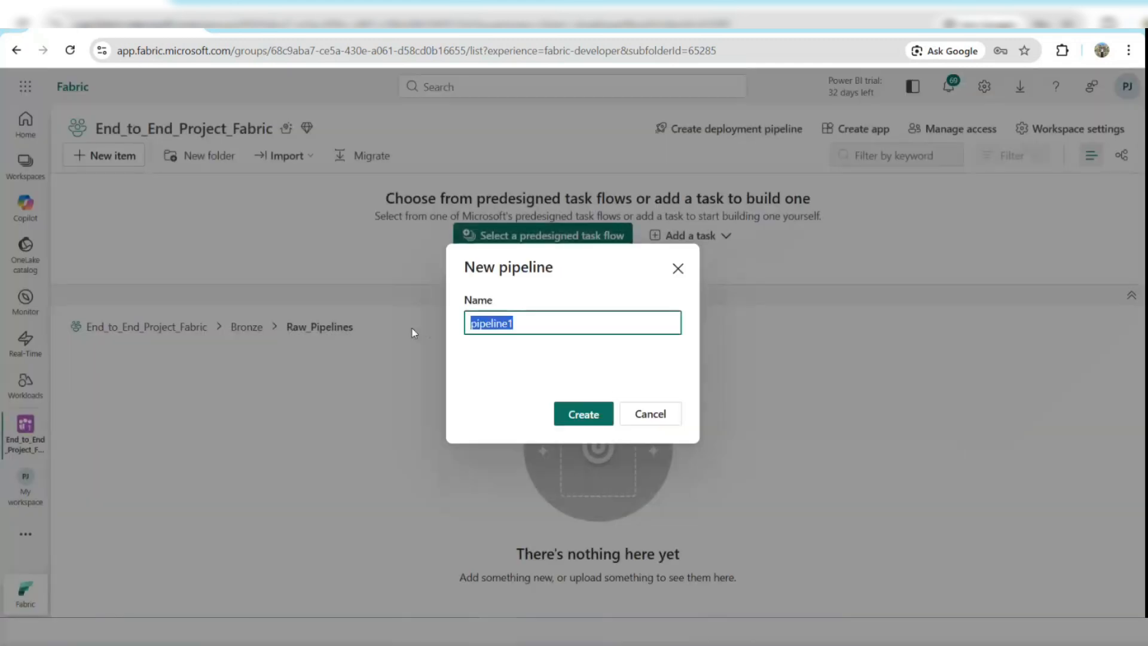
pyautogui.write('PL_')
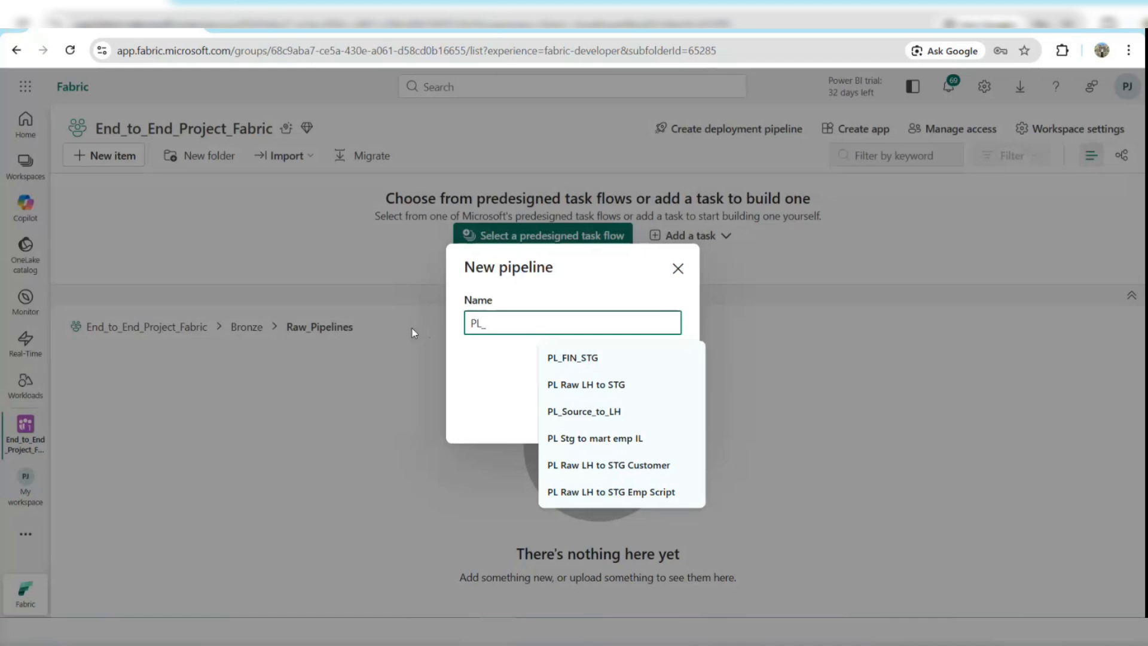
pyautogui.write('Raw')
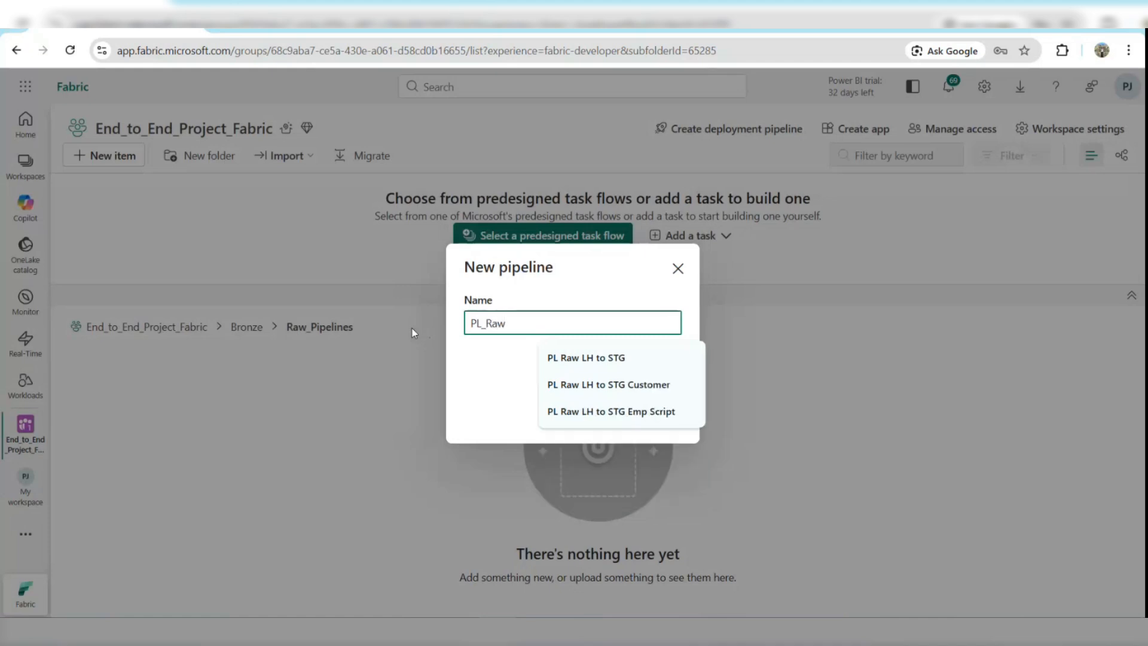
pyautogui.write('_to_')
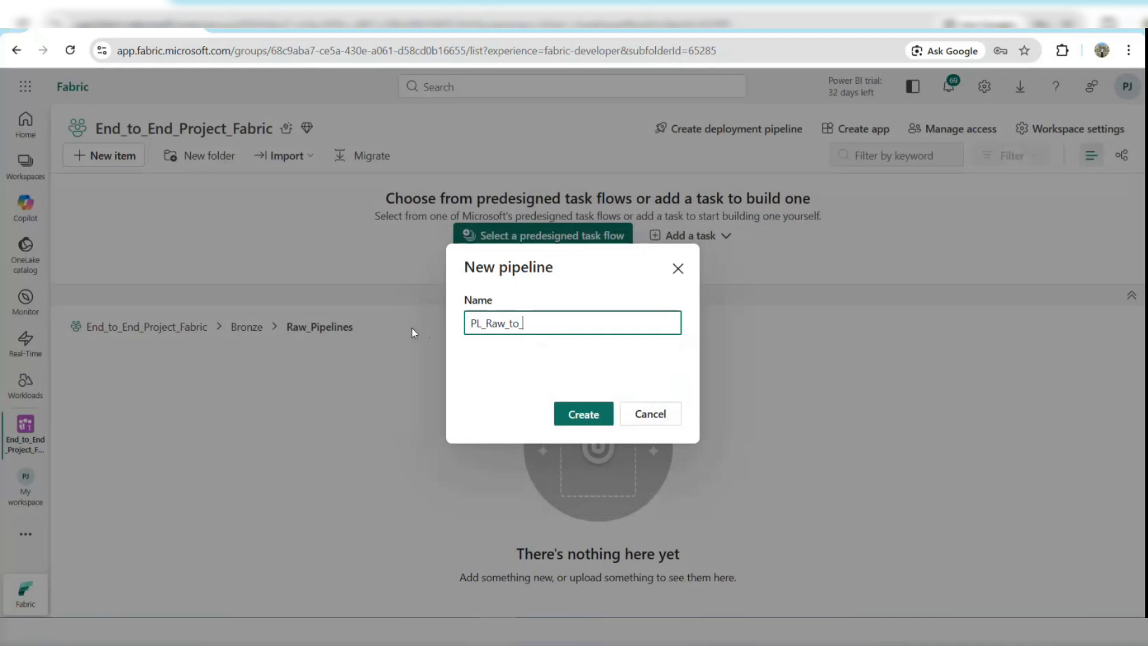
pyautogui.write('LH')
pyautogui.click(583, 420)
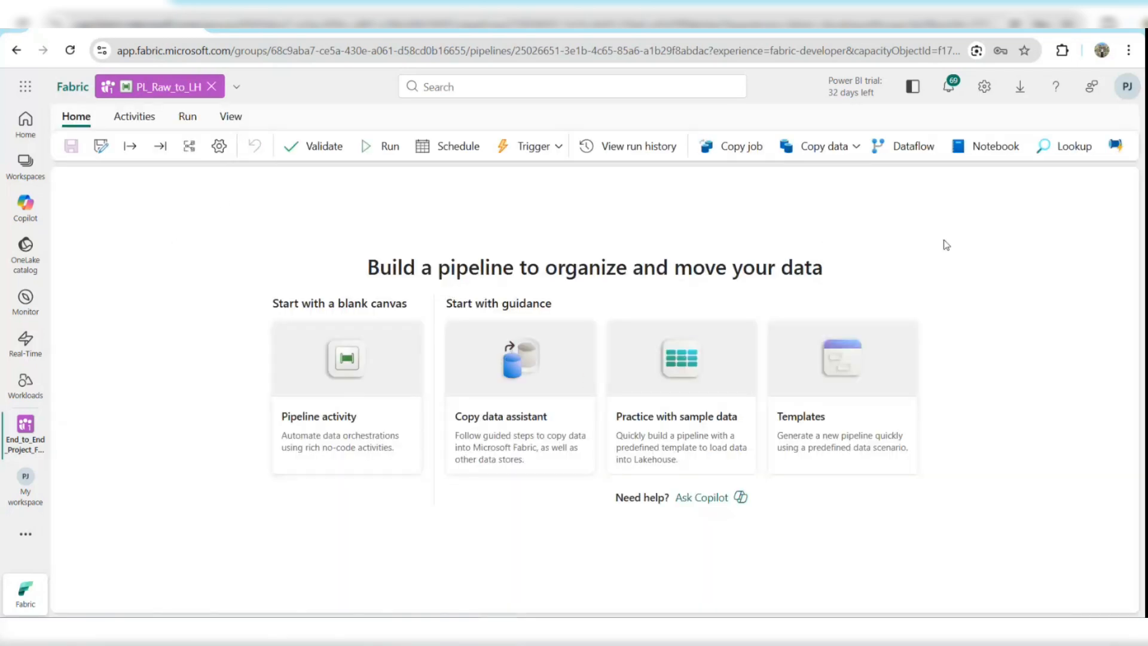
# Add a Copy data activity to the pipeline canvas and rename it From_SqlServer_to_LH.
pyautogui.click(754, 155)
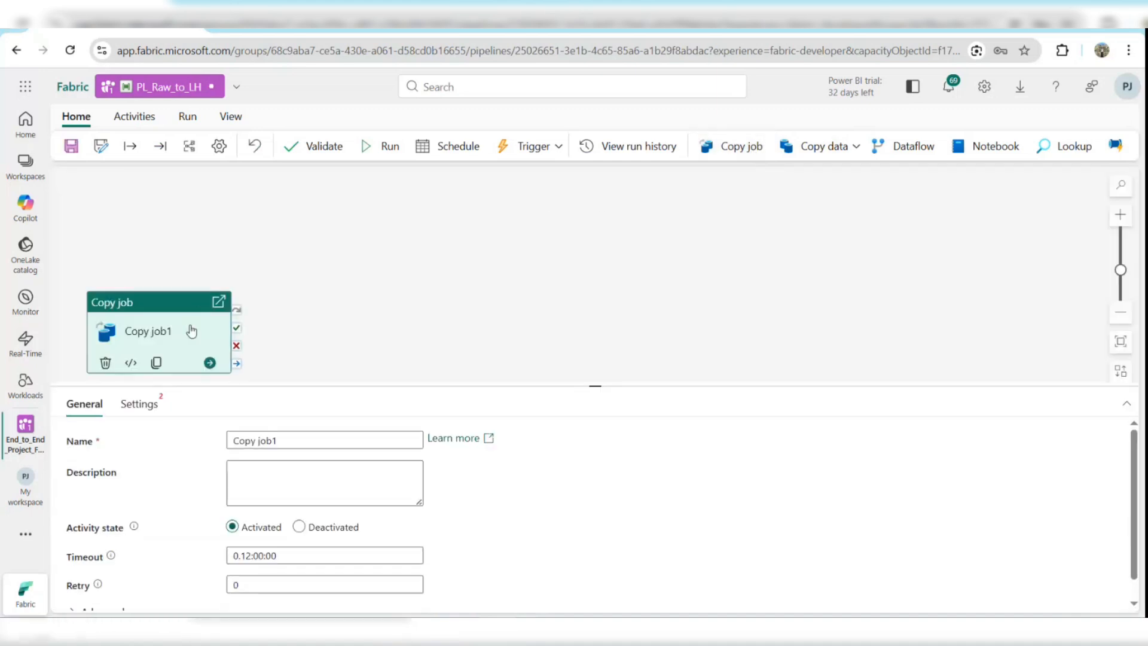
pyautogui.click(105, 363)
pyautogui.click(806, 139)
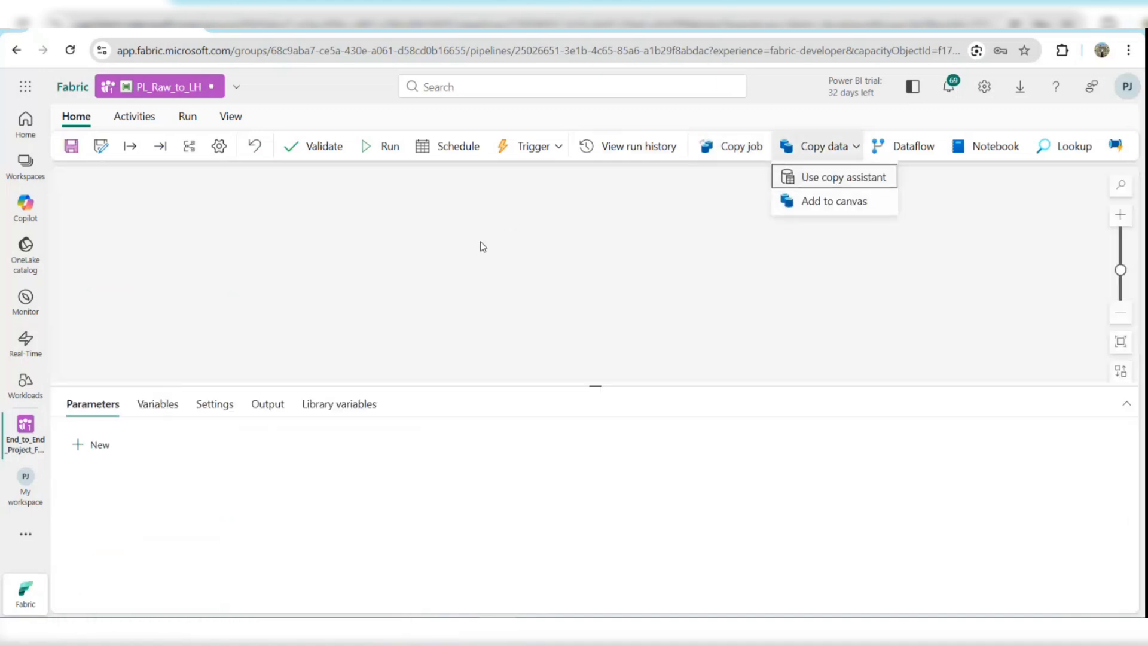
pyautogui.click(807, 203)
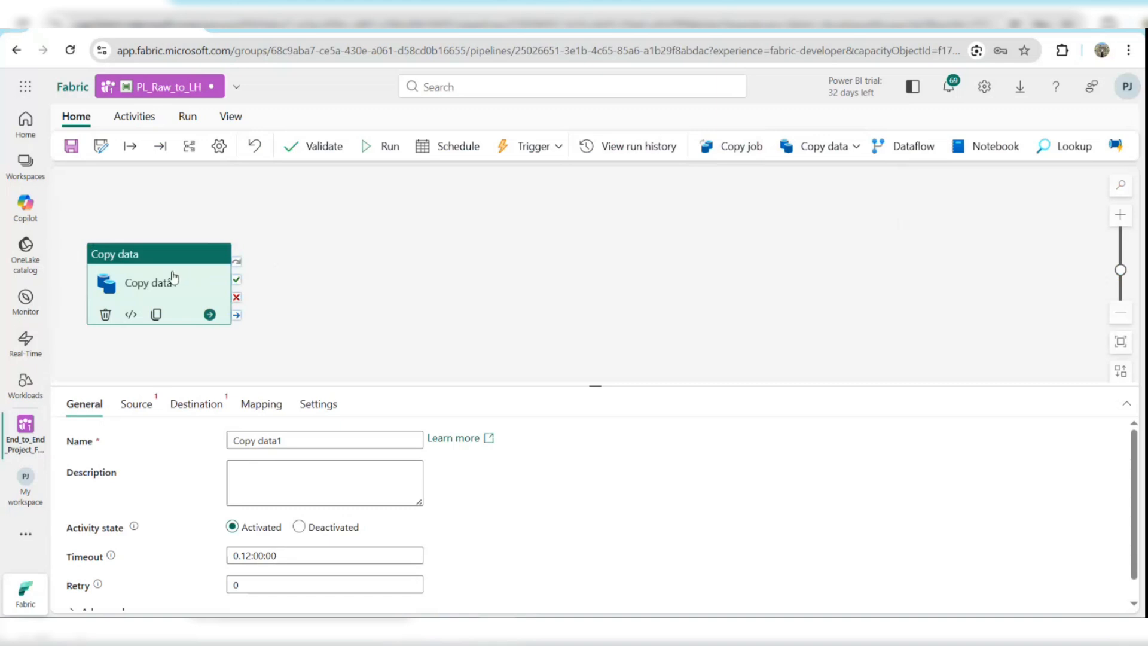
pyautogui.moveTo(174, 279); pyautogui.dragTo(441, 275)
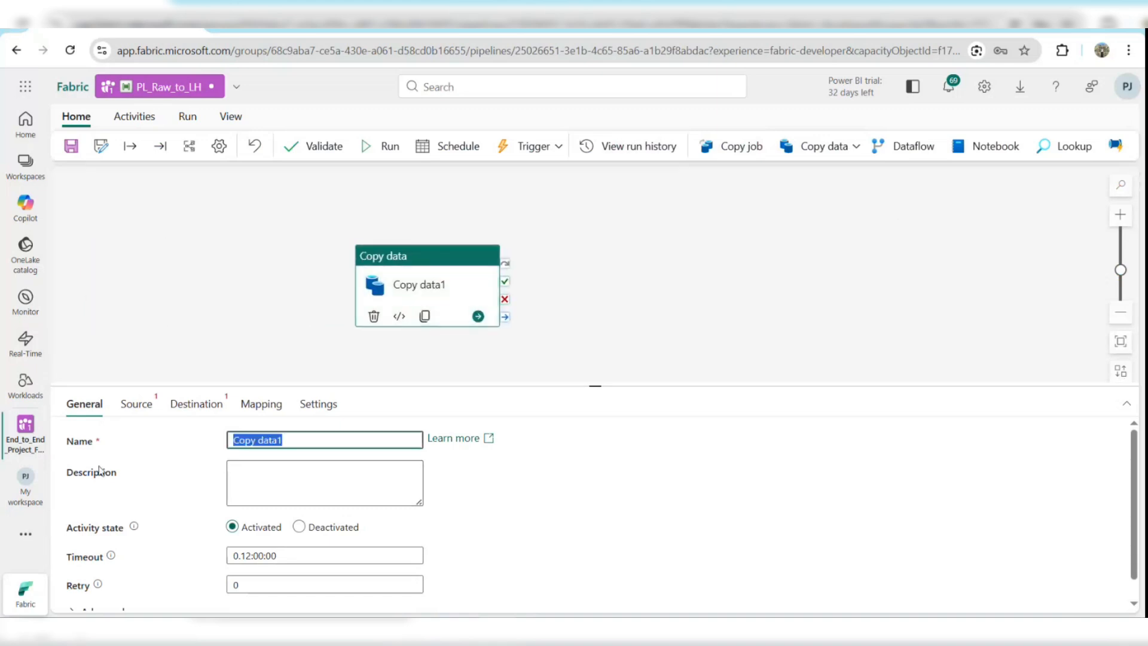
pyautogui.write('From_Sql')
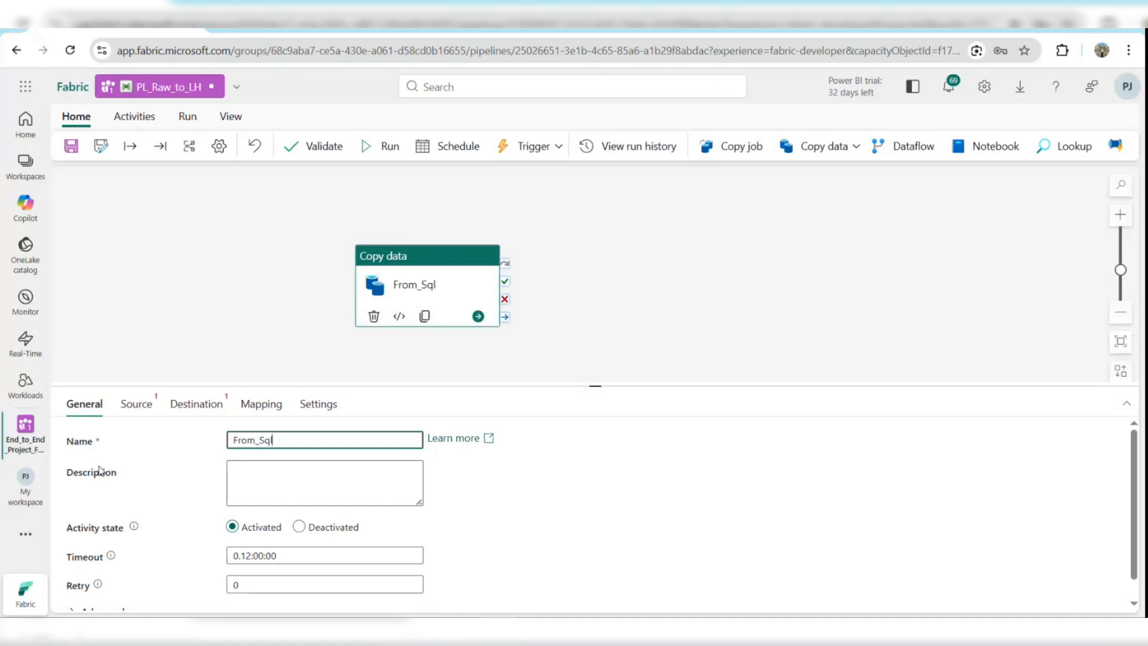
pyautogui.write('Server_to_LH')
# For the activity's source connection, browse all connection types and choose SQL Server database.
pyautogui.click(136, 404)
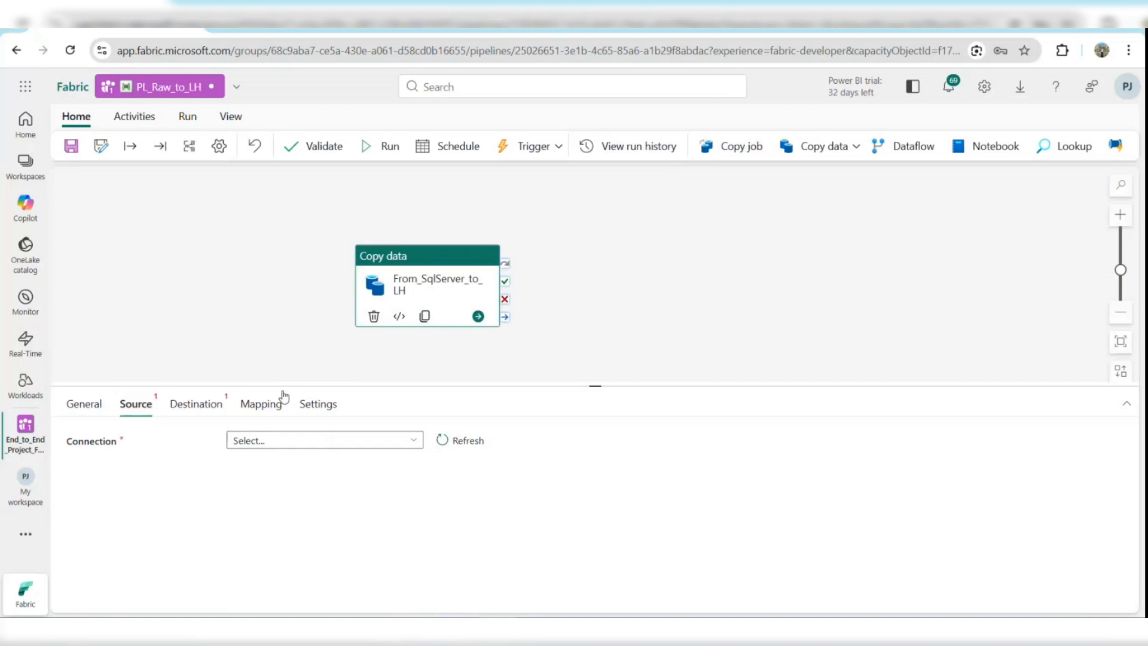
pyautogui.click(305, 440)
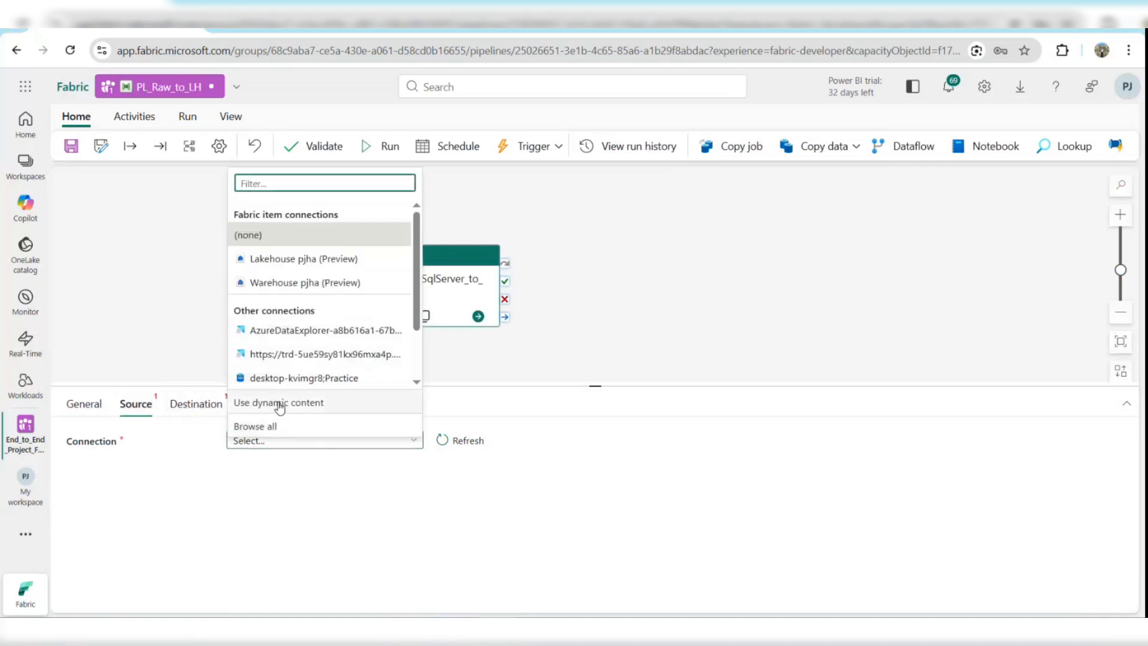
pyautogui.click(275, 425)
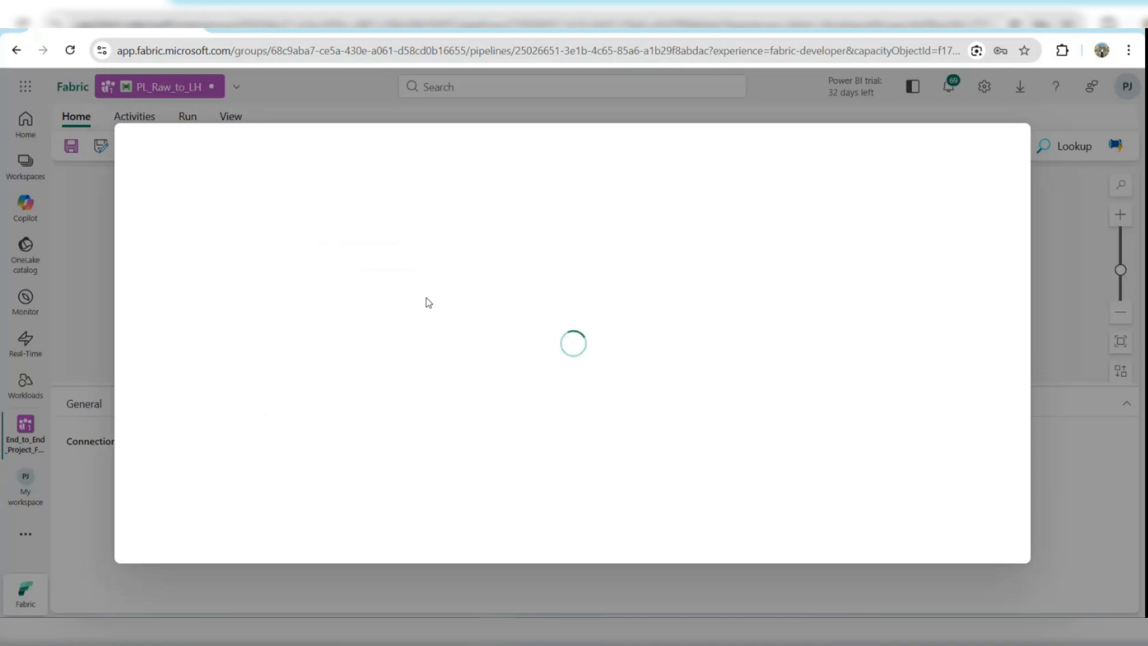
pyautogui.click(339, 286)
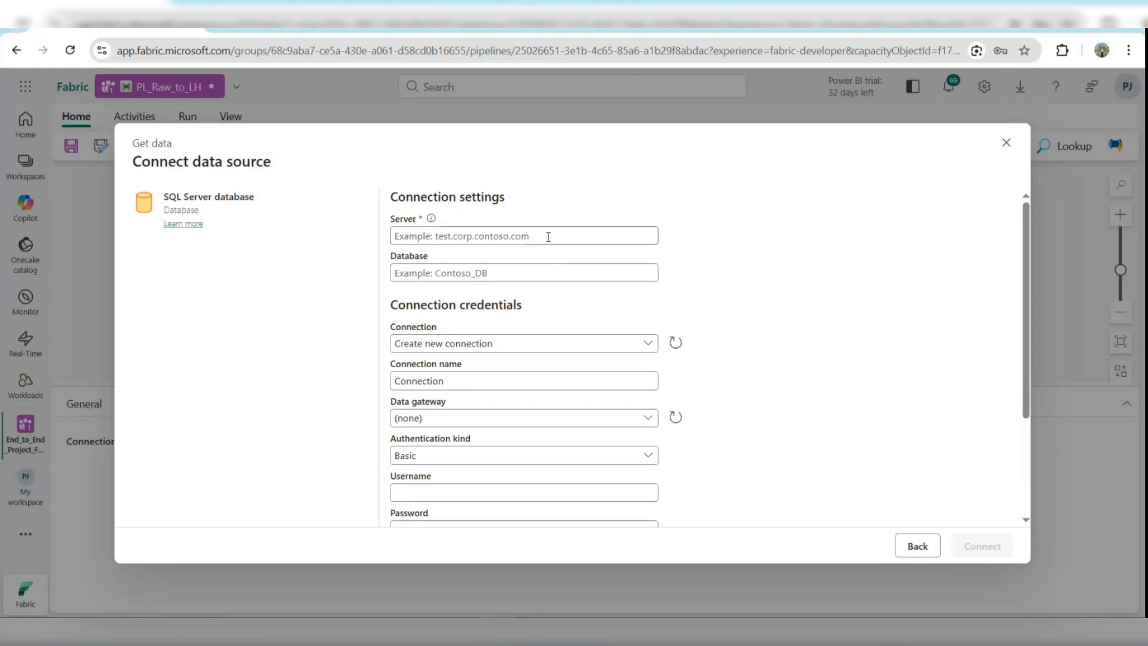
# Copy the server name from SQL Server Management Studio's connect dialog and paste it as the Server, DESKTOP-KVIMGR8.
pyautogui.click(582, 350)
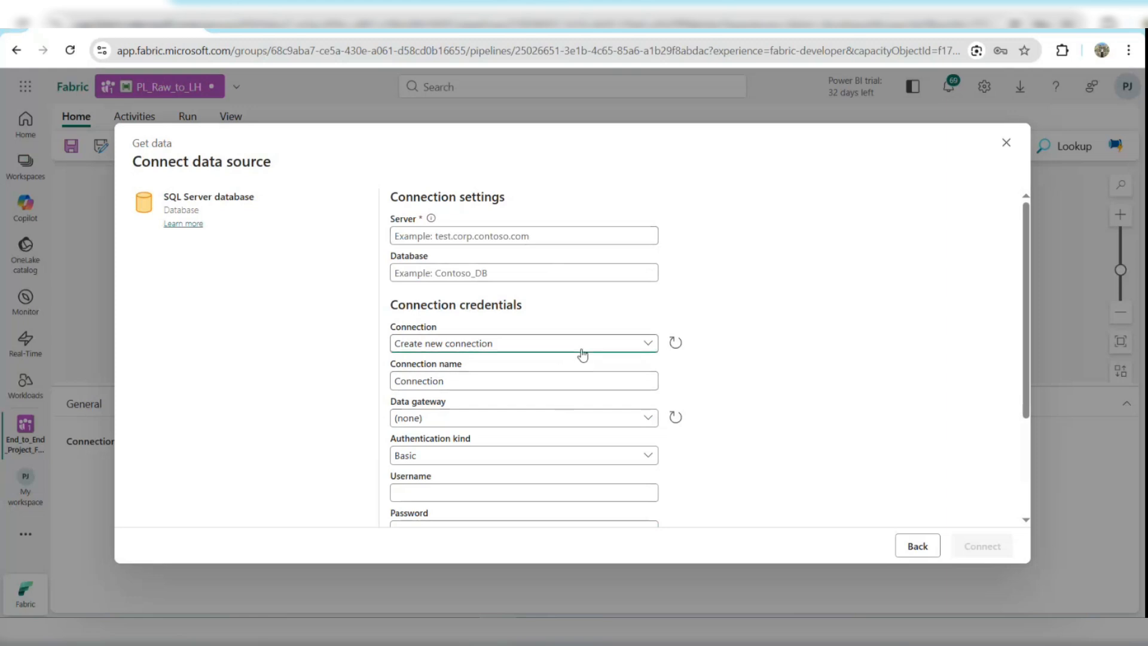
pyautogui.click(523, 232)
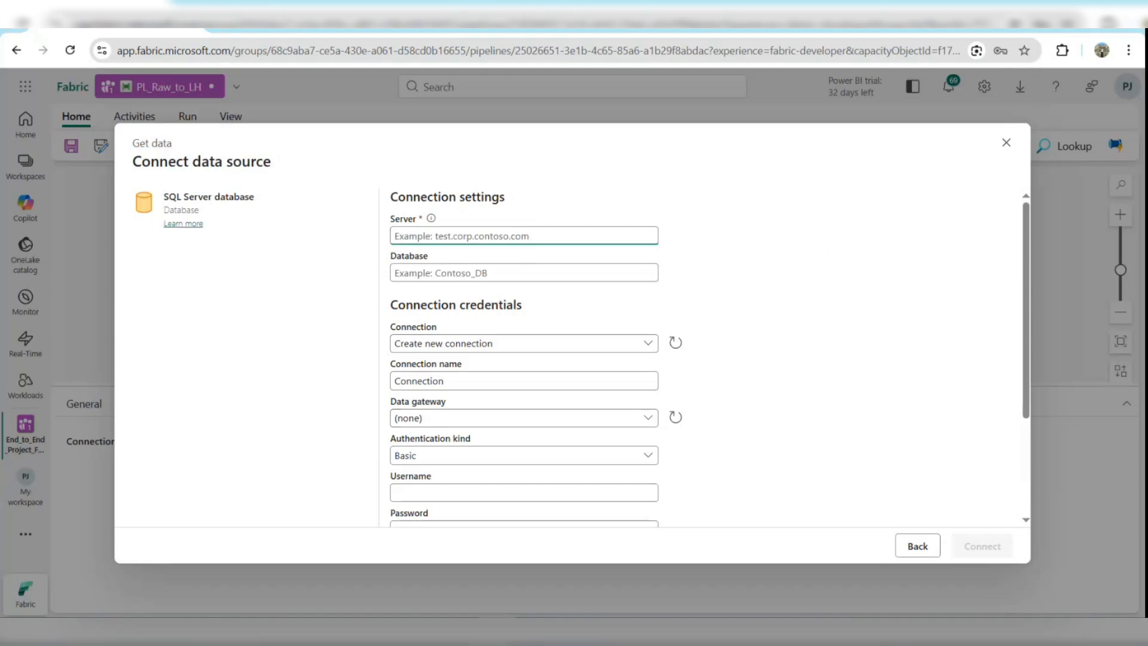
pyautogui.hotkey('alt', 'Tab')
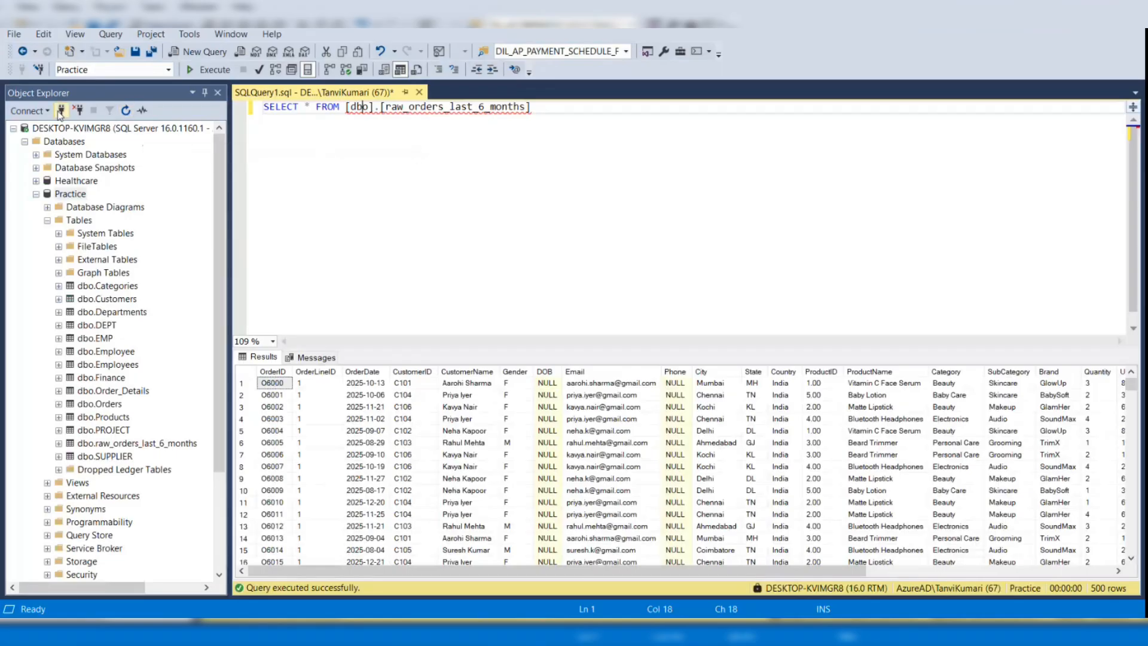
pyautogui.click(61, 111)
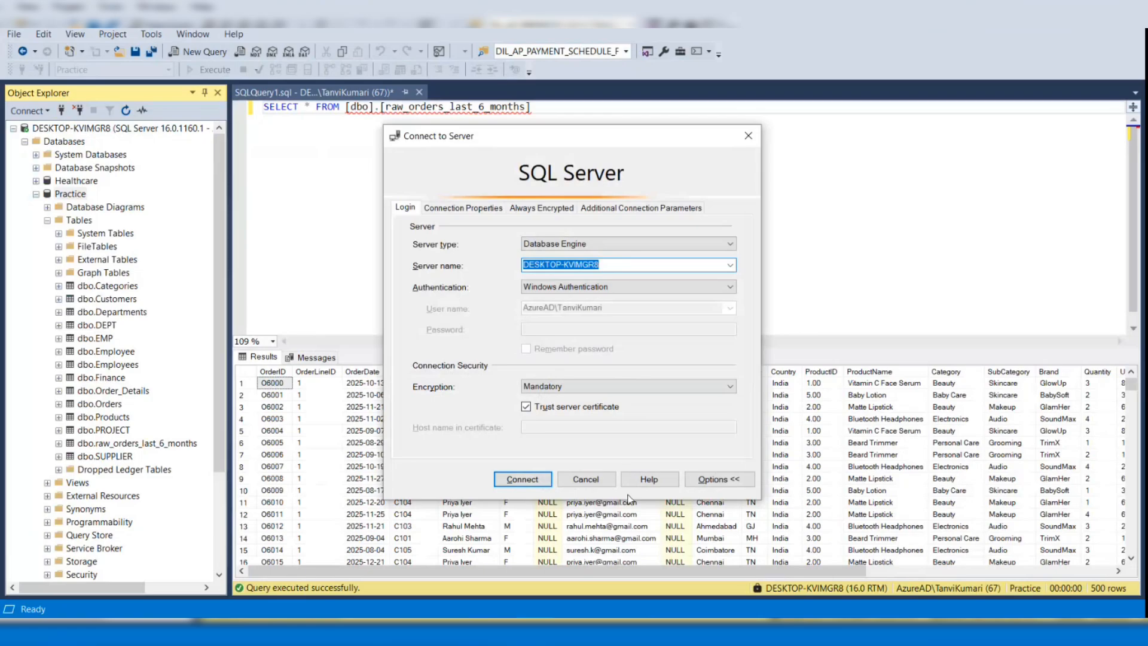
pyautogui.hotkey('alt', 'Tab')
pyautogui.hotkey('ctrl', 'v')
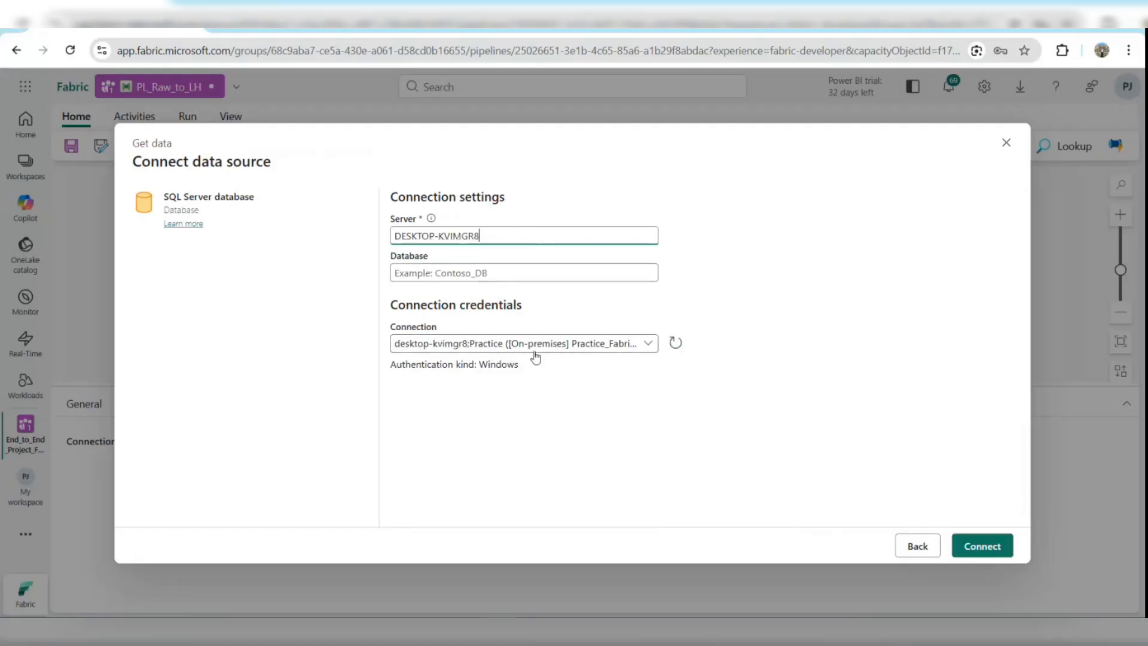
# Set the database to Practice, pick the New_Fabric_SQL_Server connection, and connect.
pyautogui.click(506, 275)
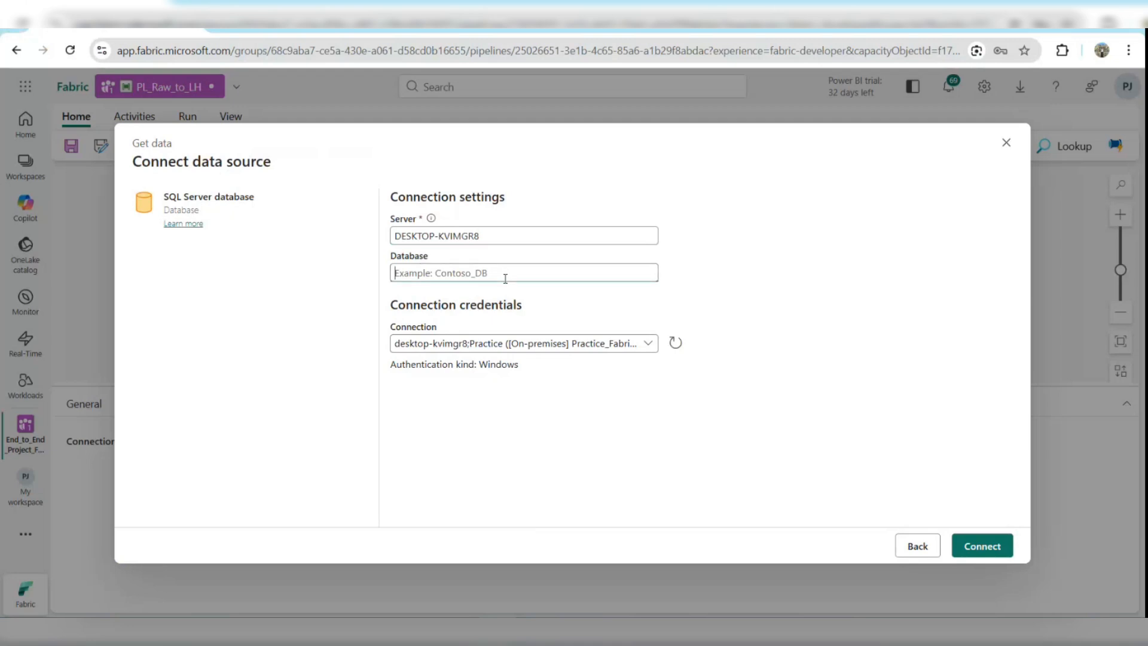
pyautogui.write('Practice')
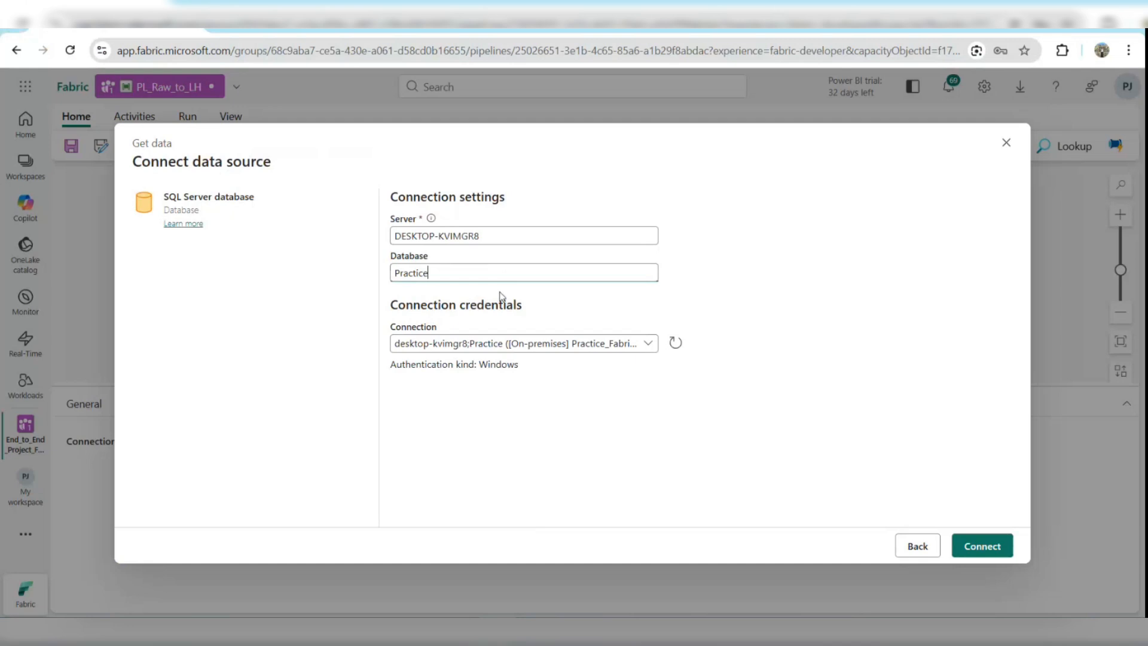
pyautogui.click(644, 342)
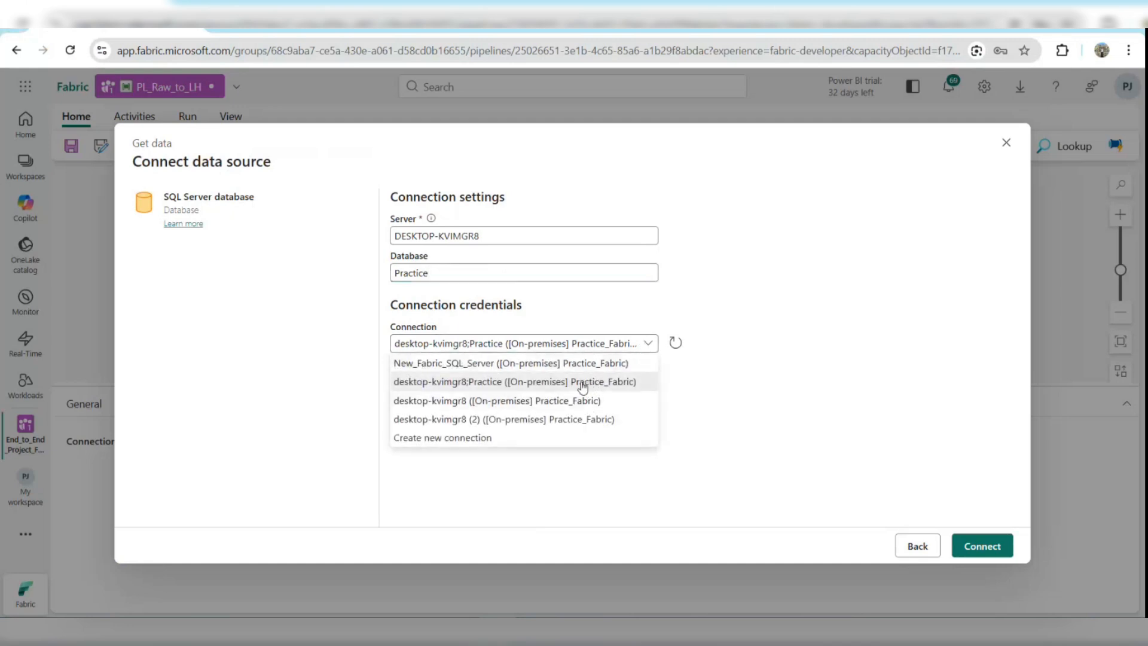
pyautogui.click(545, 366)
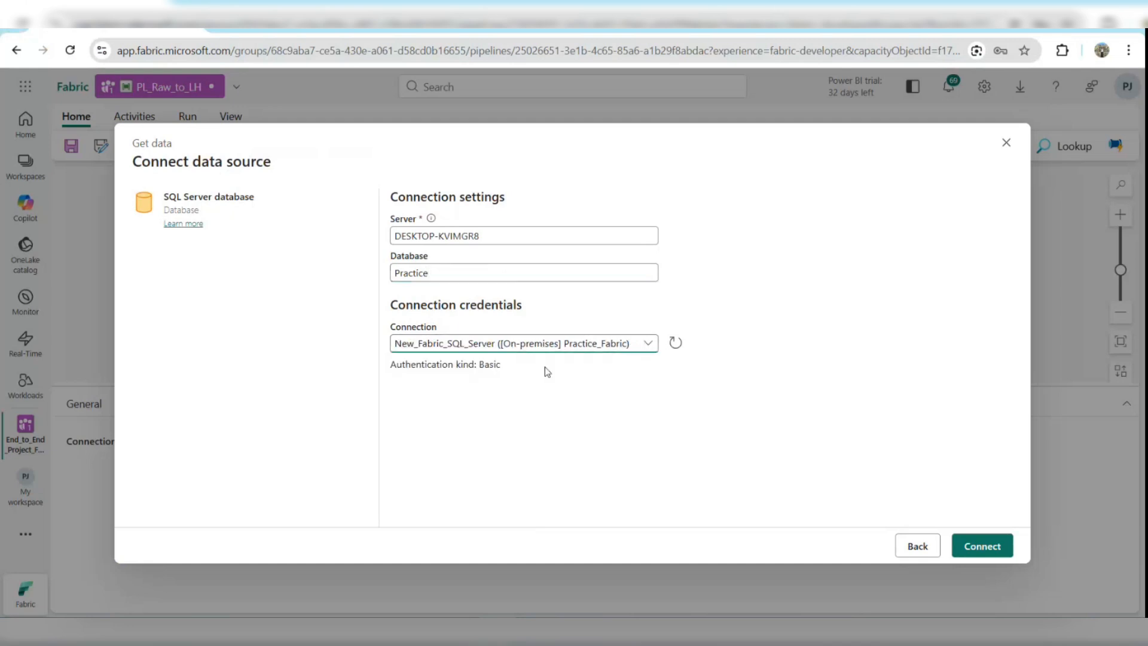
pyautogui.click(985, 548)
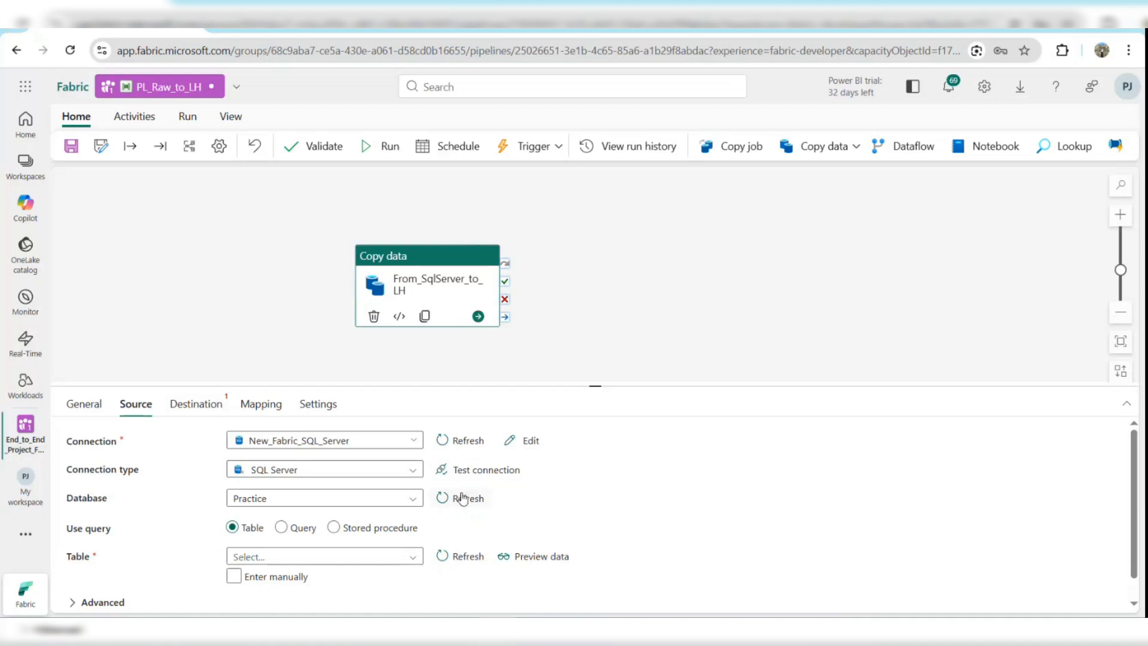
# Test the source connection and open the failure details.
pyautogui.click(479, 479)
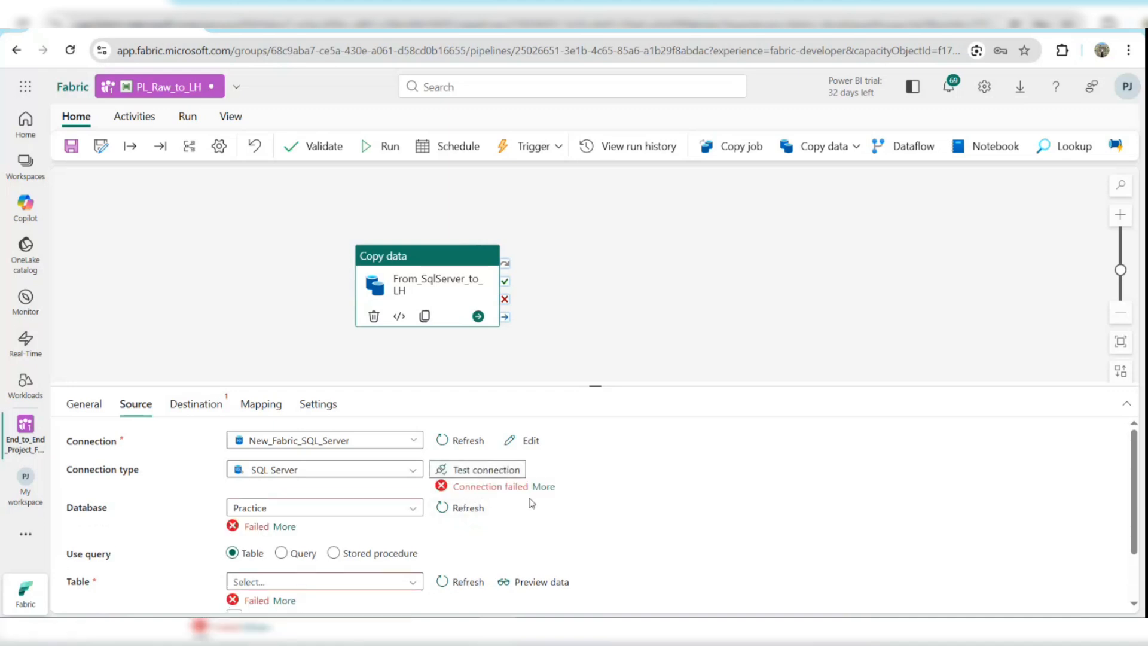
pyautogui.click(544, 487)
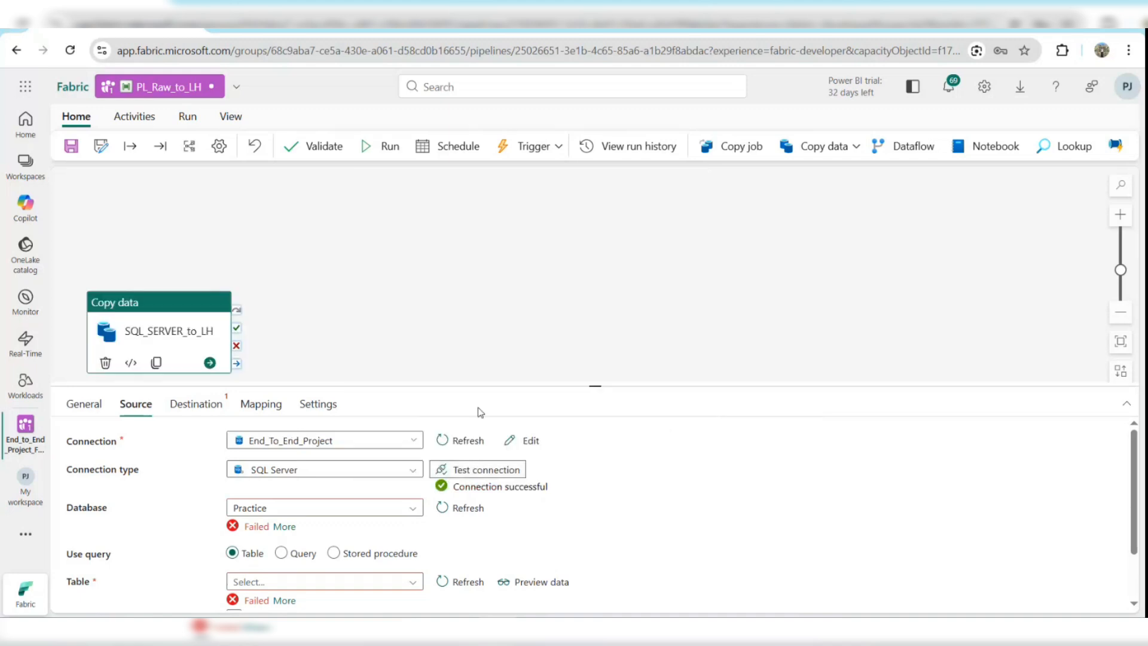
# Open the source database list and refresh the Practice database.
pyautogui.click(405, 506)
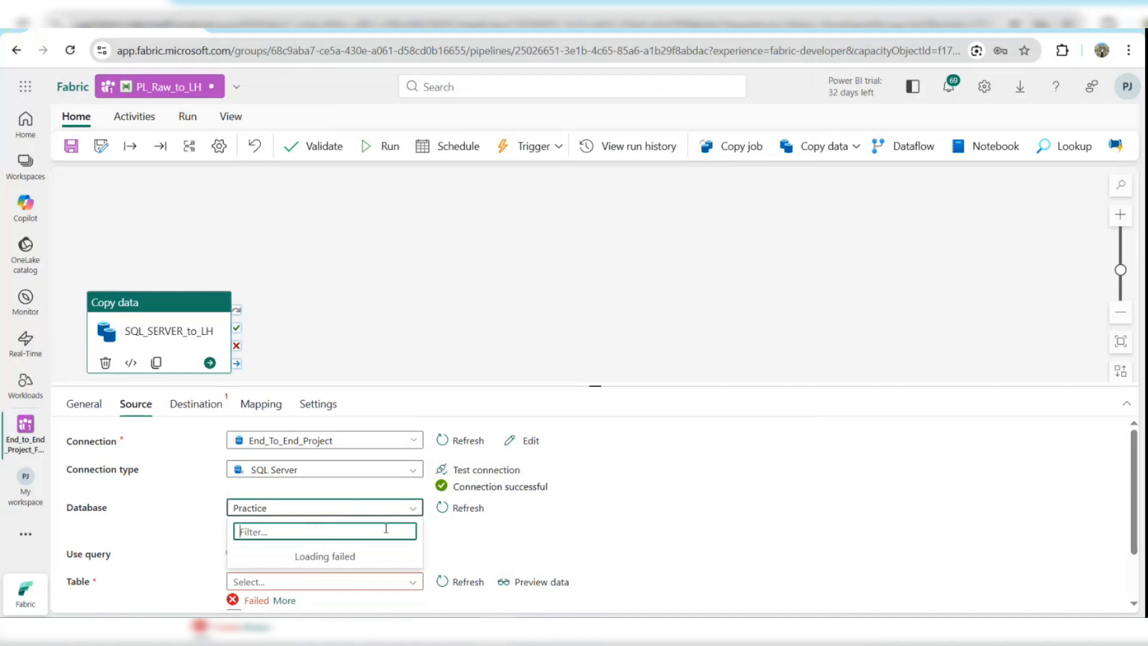
pyautogui.click(321, 494)
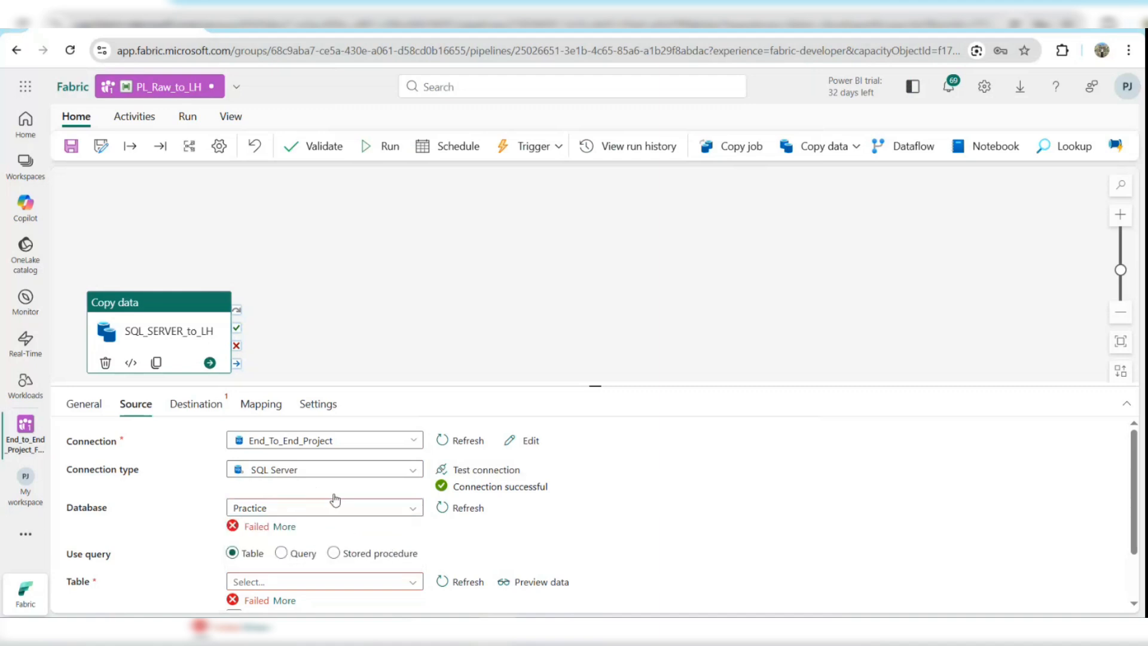
pyautogui.scroll(-1, 330, 500)
pyautogui.tripleClick(446, 442)
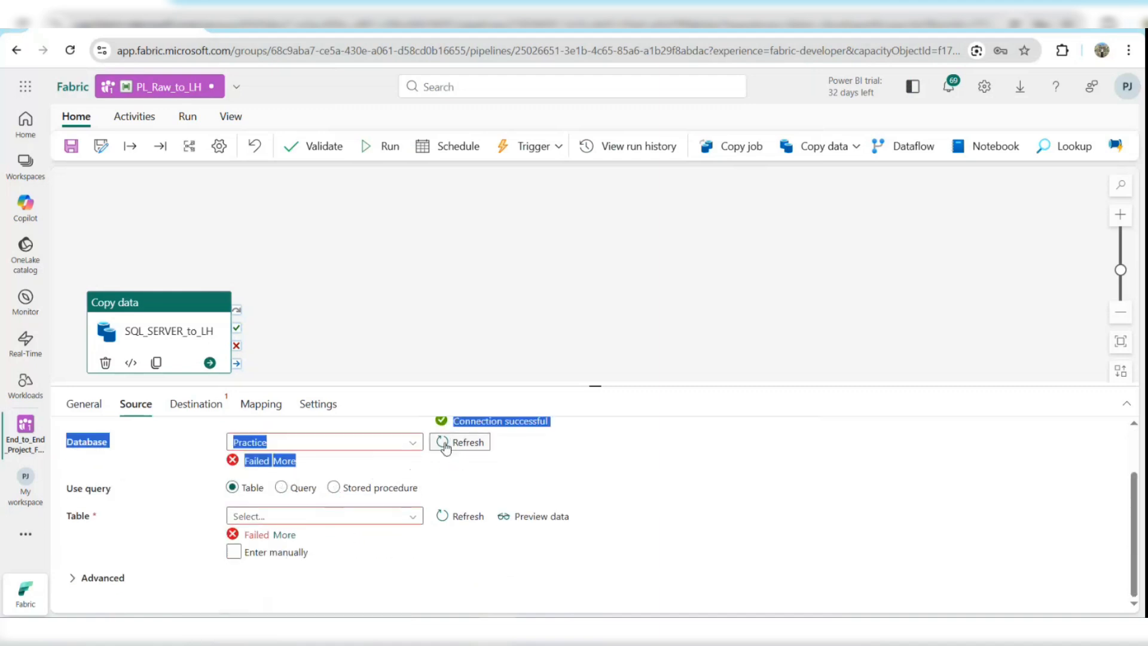
pyautogui.click(525, 467)
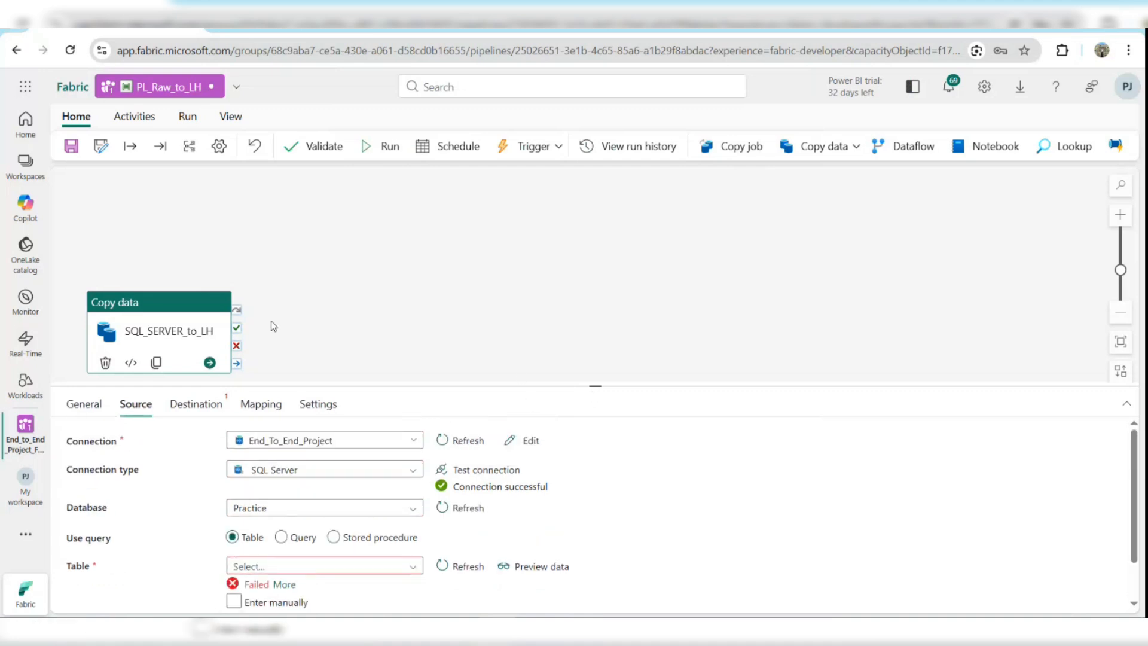
# Refresh the source table list and select dbo.raw_orders_last_6_months as the source table.
pyautogui.moveTo(192, 321); pyautogui.dragTo(292, 278)
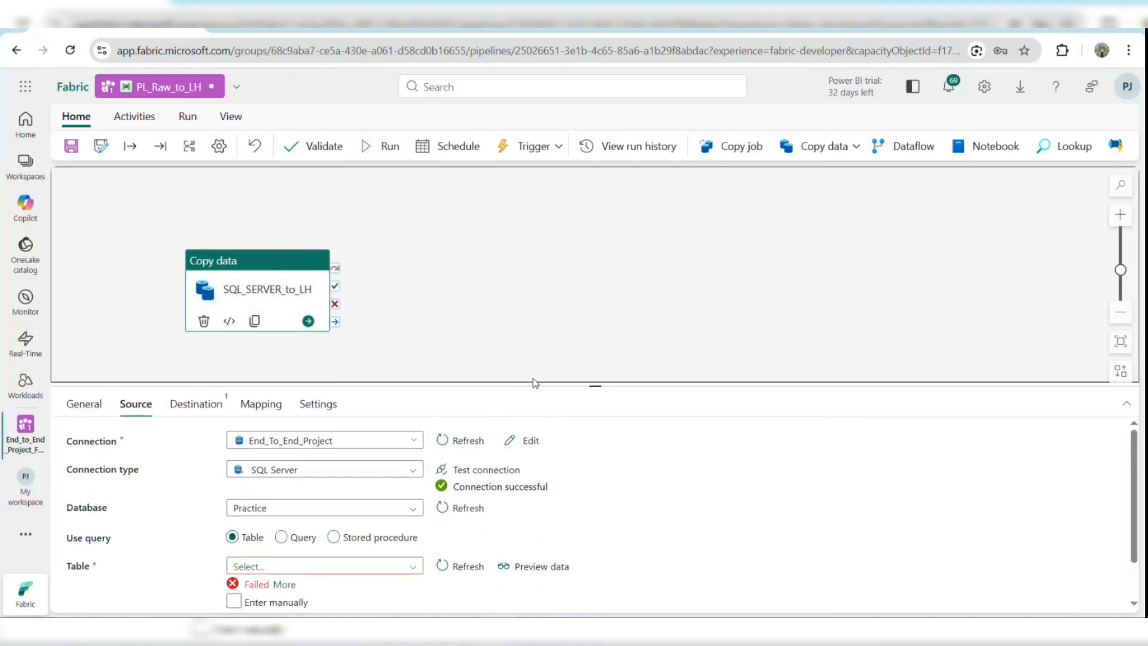
pyautogui.moveTo(531, 384); pyautogui.dragTo(529, 361)
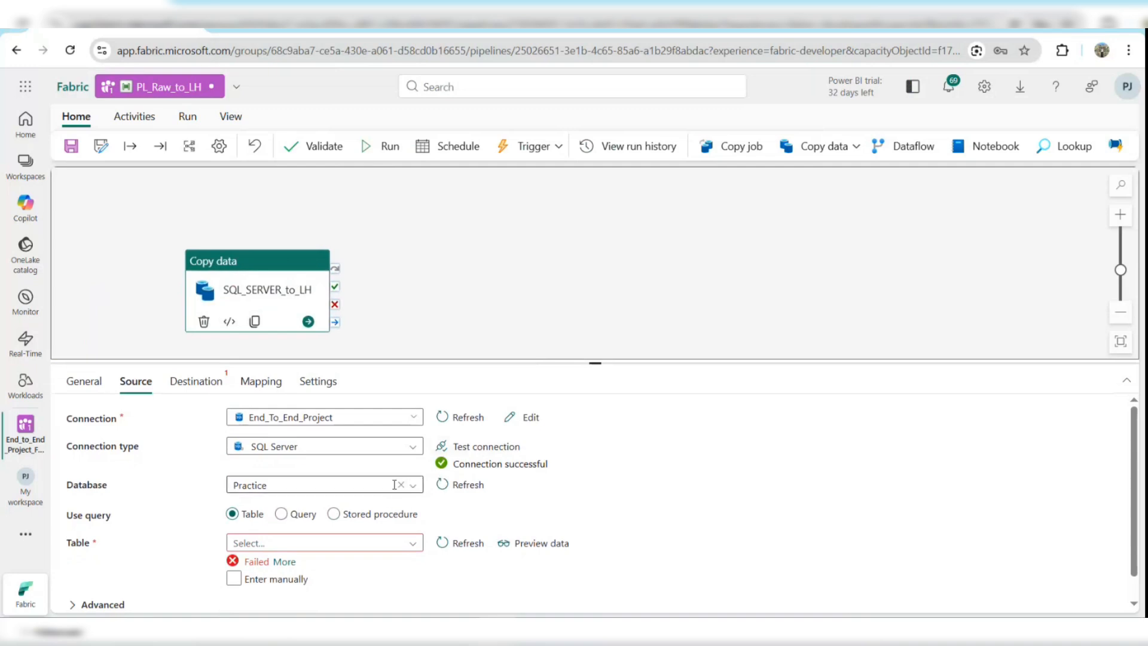
pyautogui.click(412, 546)
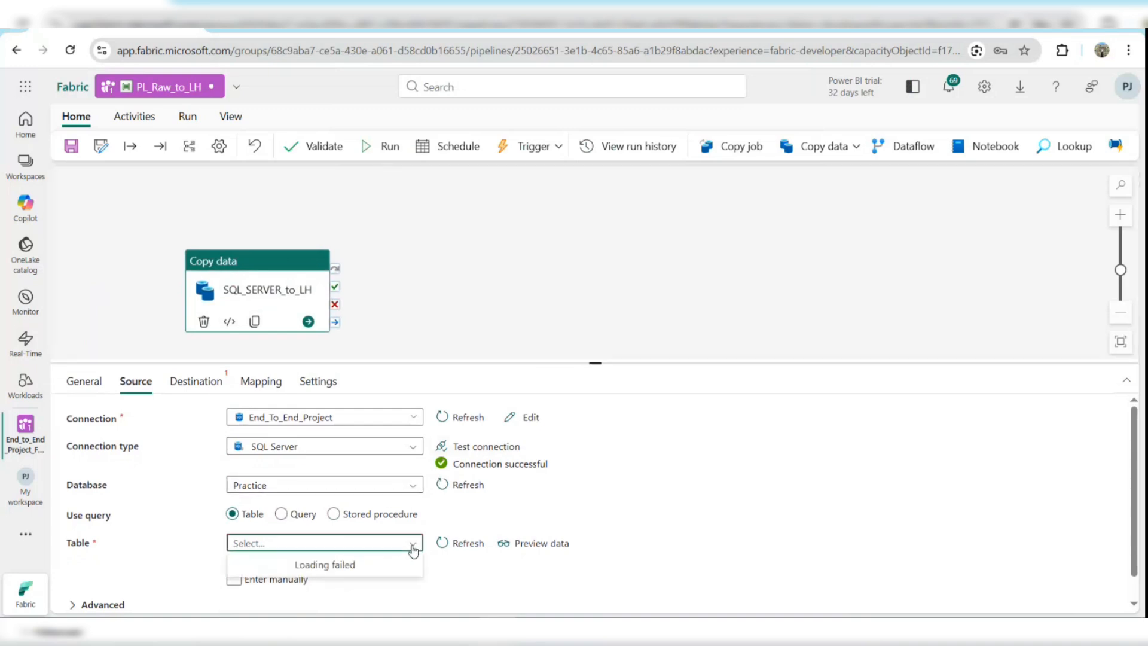
pyautogui.click(470, 543)
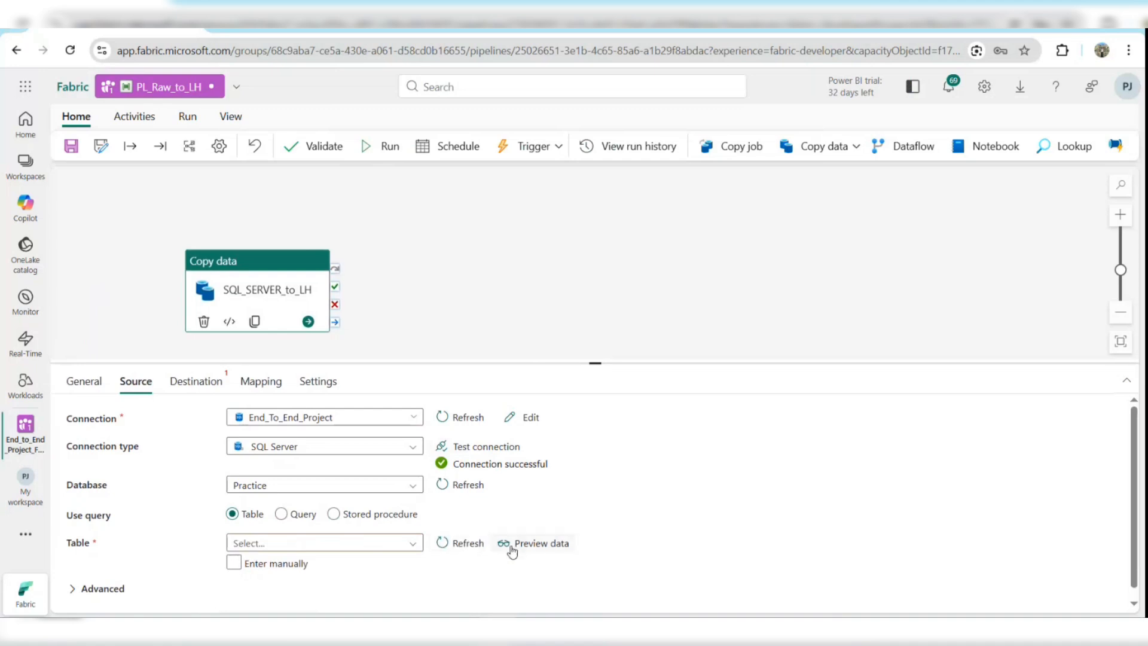
pyautogui.click(416, 544)
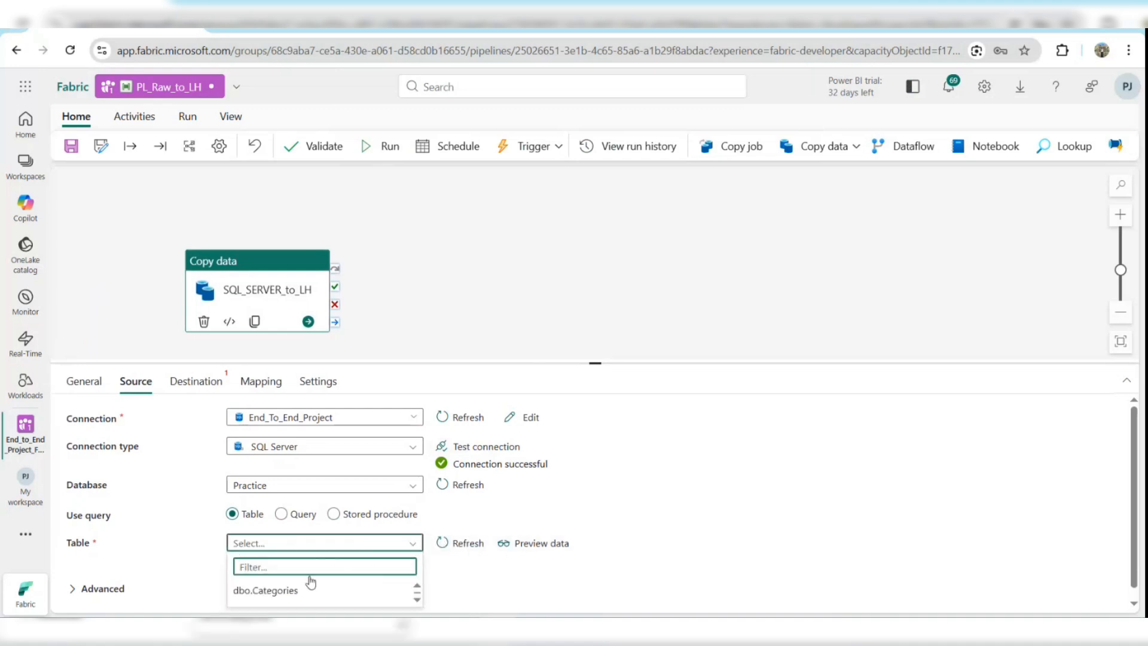
pyautogui.scroll(-4, 305, 589)
pyautogui.scroll(-3, 302, 591)
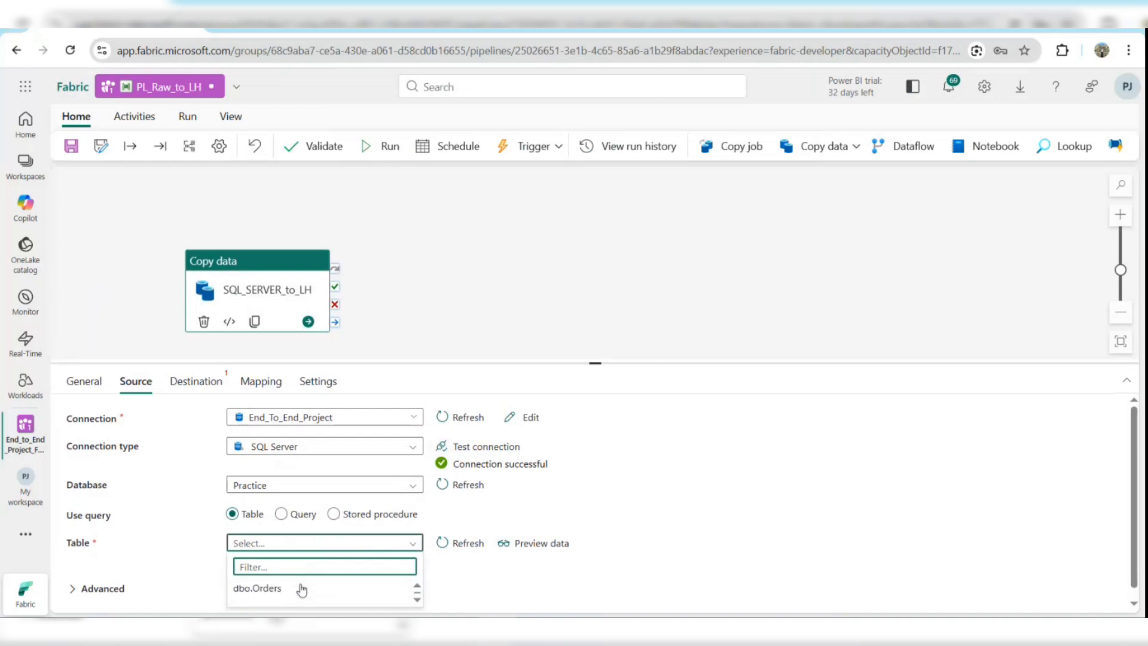
pyautogui.click(291, 595)
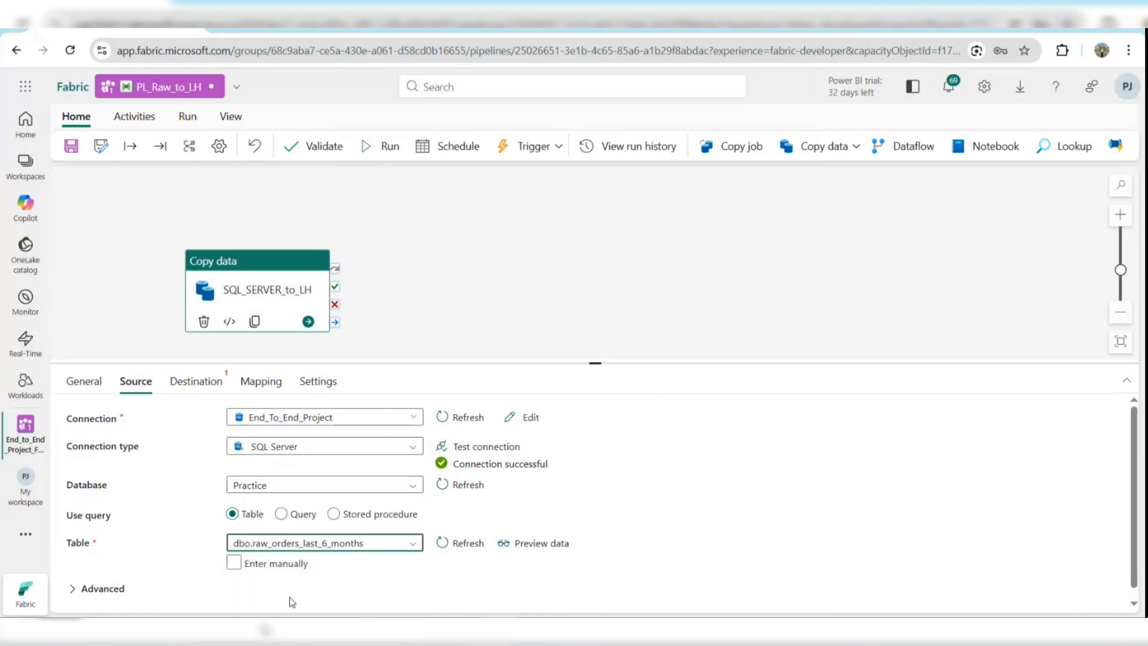
# Expand the source's Advanced settings and review them.
pyautogui.click(118, 588)
pyautogui.scroll(-1, 635, 498)
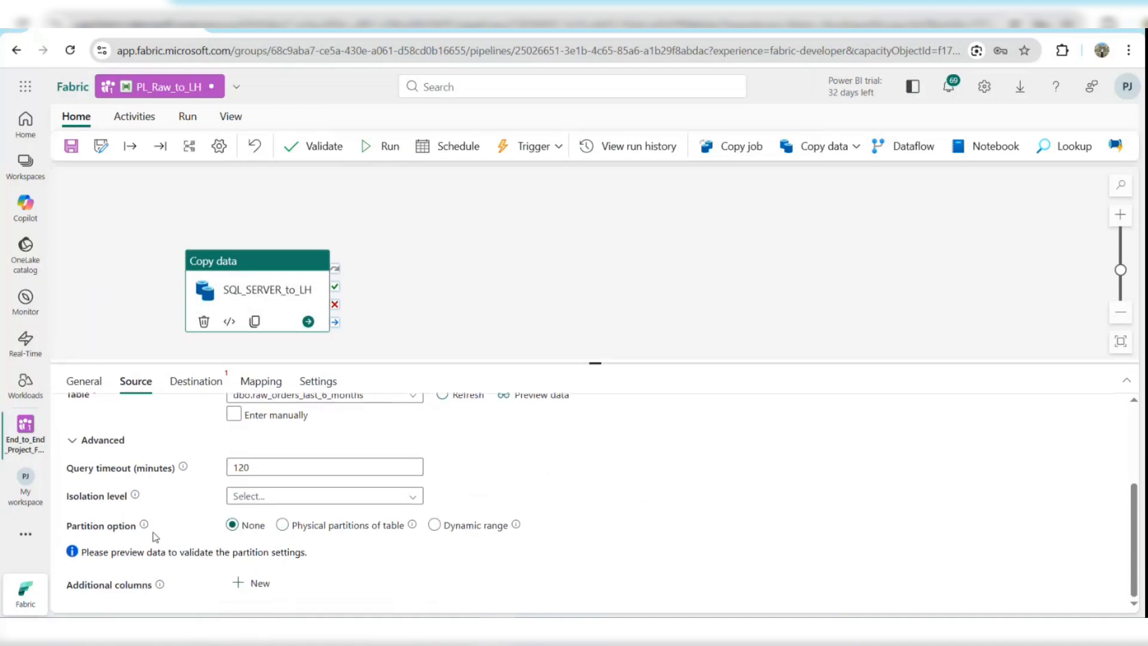
pyautogui.scroll(5, 422, 481)
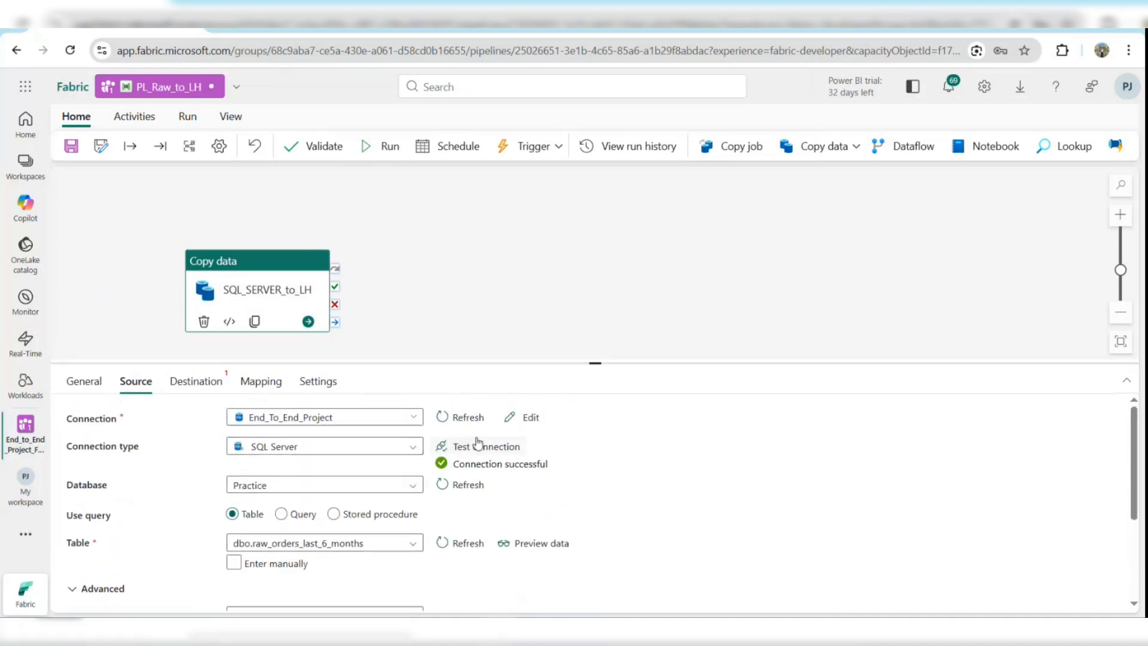
# For the destination connection, browse all connections and choose the existing Raw_LH lakehouse.
pyautogui.click(196, 381)
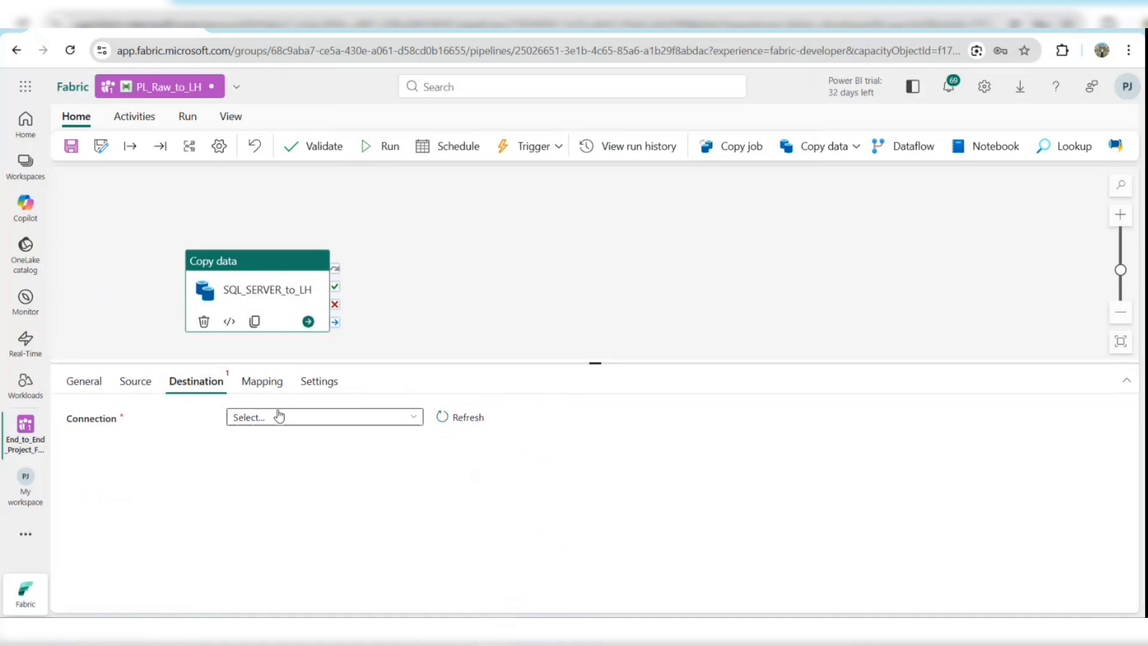
pyautogui.click(318, 417)
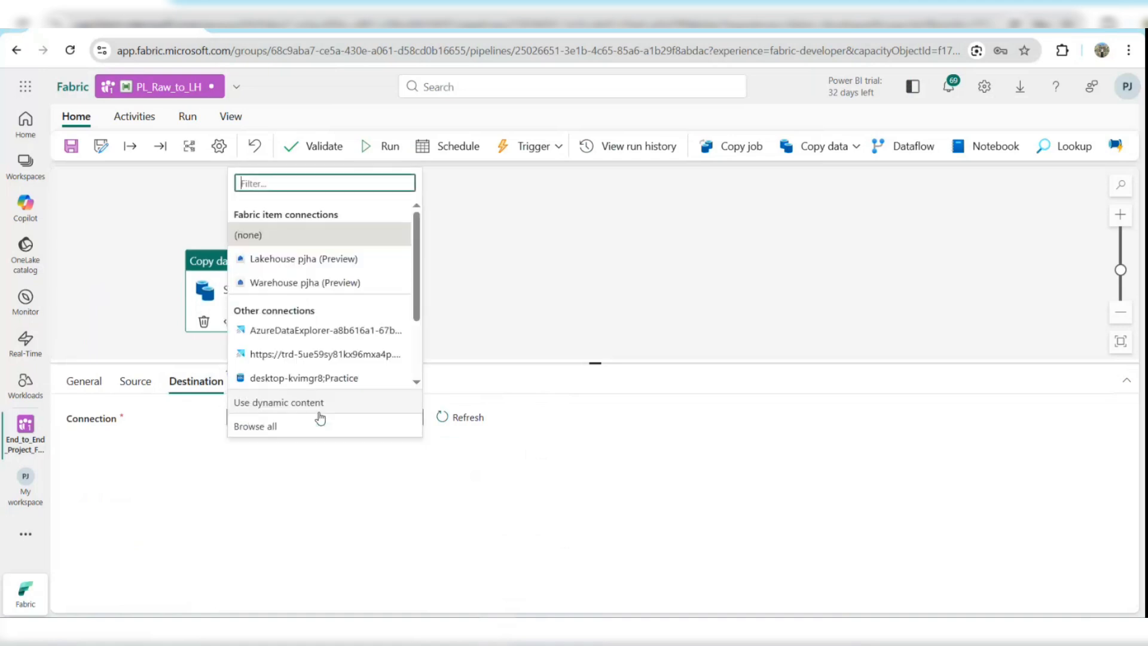
pyautogui.click(262, 428)
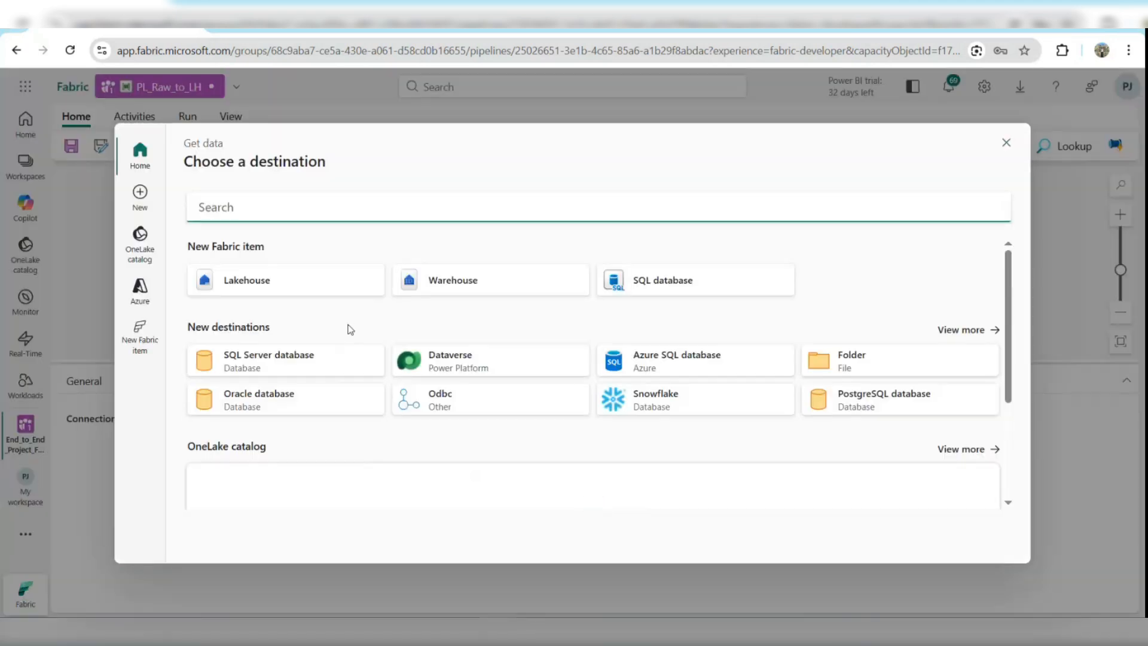
pyautogui.click(328, 284)
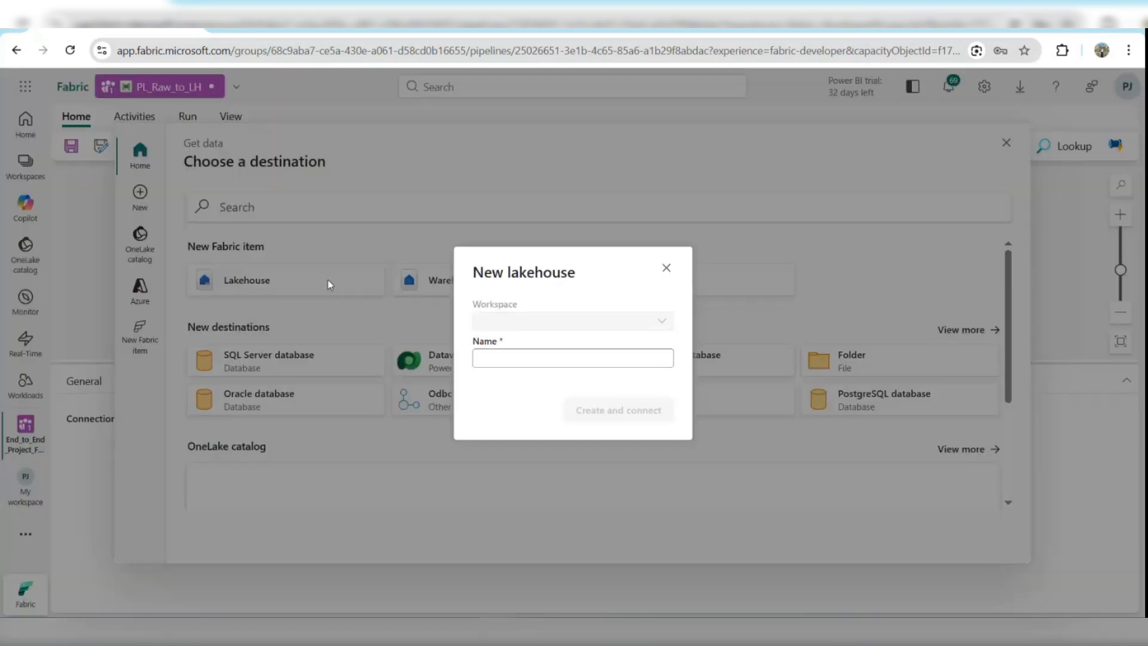
pyautogui.click(666, 269)
pyautogui.scroll(-3, 399, 405)
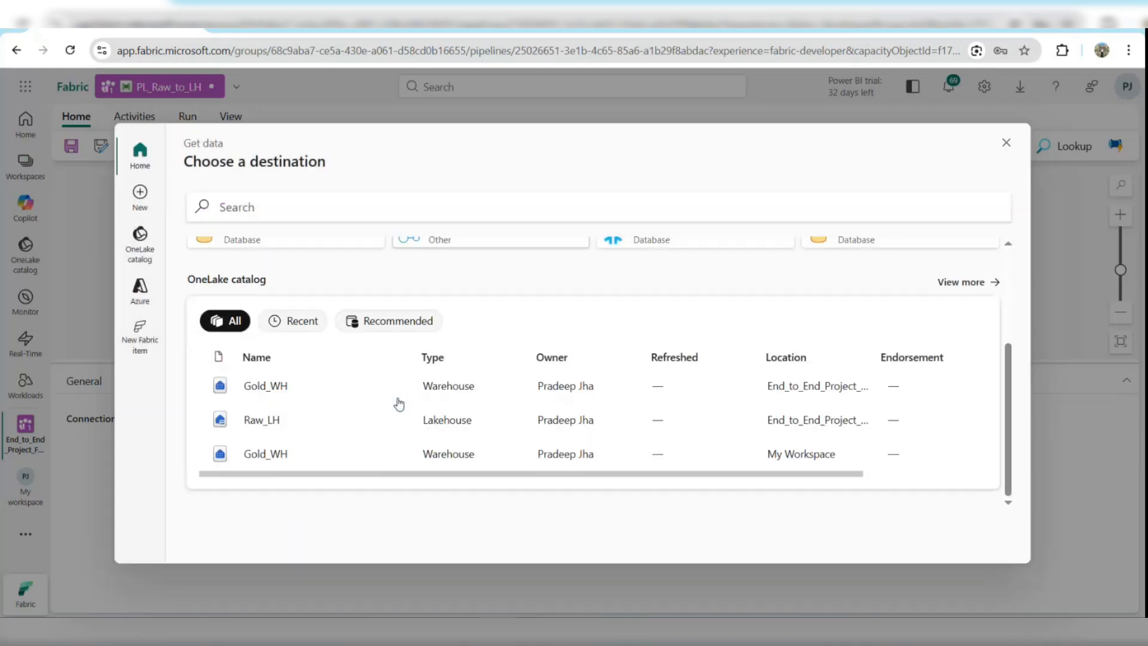
pyautogui.click(280, 419)
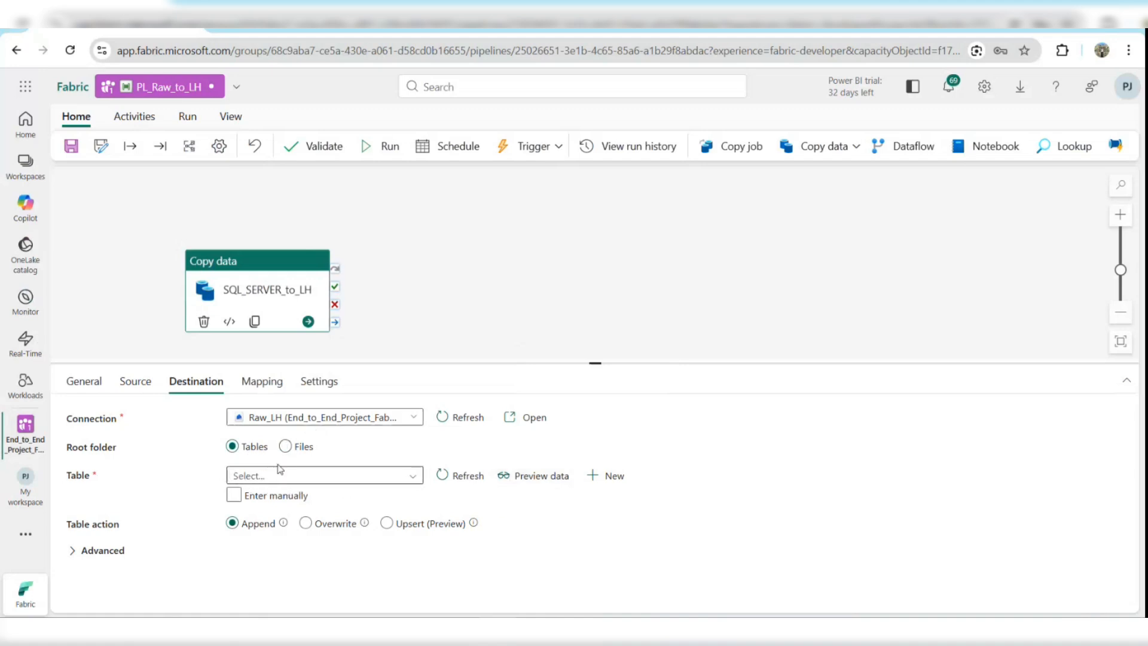
# Create a new destination table with schema dbo named Raw_orders.
pyautogui.click(588, 479)
pyautogui.click(540, 361)
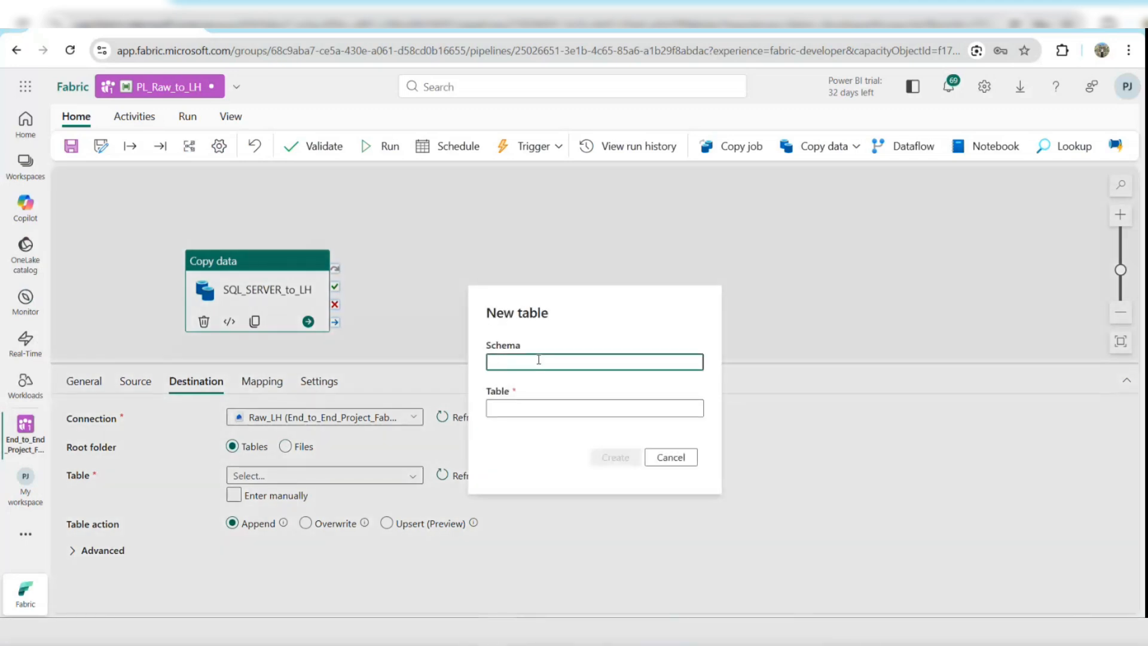
pyautogui.write('dbo')
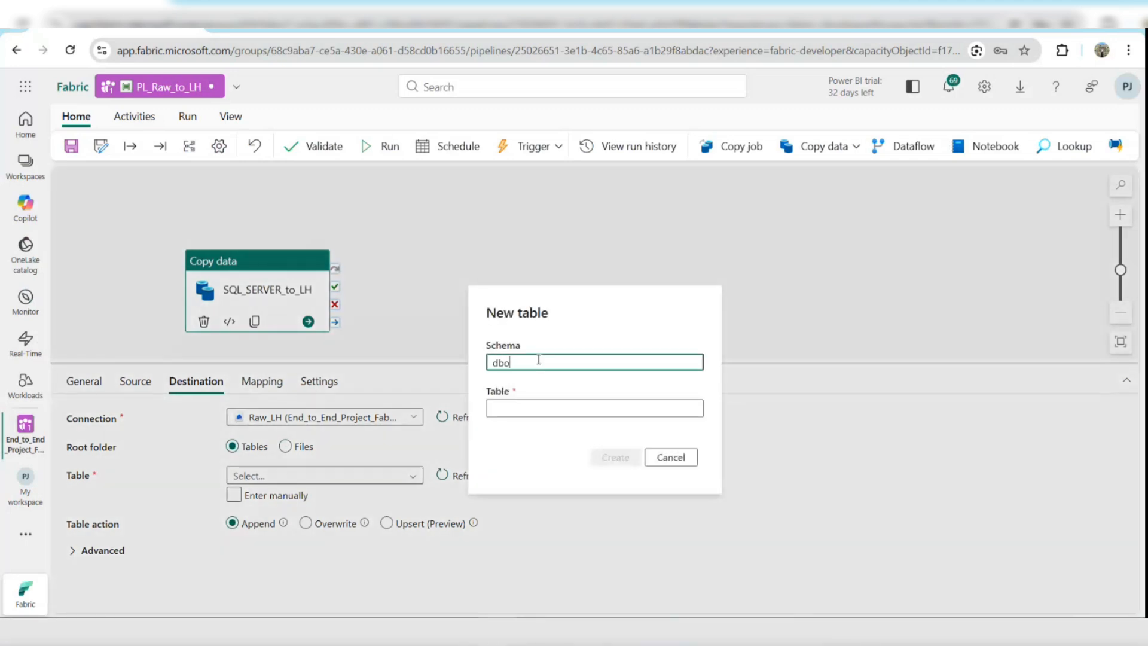
pyautogui.click(495, 407)
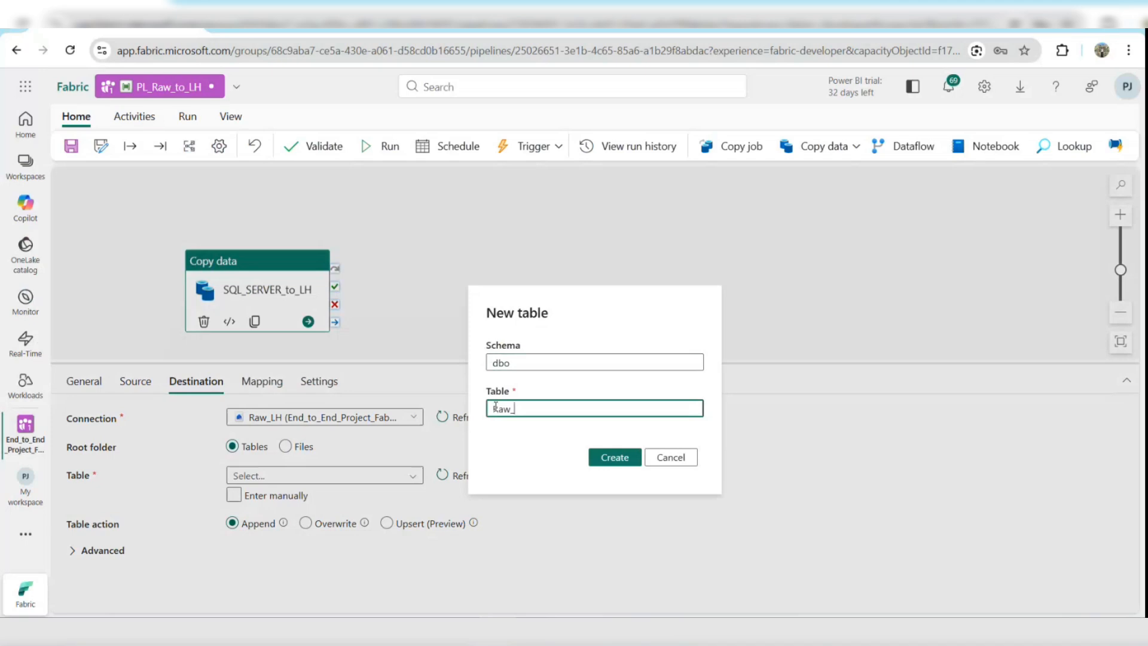
pyautogui.write('Raw_orders')
pyautogui.click(606, 466)
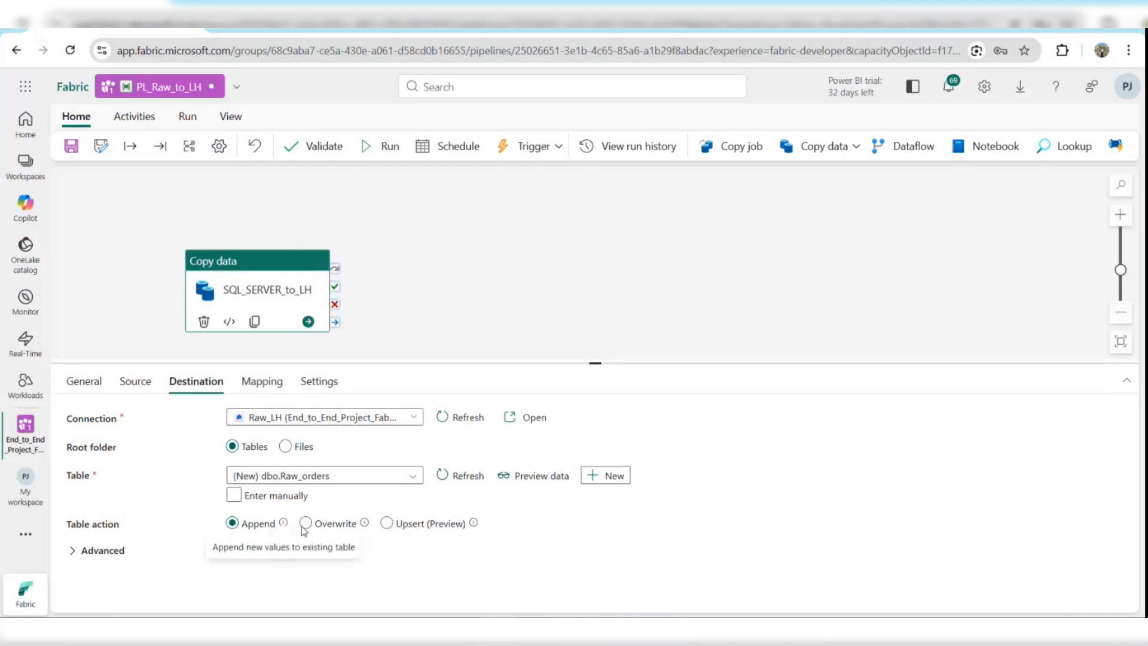
# Set the destination table action to Overwrite and save the pipeline.
pyautogui.click(305, 523)
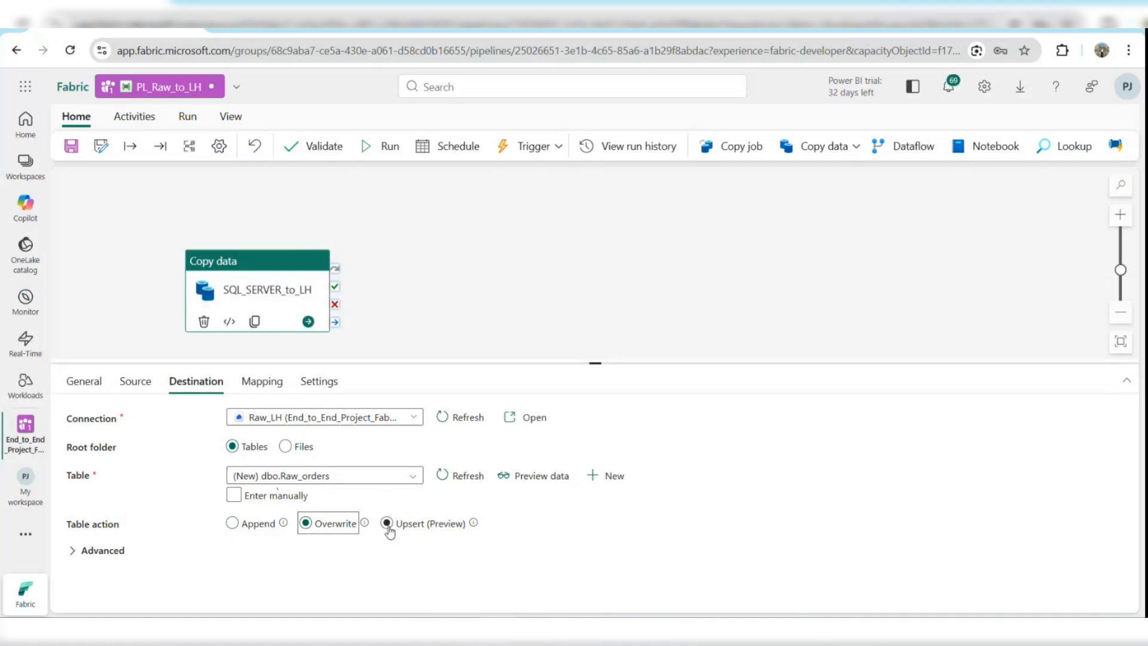
pyautogui.click(234, 496)
pyautogui.click(71, 148)
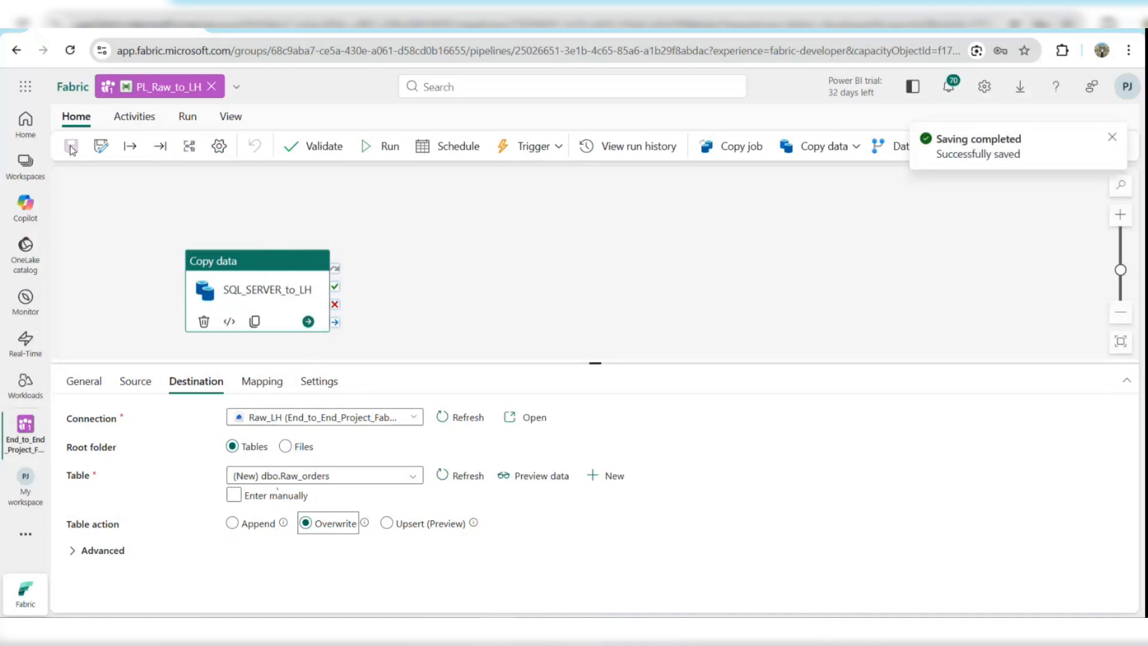
# Run the pipeline and open its run output.
pyautogui.click(378, 151)
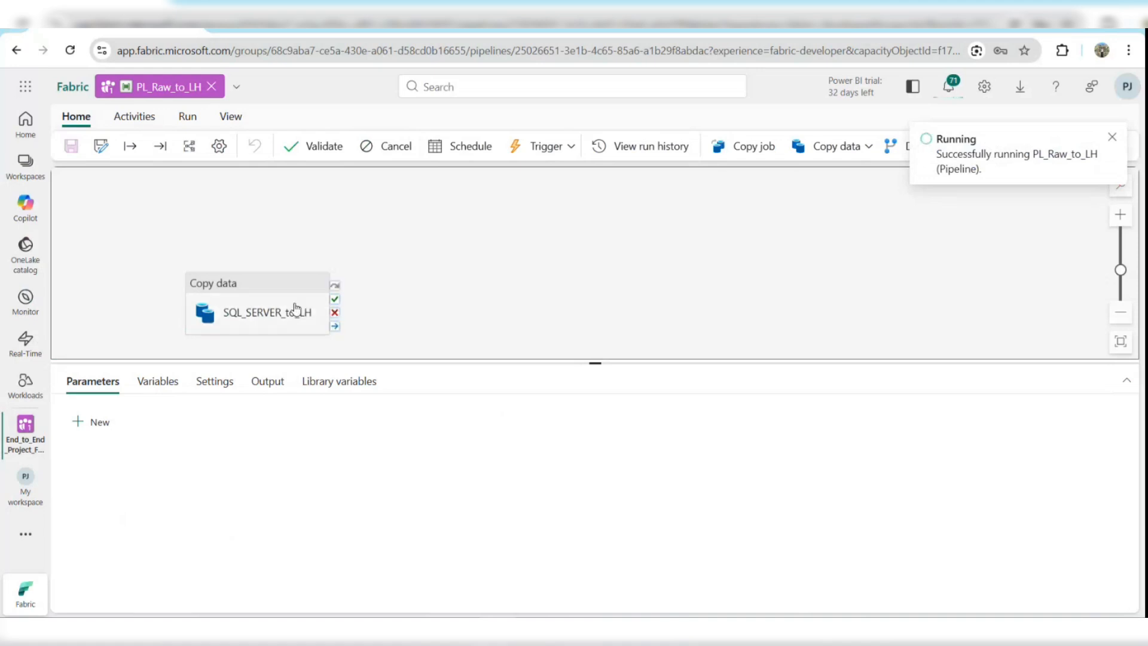
pyautogui.moveTo(290, 314); pyautogui.dragTo(517, 273)
pyautogui.click(733, 312)
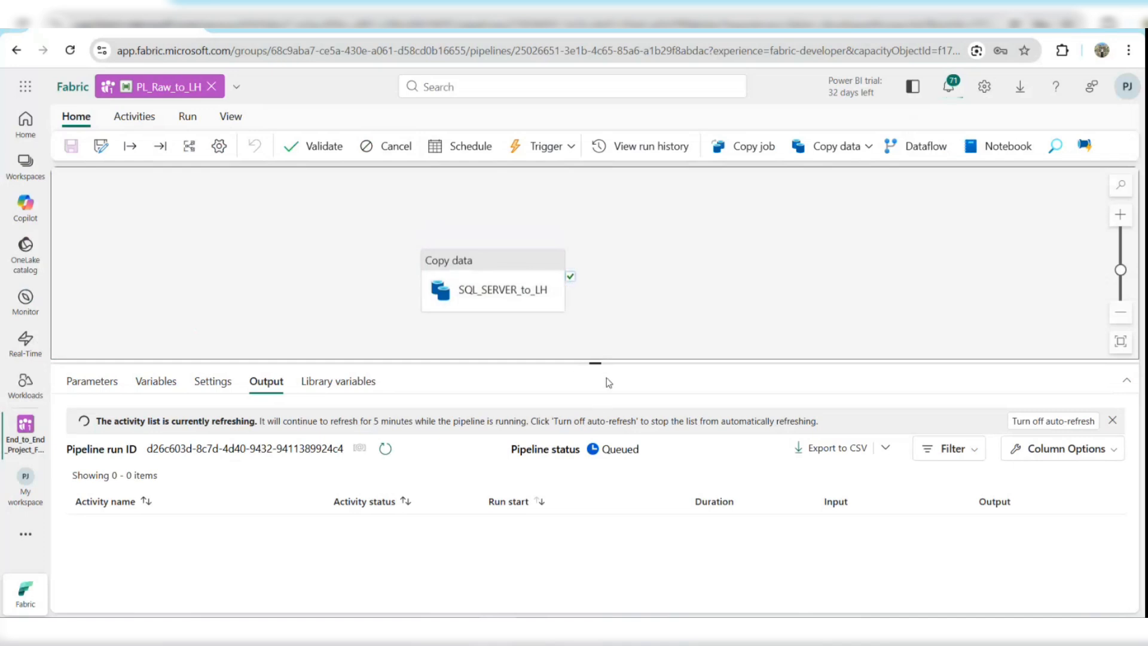
pyautogui.moveTo(595, 360); pyautogui.dragTo(605, 333)
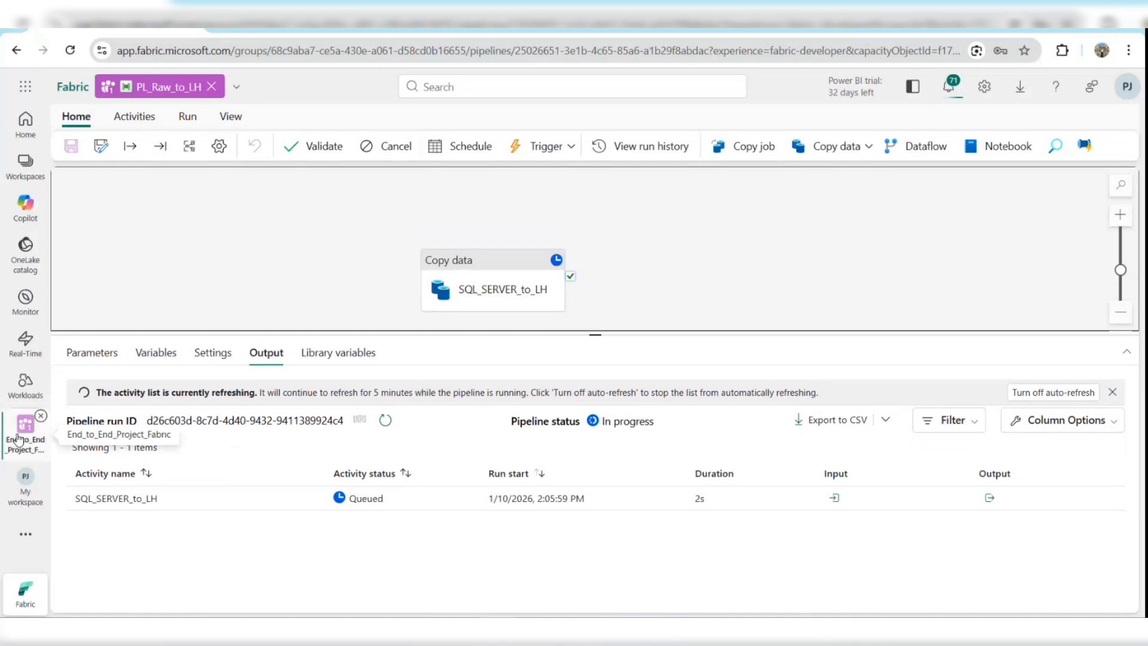
# Open the Raw_LH lakehouse from the Lakehouse subfolder of the workspace's Bronze folder.
pyautogui.click(19, 439)
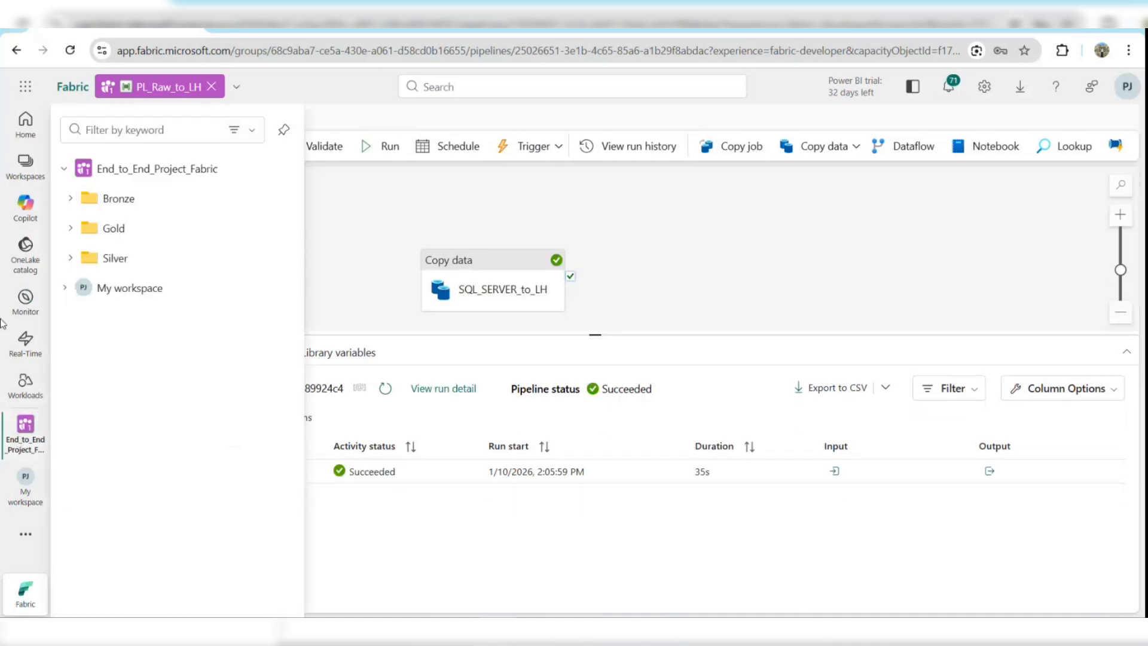
pyautogui.click(435, 222)
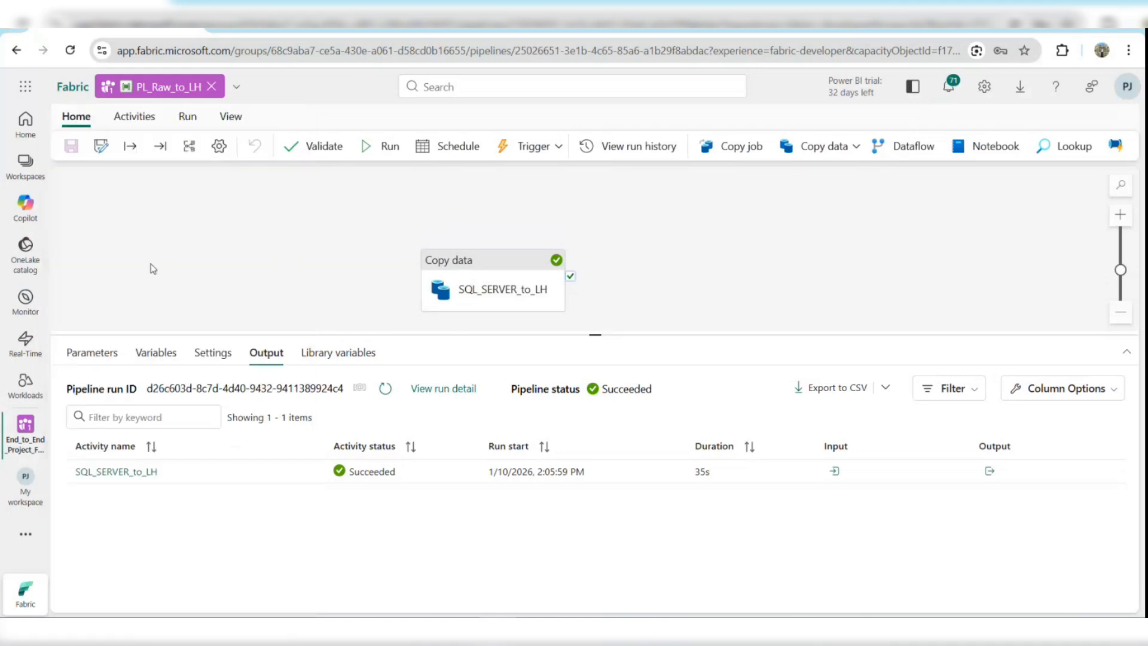
pyautogui.click(14, 449)
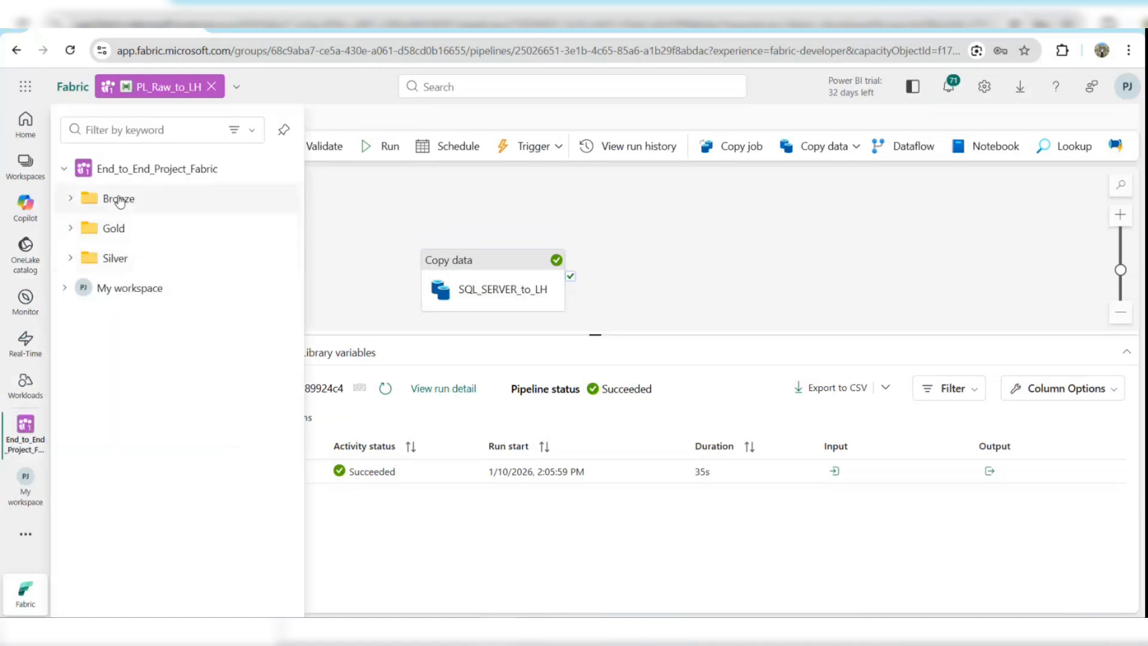
pyautogui.click(116, 198)
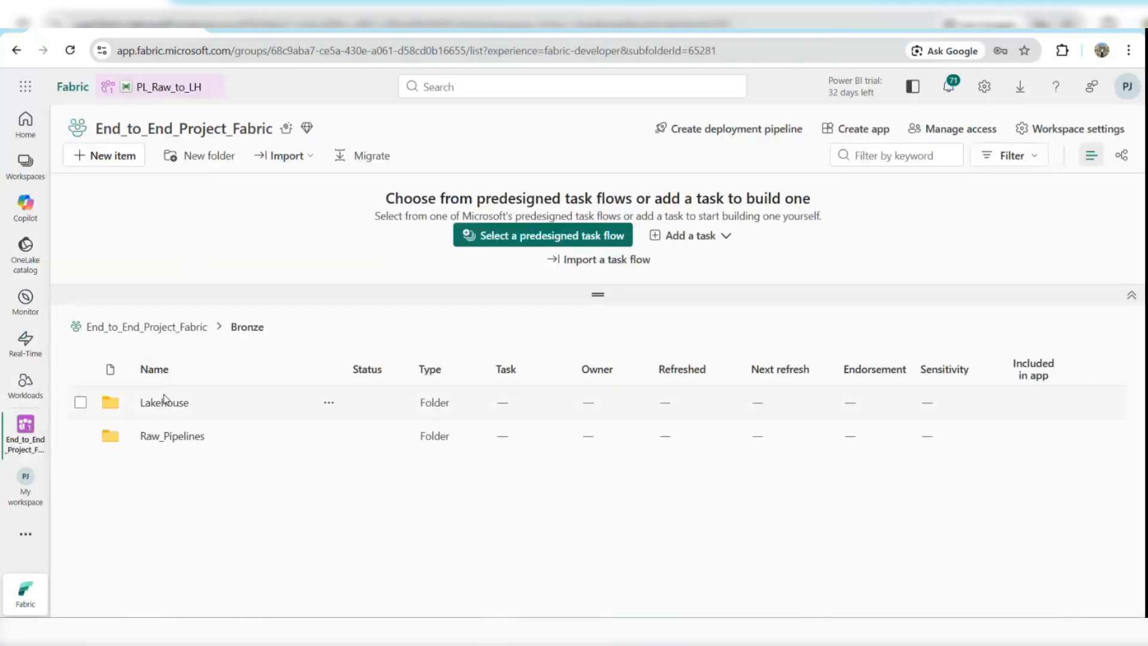
pyautogui.click(168, 402)
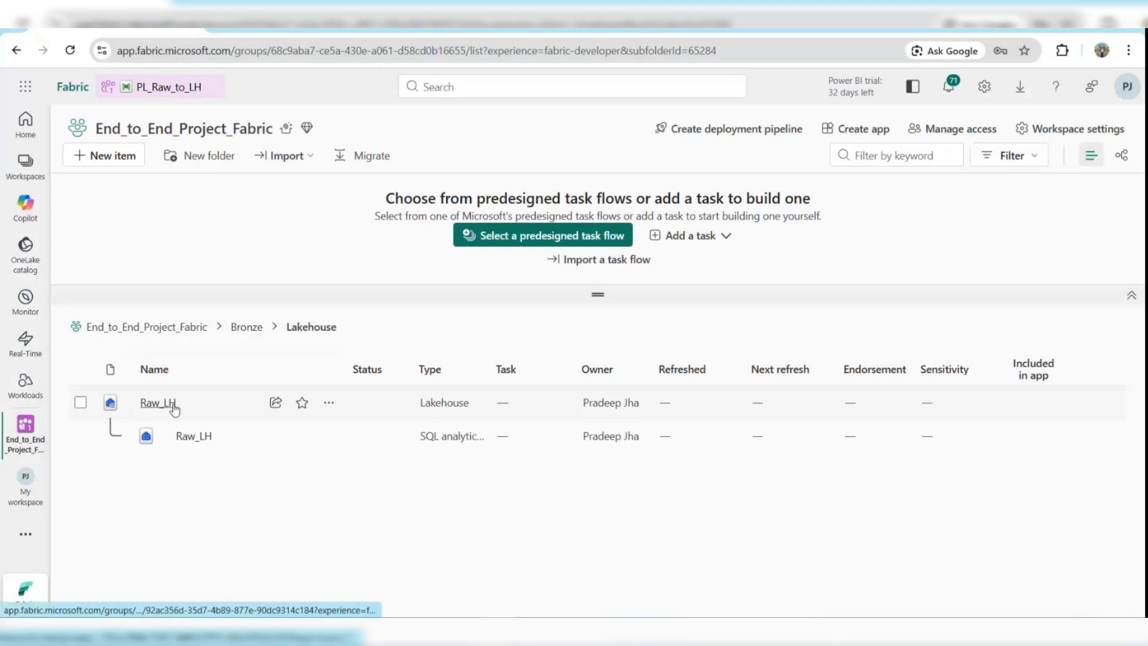
pyautogui.click(172, 404)
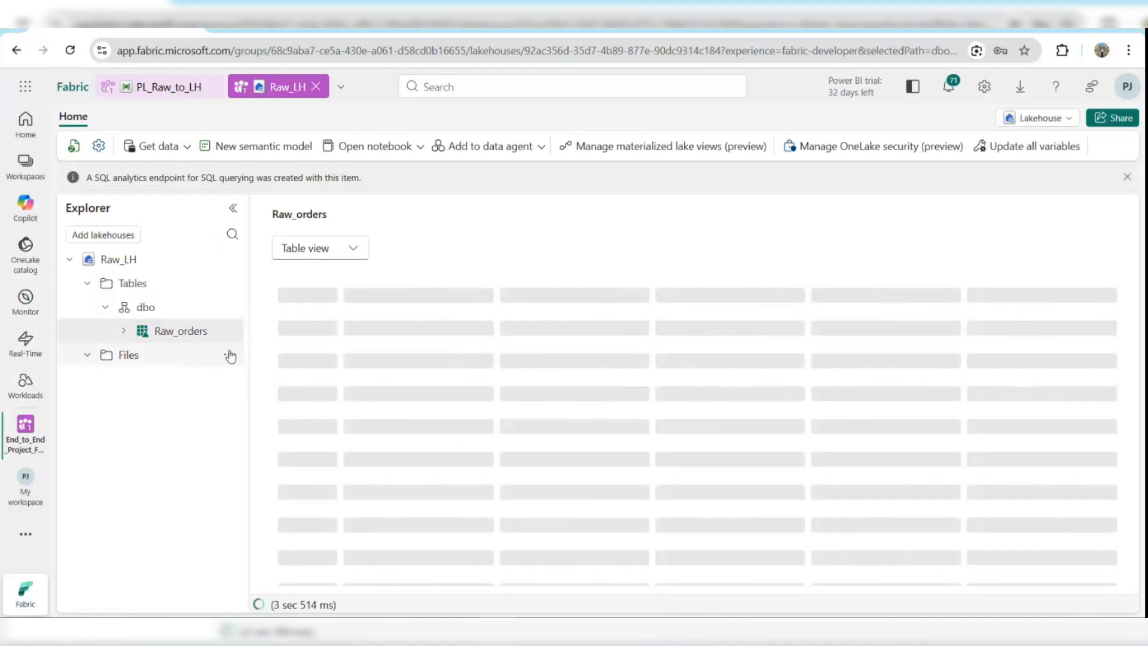
# Inspect the loaded Raw_orders table preview, scrolling across its columns.
pyautogui.moveTo(247, 326); pyautogui.dragTo(273, 315)
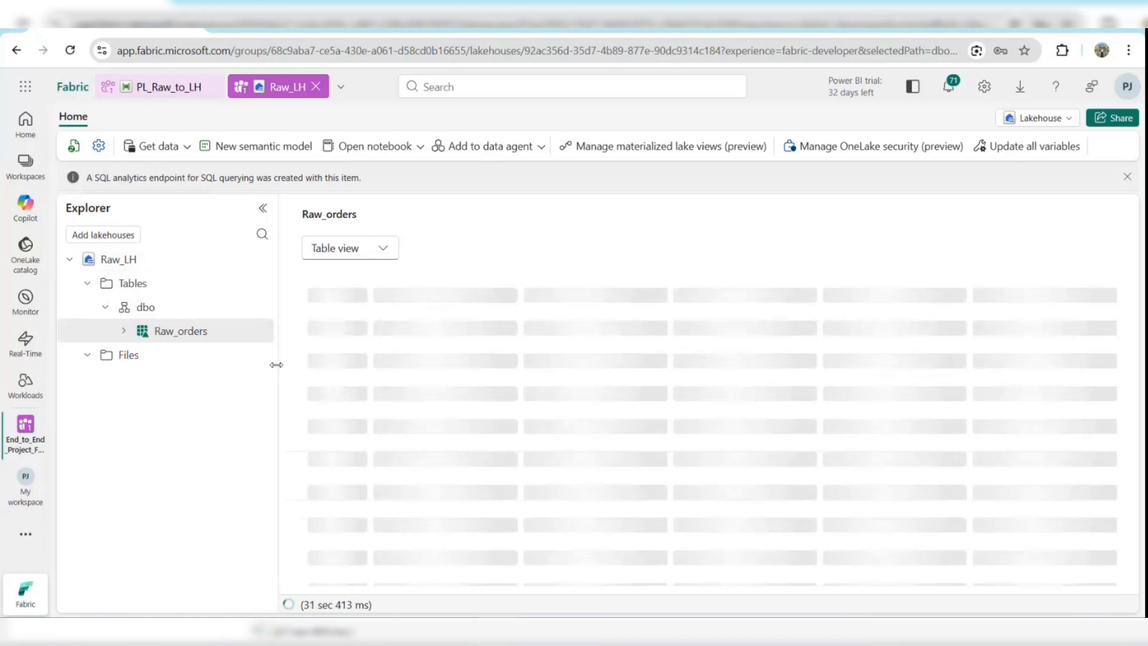
pyautogui.moveTo(278, 364); pyautogui.dragTo(232, 353)
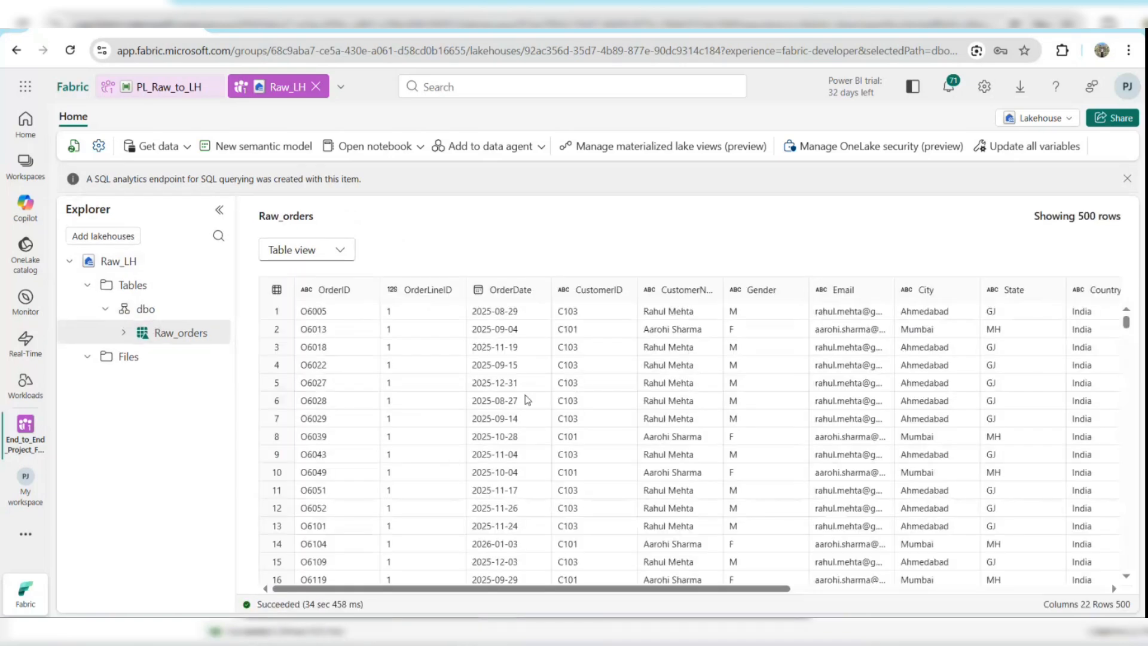
pyautogui.hscroll(3, 629, 434)
pyautogui.hscroll(10, 629, 435)
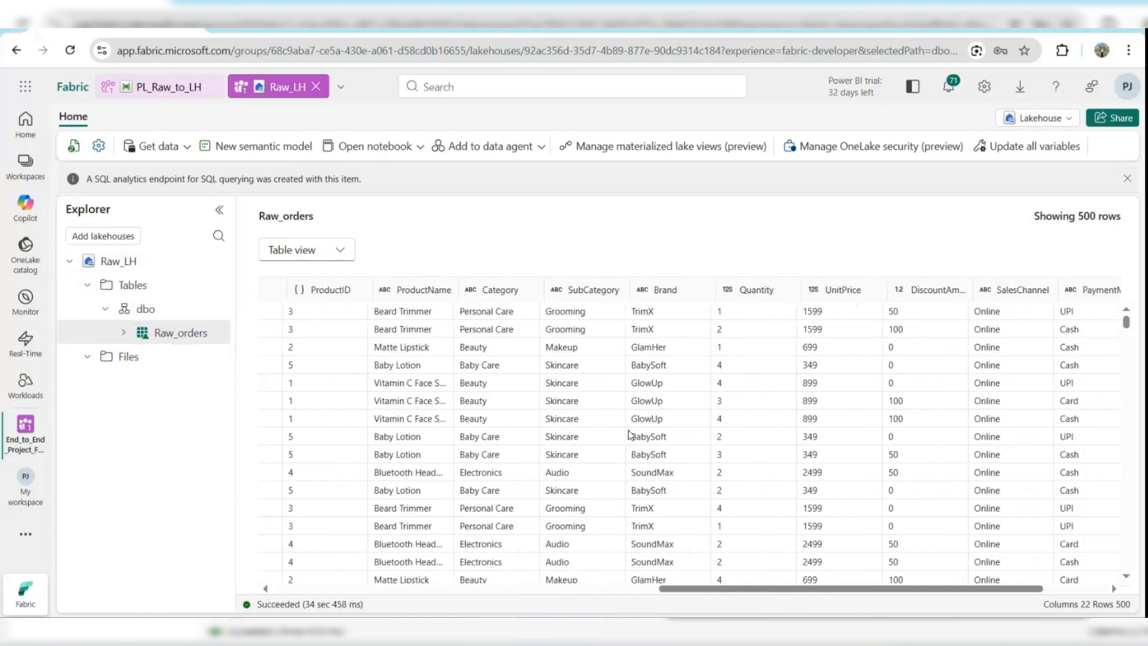
pyautogui.hscroll(-10, 631, 435)
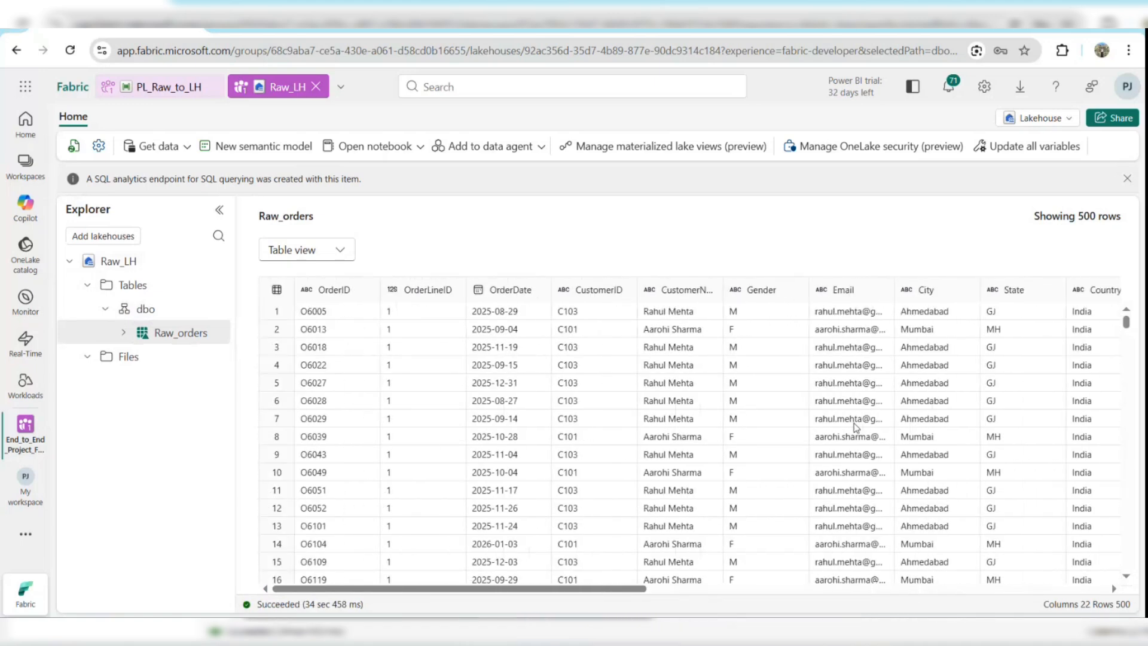
pyautogui.hscroll(10, 855, 425)
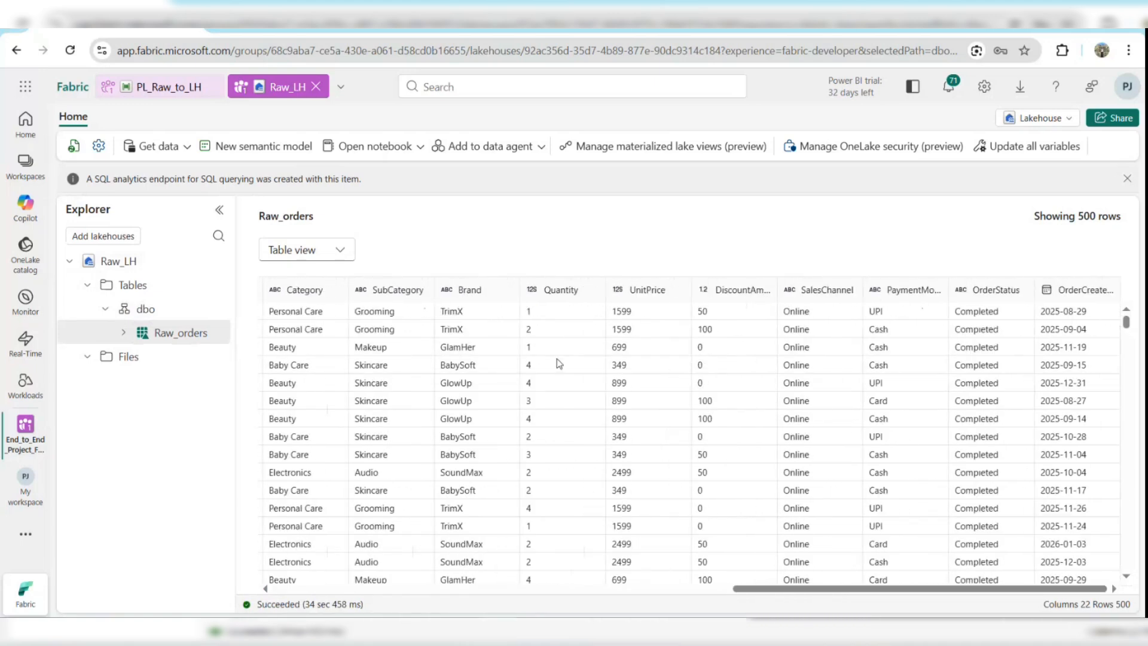